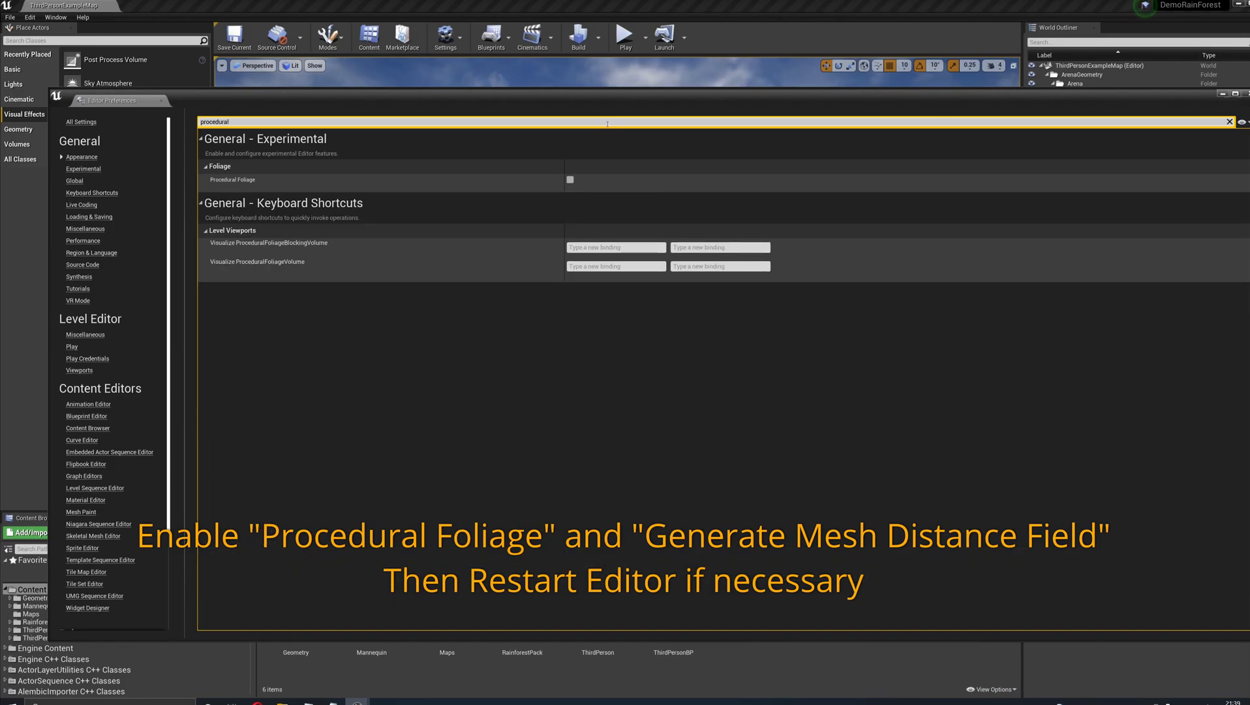
- Enable Procedural Foliage in the editor preferences and Generate Mesh Distance Fields in the project settings
click(570, 180)
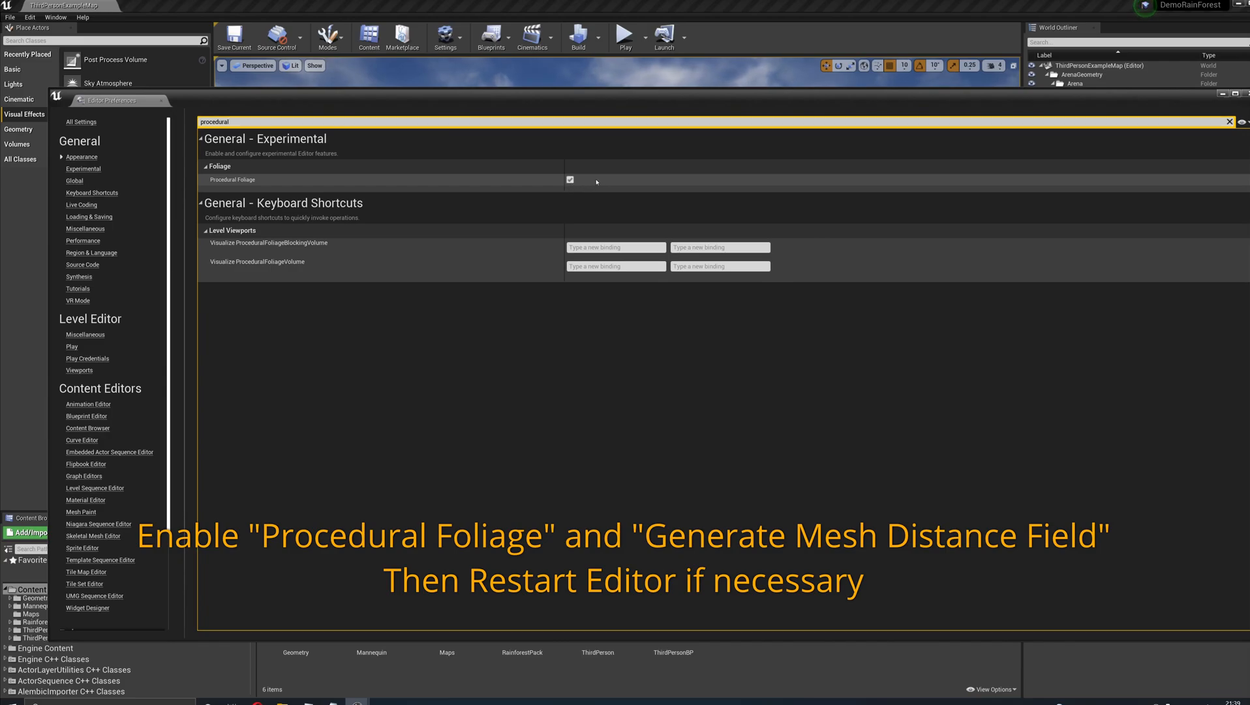
click(1246, 93)
click(30, 17)
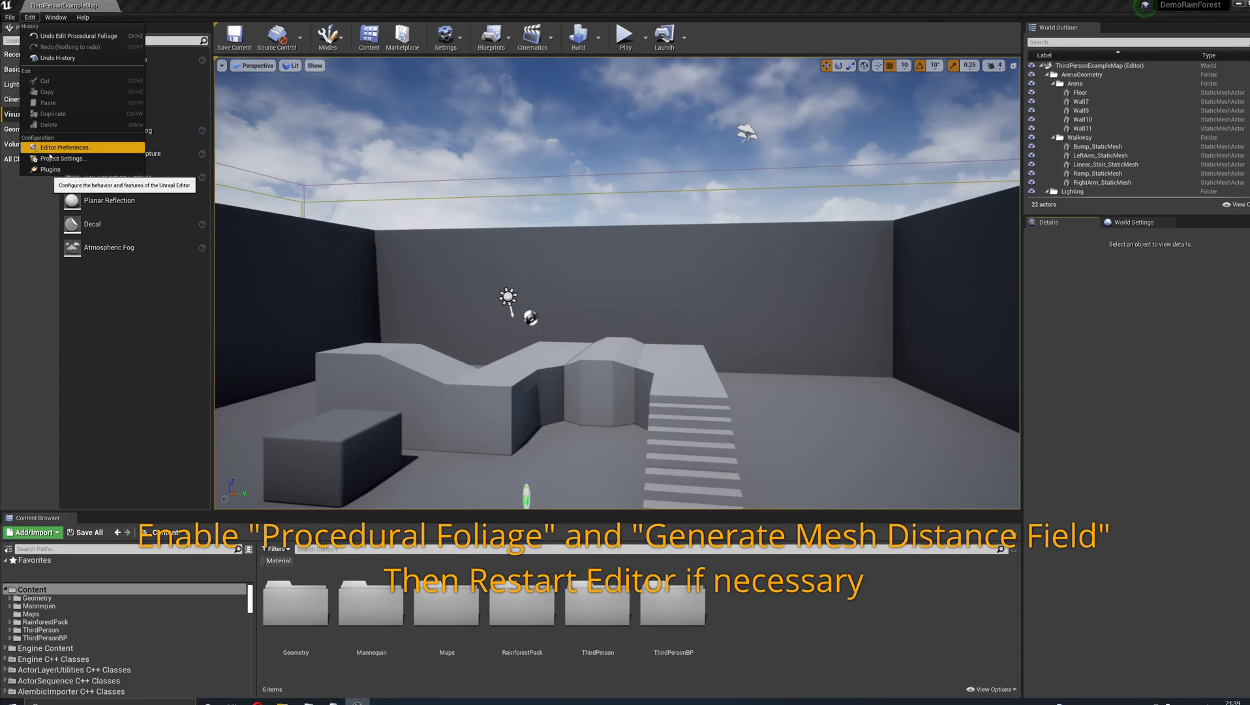
click(53, 154)
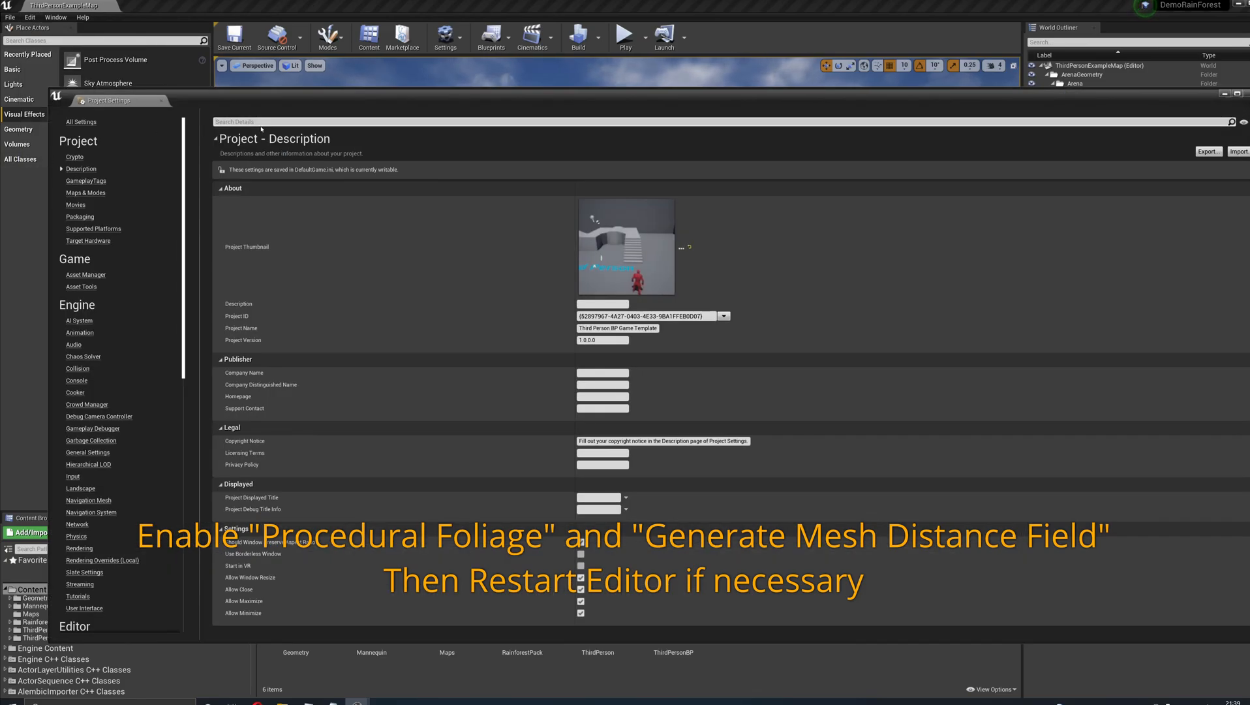
text(me)
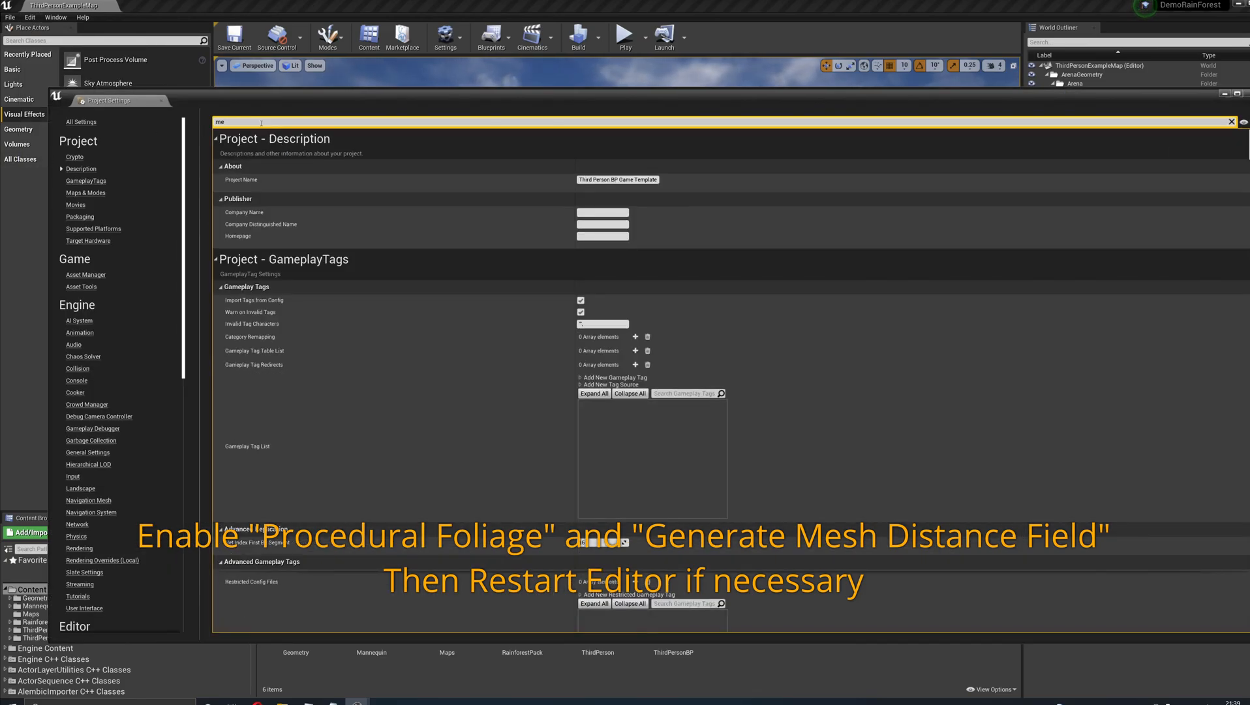
text(sh distance)
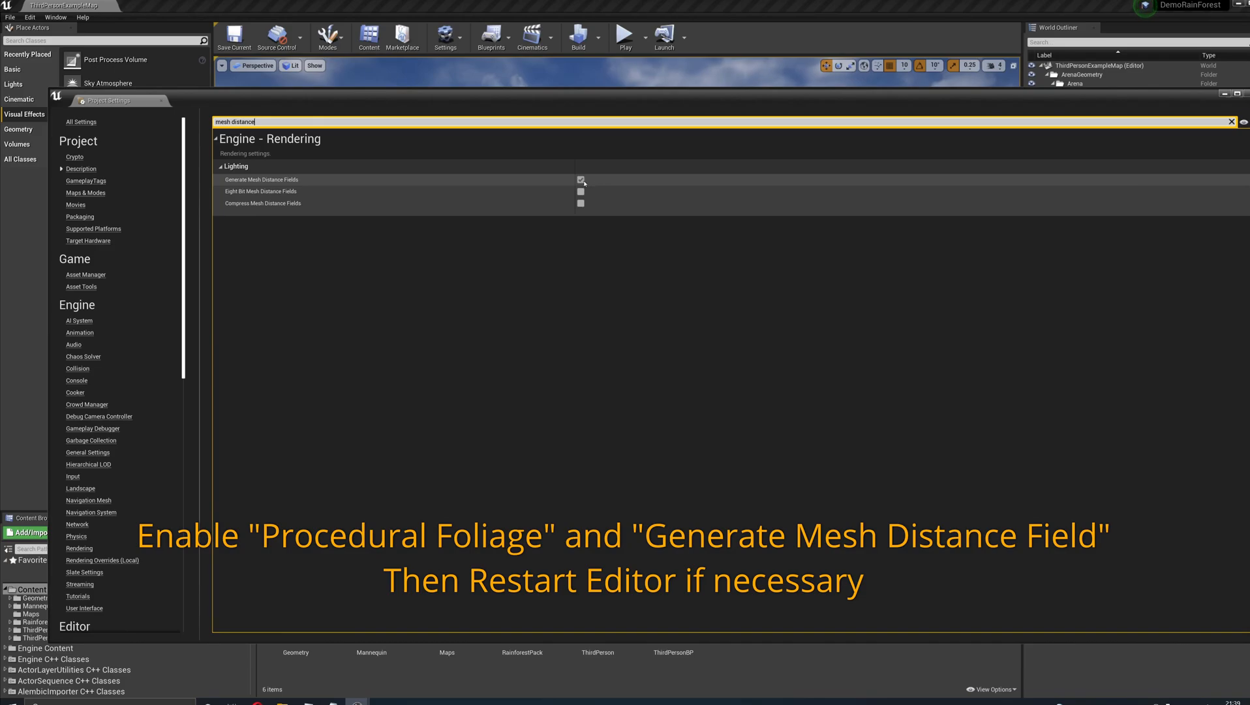
click(1246, 93)
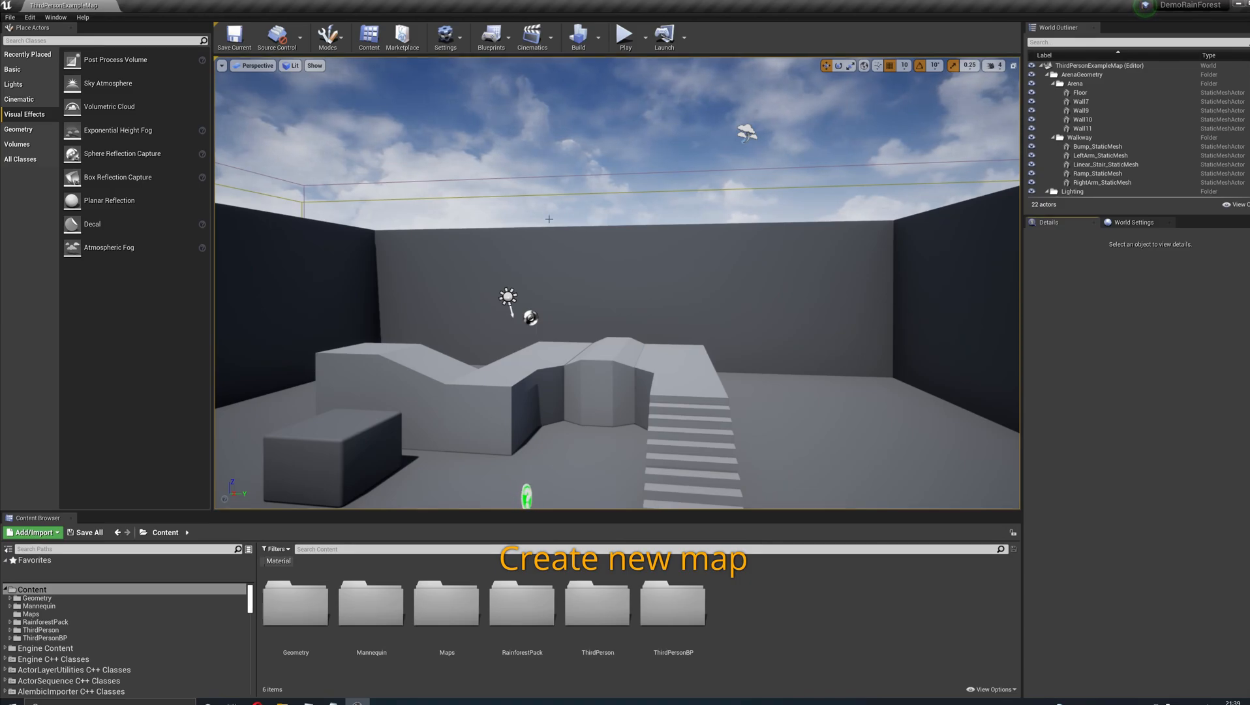
- Create a new level from the TimeOfDay template
click(12, 18)
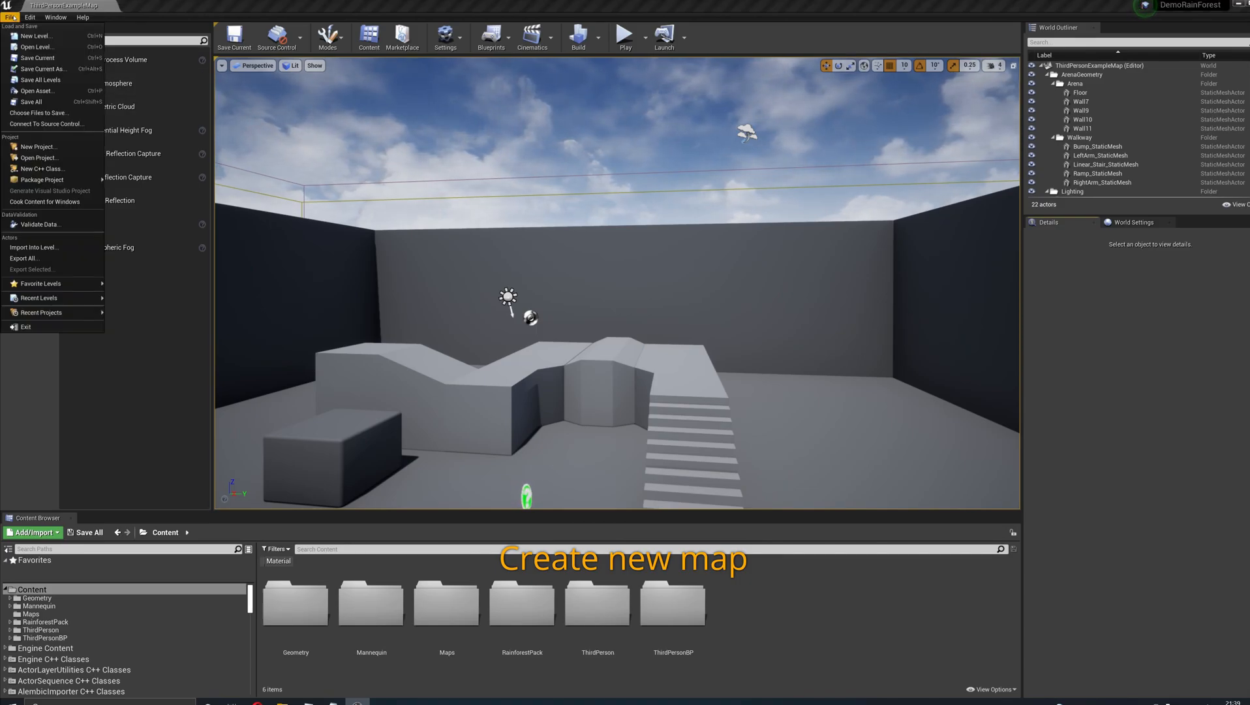
click(30, 36)
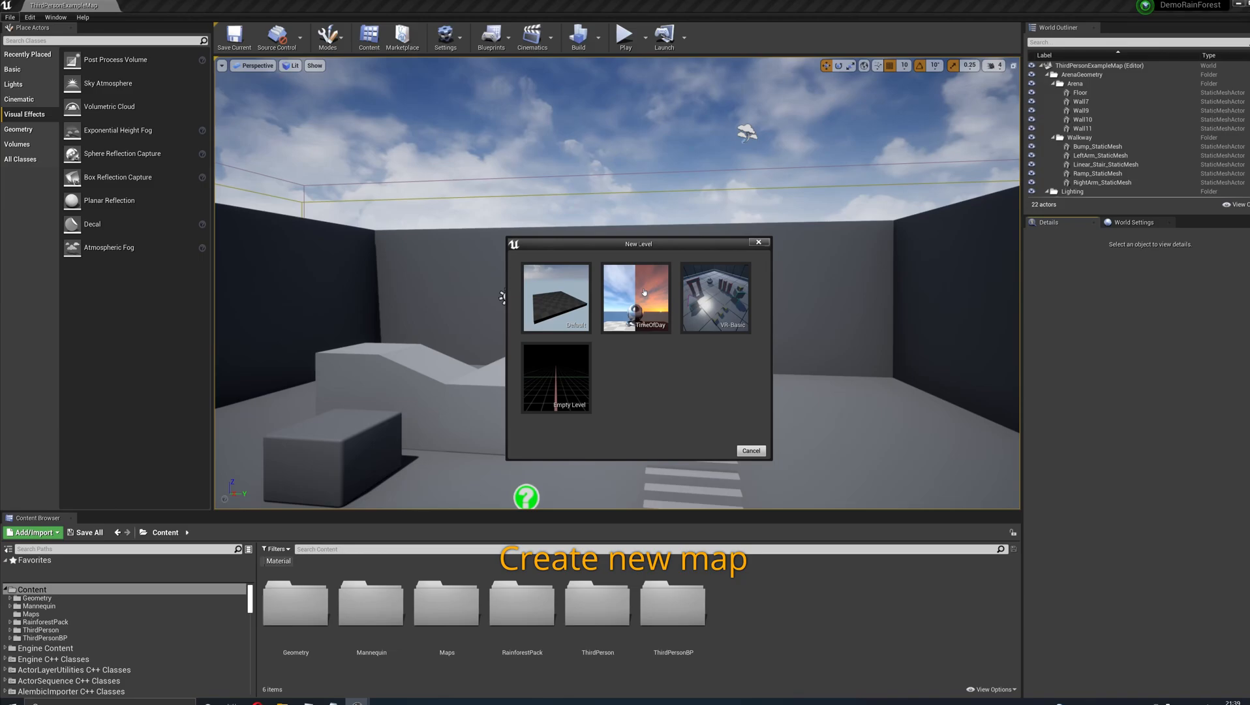
click(644, 292)
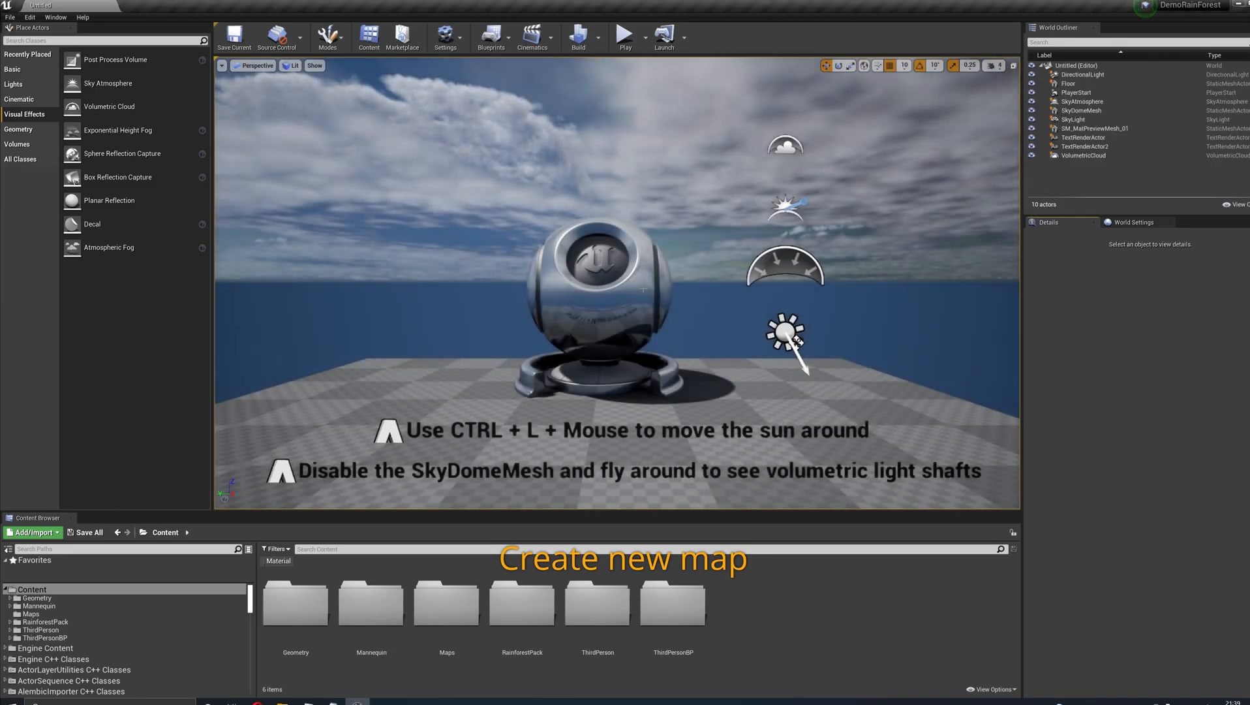
- Start a new landscape imported from file, replacing its heightmap with T_Landscape_Isleahaut.png from the Tropical Forest Pack 1 landscape textures
click(328, 36)
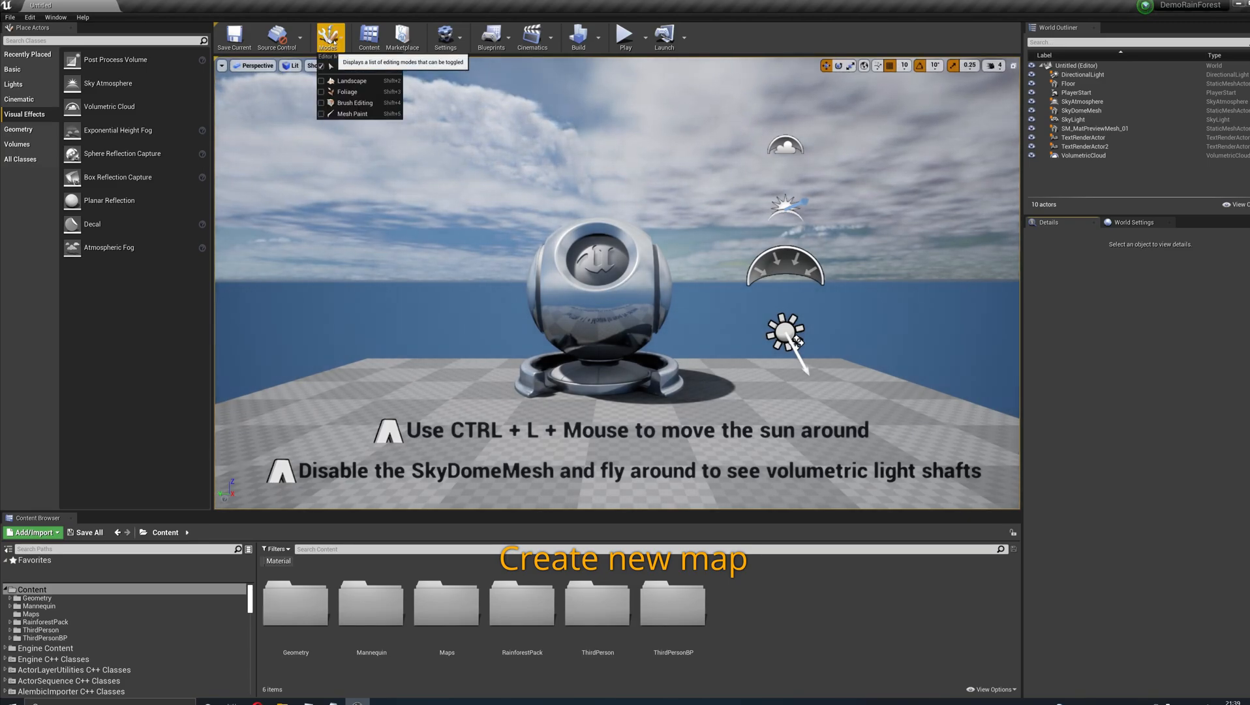
click(345, 84)
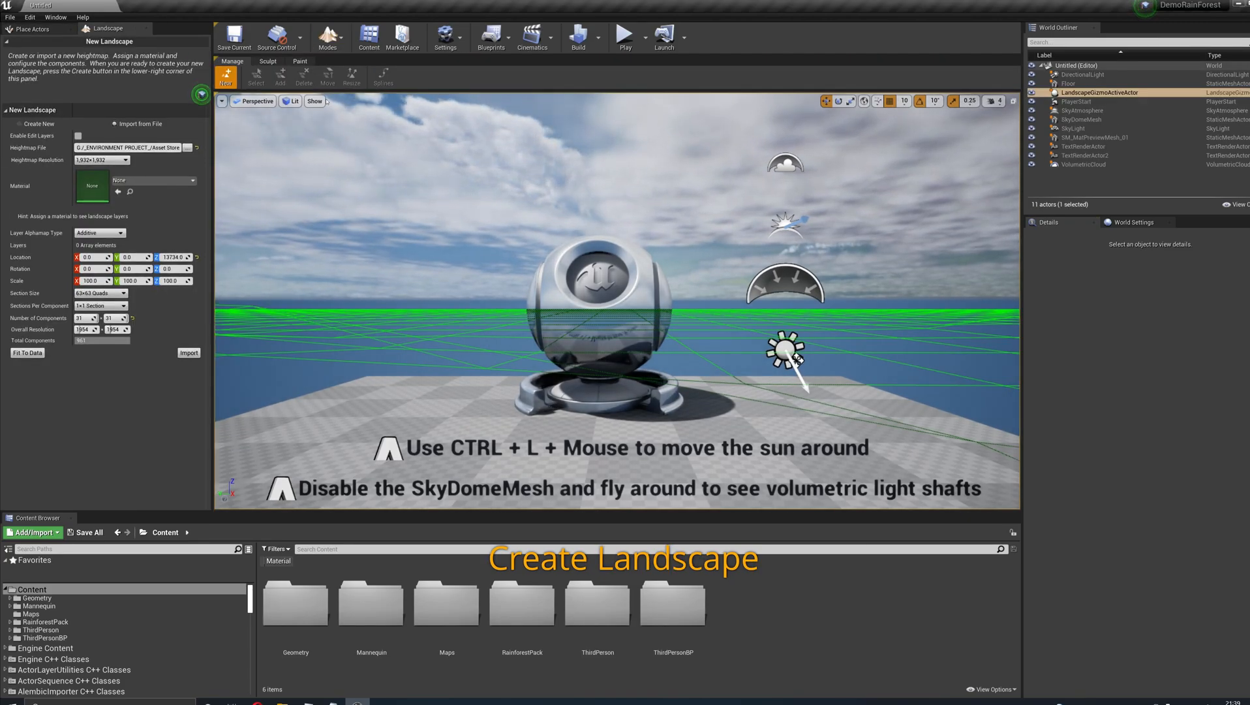
click(197, 148)
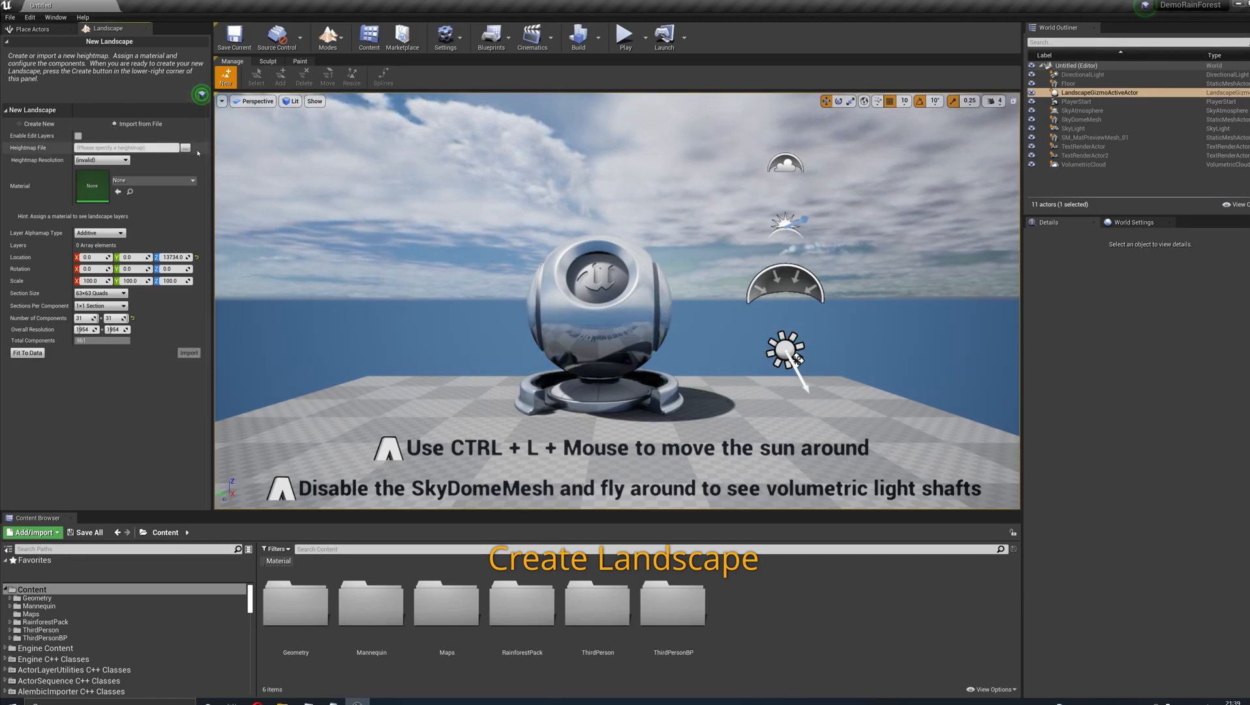
right_drag(515, 300, 649, 340)
key(s)
key(s)
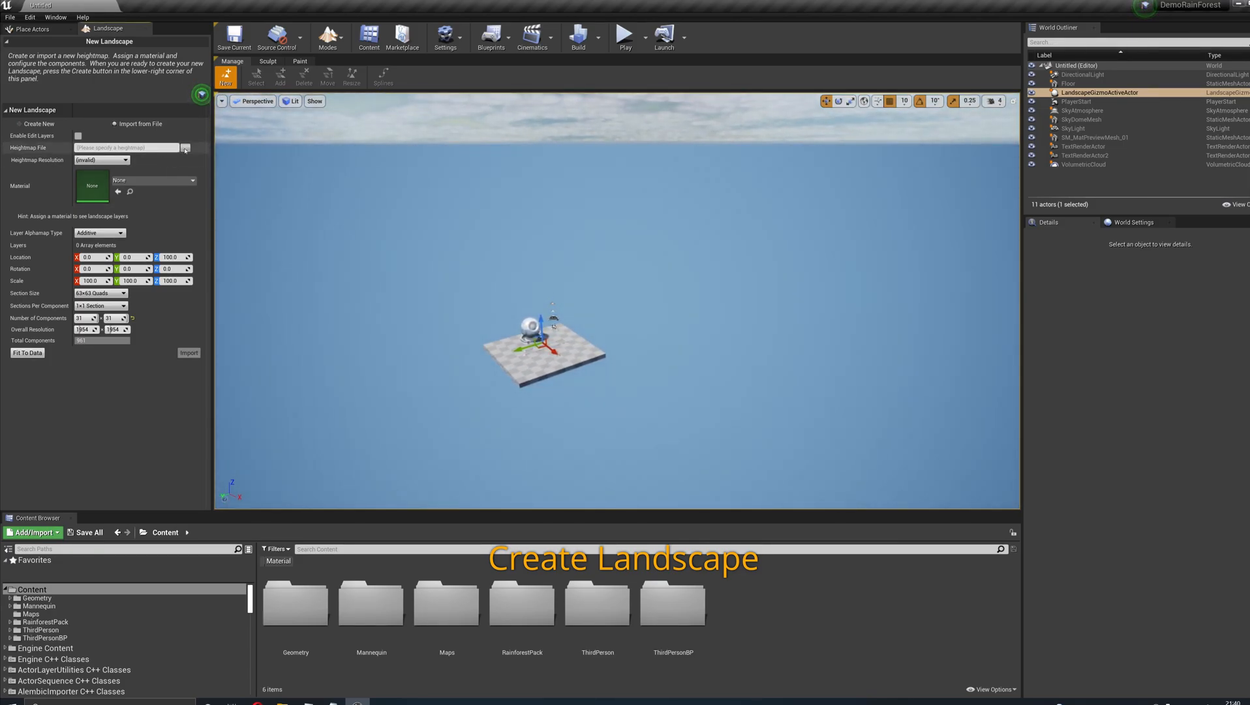
click(186, 148)
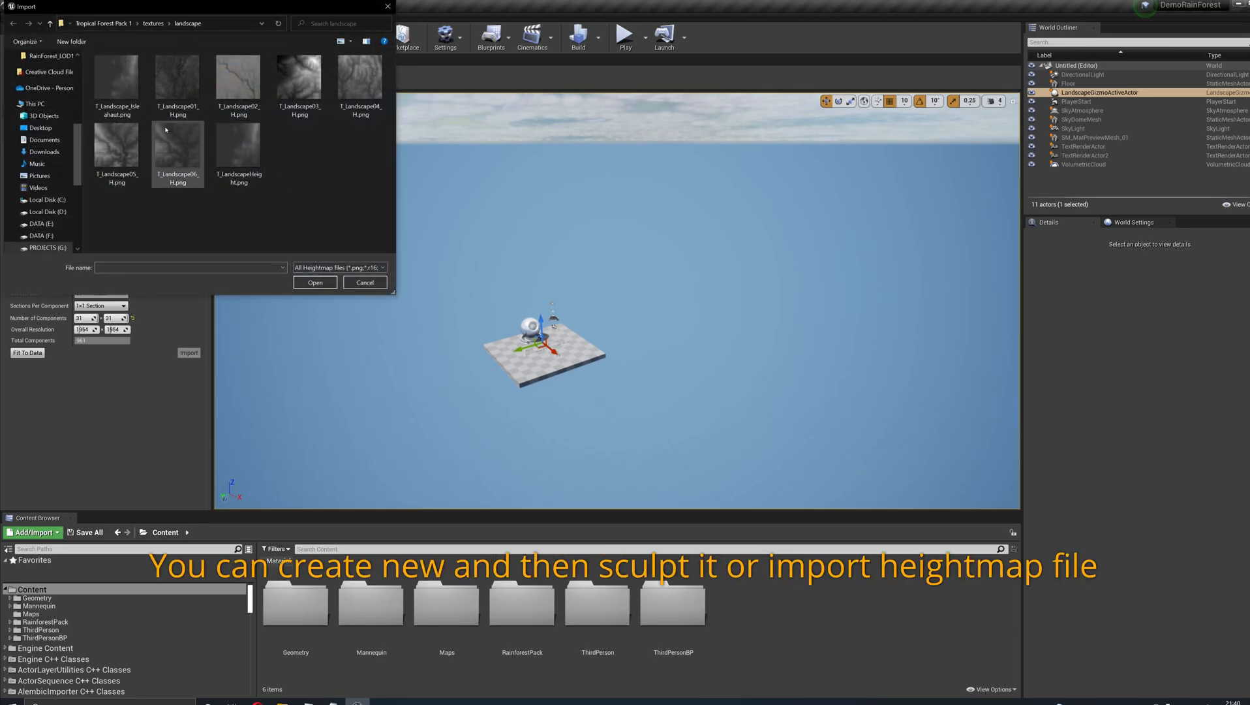
double_click(123, 95)
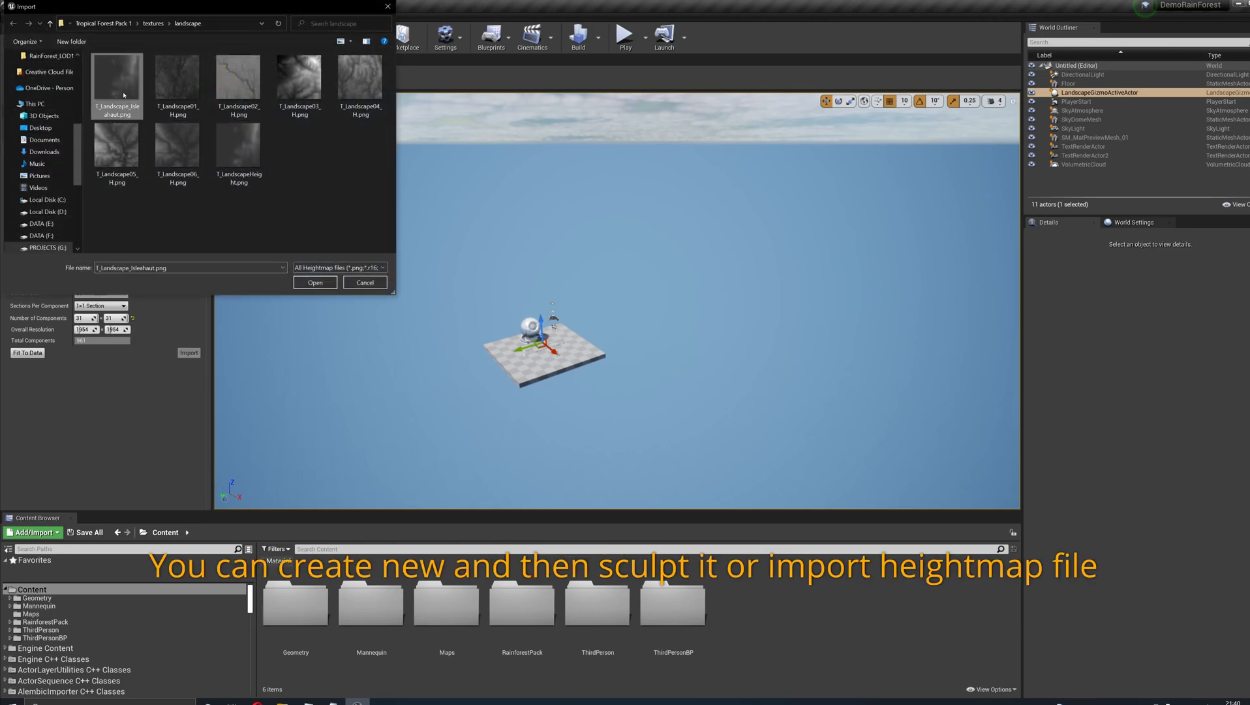
- Set the new landscape's Z location to 14174 and import the landscape
right_drag(618, 300, 672, 281)
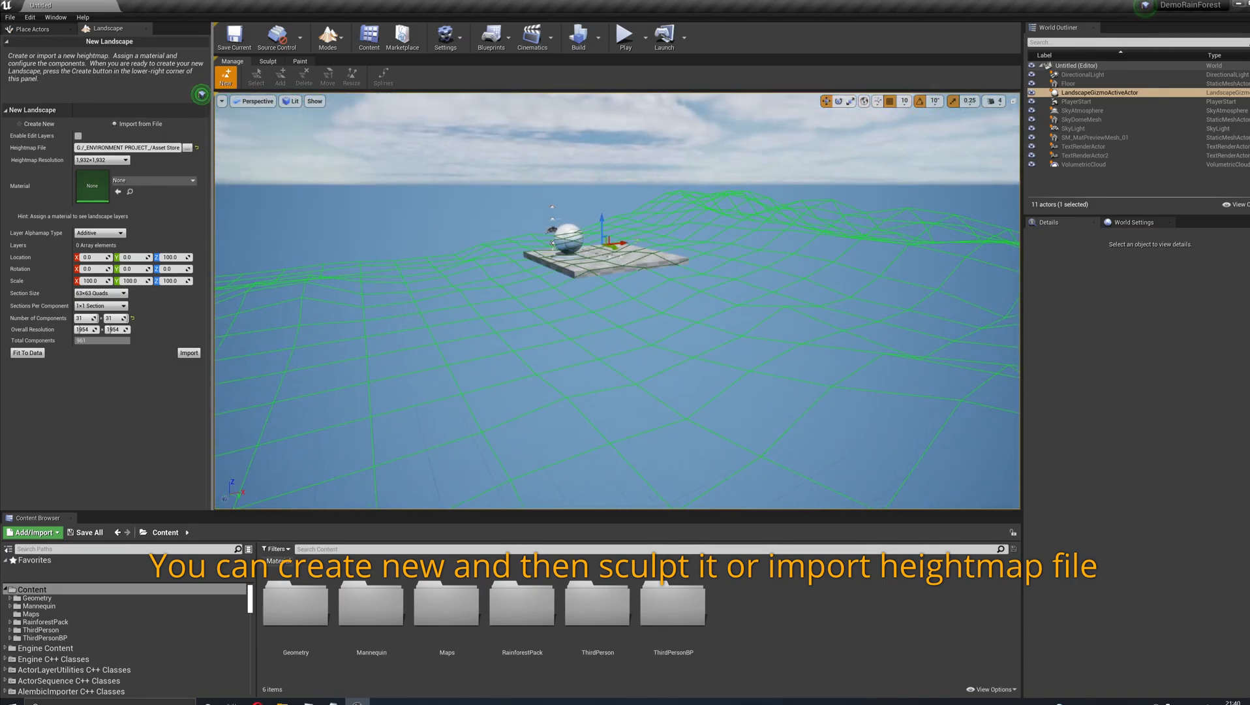
drag(171, 257, 299, 257)
right_drag(613, 280, 539, 254)
drag(180, 257, 229, 257)
right_drag(392, 268, 313, 310)
drag(180, 257, 173, 257)
mouse_move(791, 311)
right_down()
mouse_move(751, 333)
mouse_move(692, 281)
mouse_move(646, 310)
mouse_move(600, 268)
mouse_move(591, 379)
mouse_move(626, 280)
mouse_move(775, 309)
right_up()
key(s)
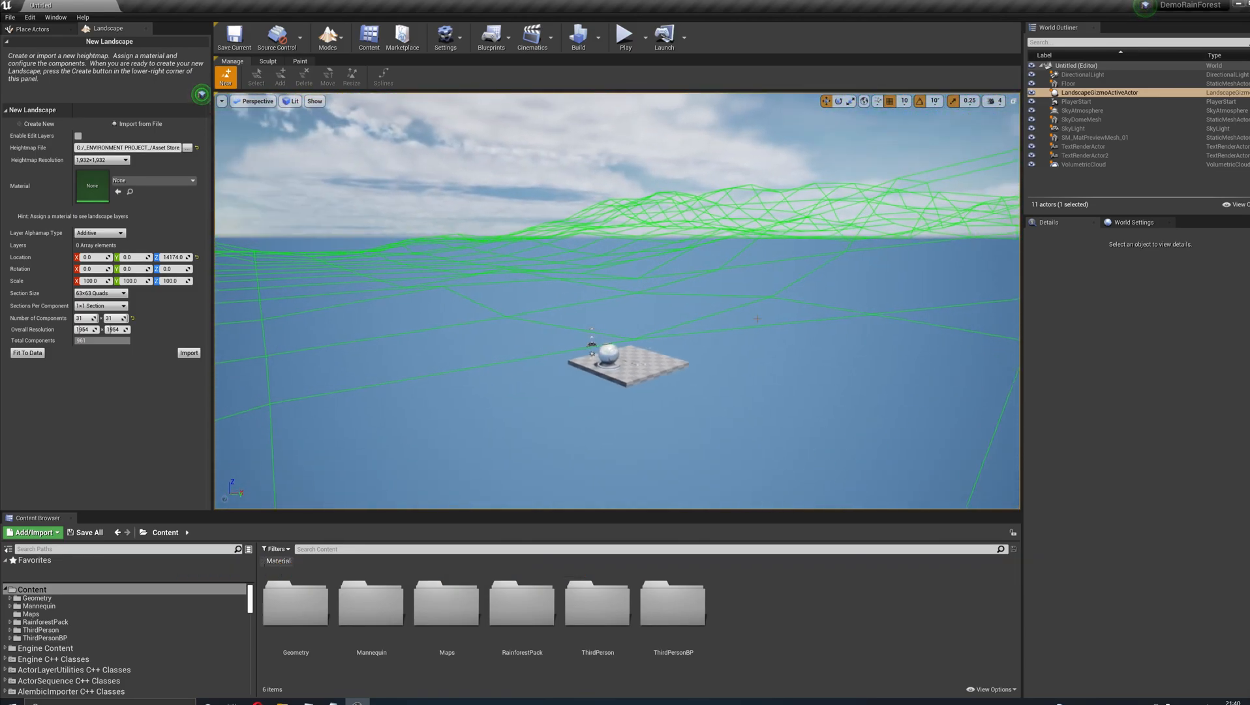
click(187, 353)
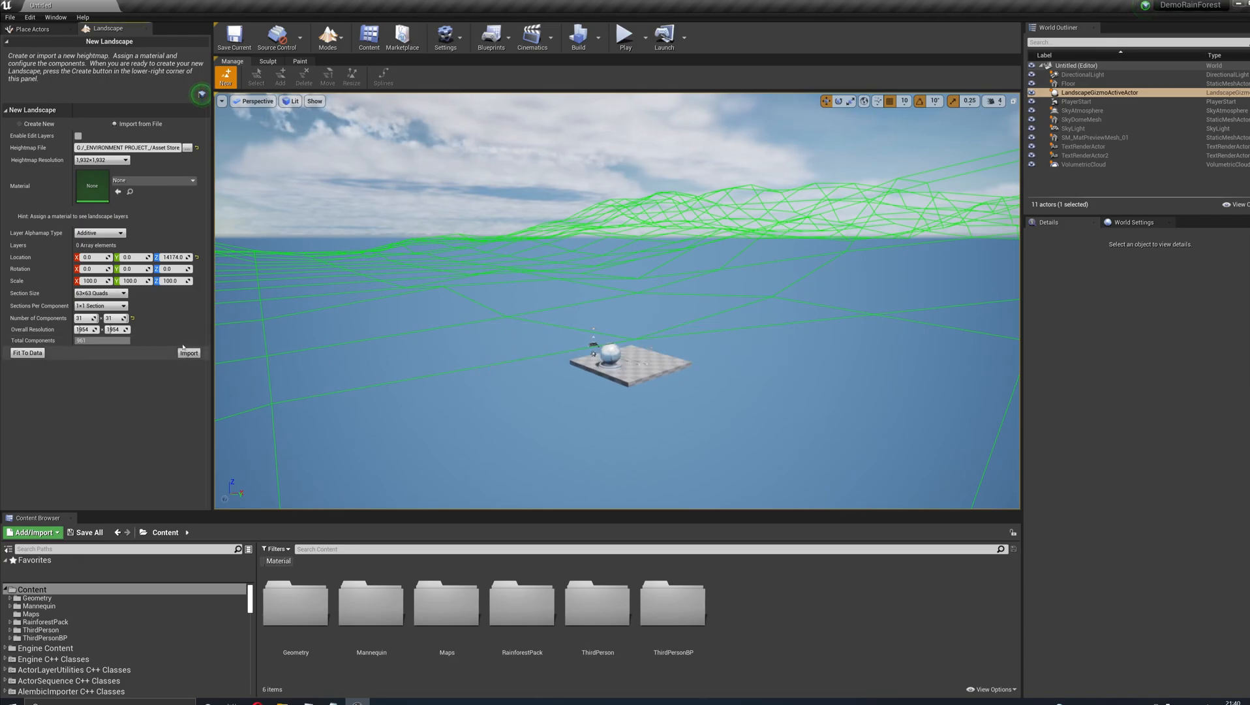
- Flatten the terrain around the floor platform at tool strength 0.3 and brush size 2048, and smooth the steep edge of the flattened area
right_drag(617, 300, 818, 353)
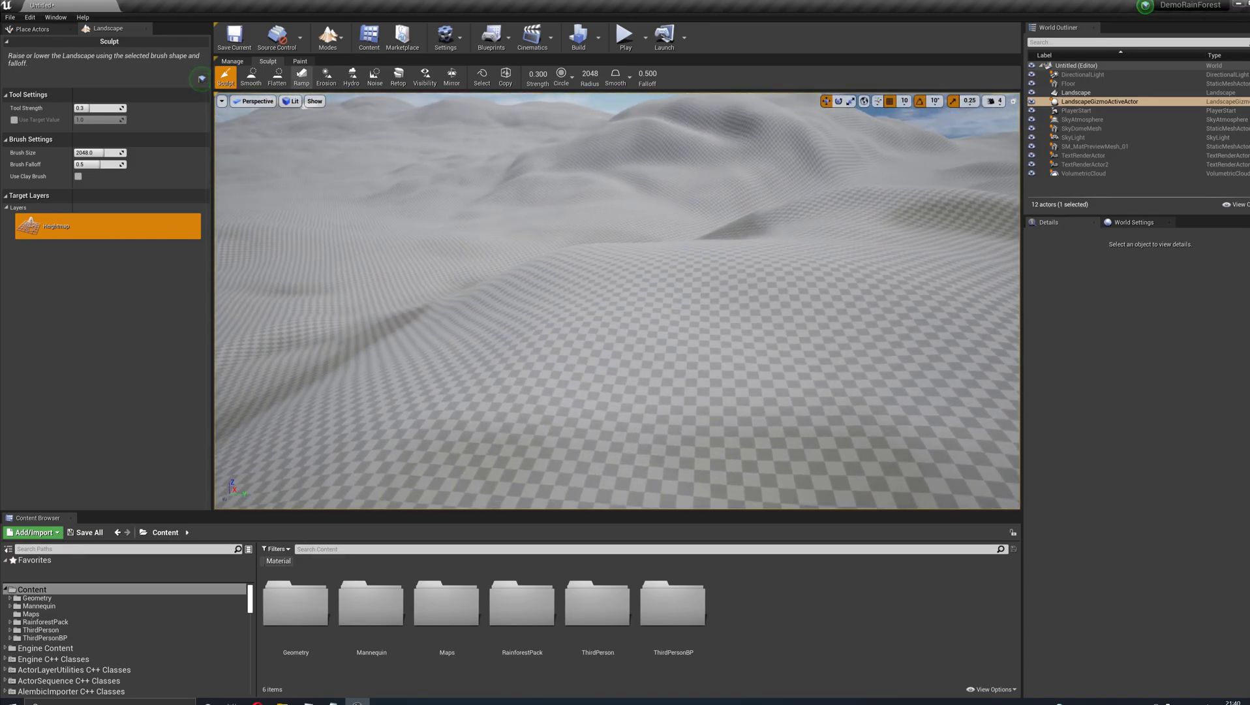
click(275, 85)
mouse_move(418, 334)
mouse_down()
mouse_move(617, 313)
mouse_move(569, 333)
mouse_up()
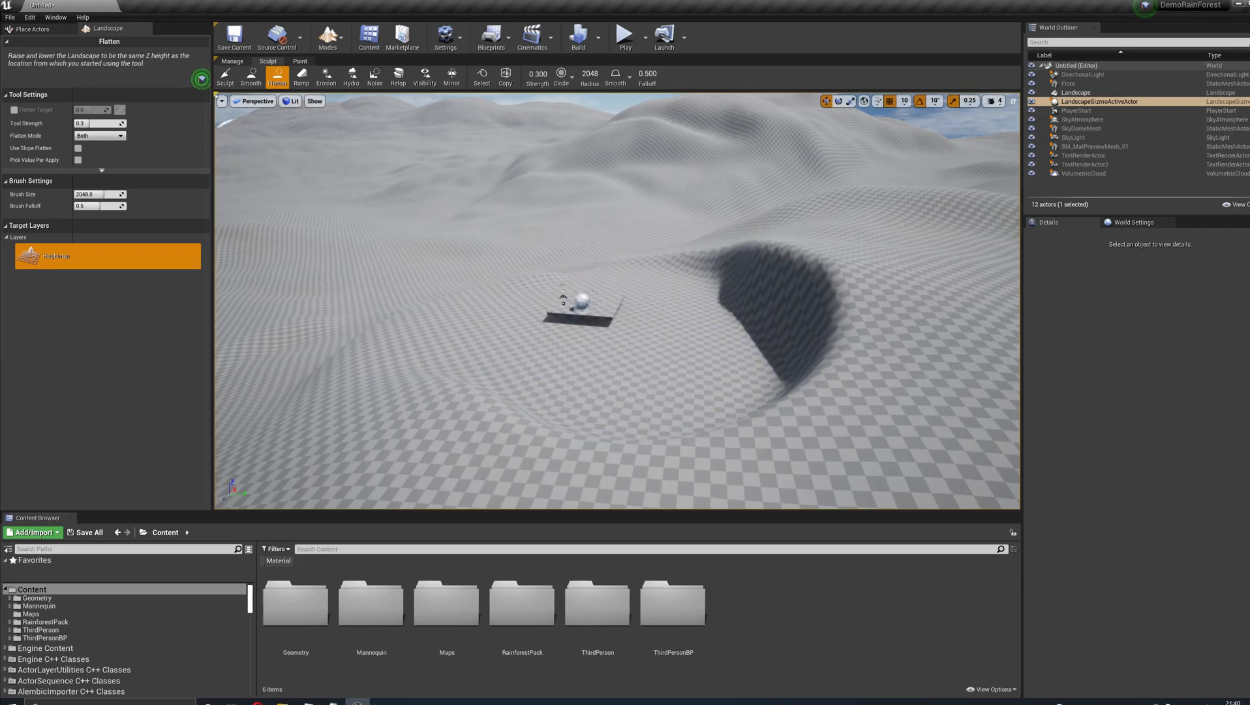
click(251, 77)
mouse_move(483, 259)
mouse_down()
mouse_move(594, 465)
mouse_move(586, 343)
mouse_move(454, 418)
mouse_move(329, 217)
mouse_up()
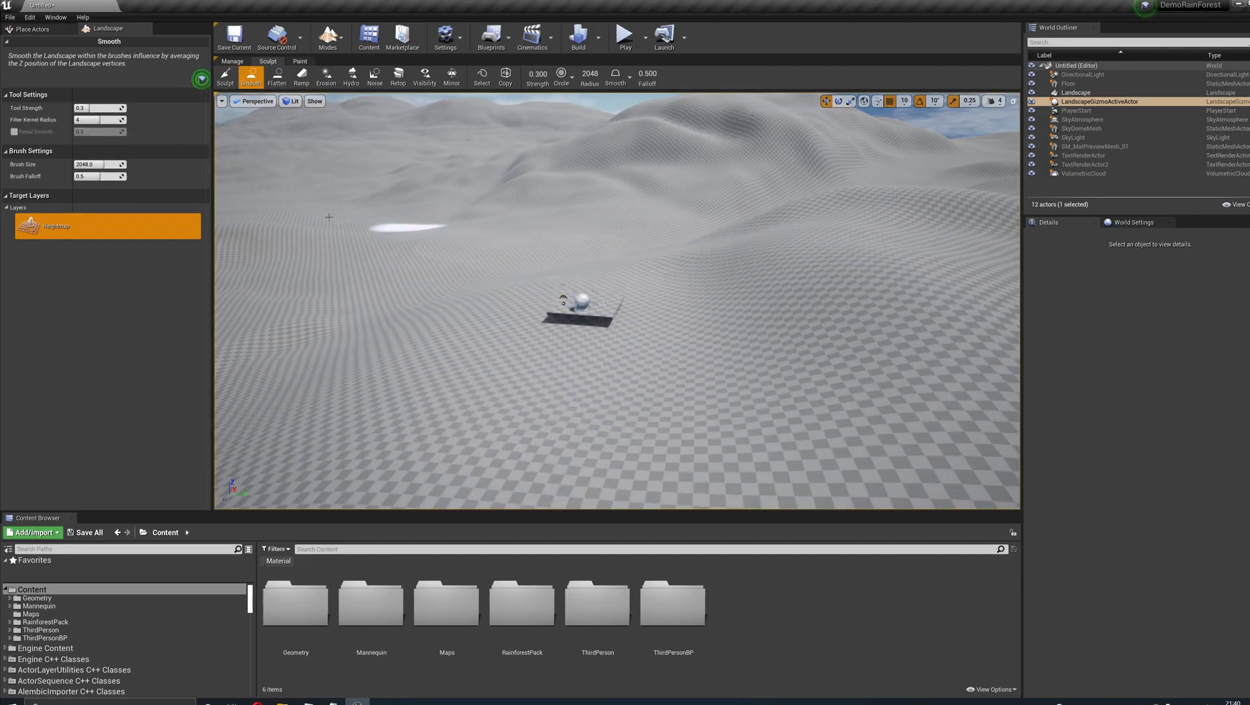
- Leave landscape editing, select the landscape, and assign MI_Landscape_Template from the RainforestPack landscape material instances as its landscape material
click(328, 38)
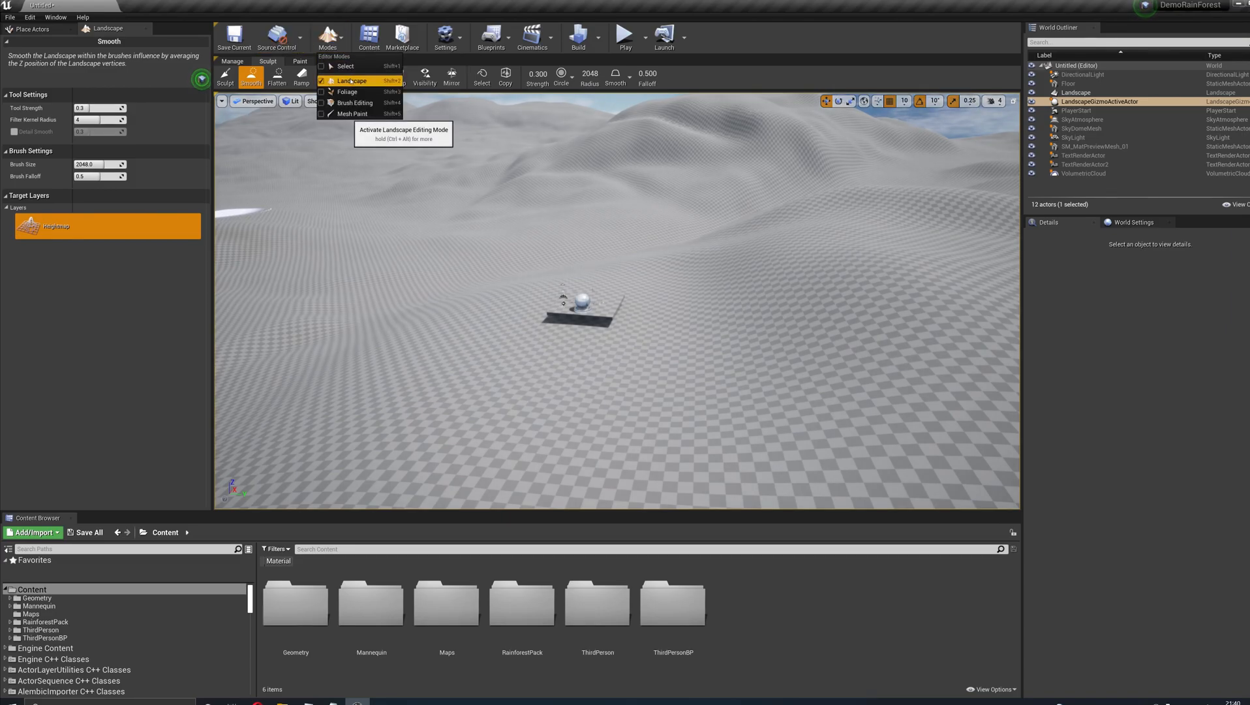
click(351, 81)
click(327, 38)
click(347, 65)
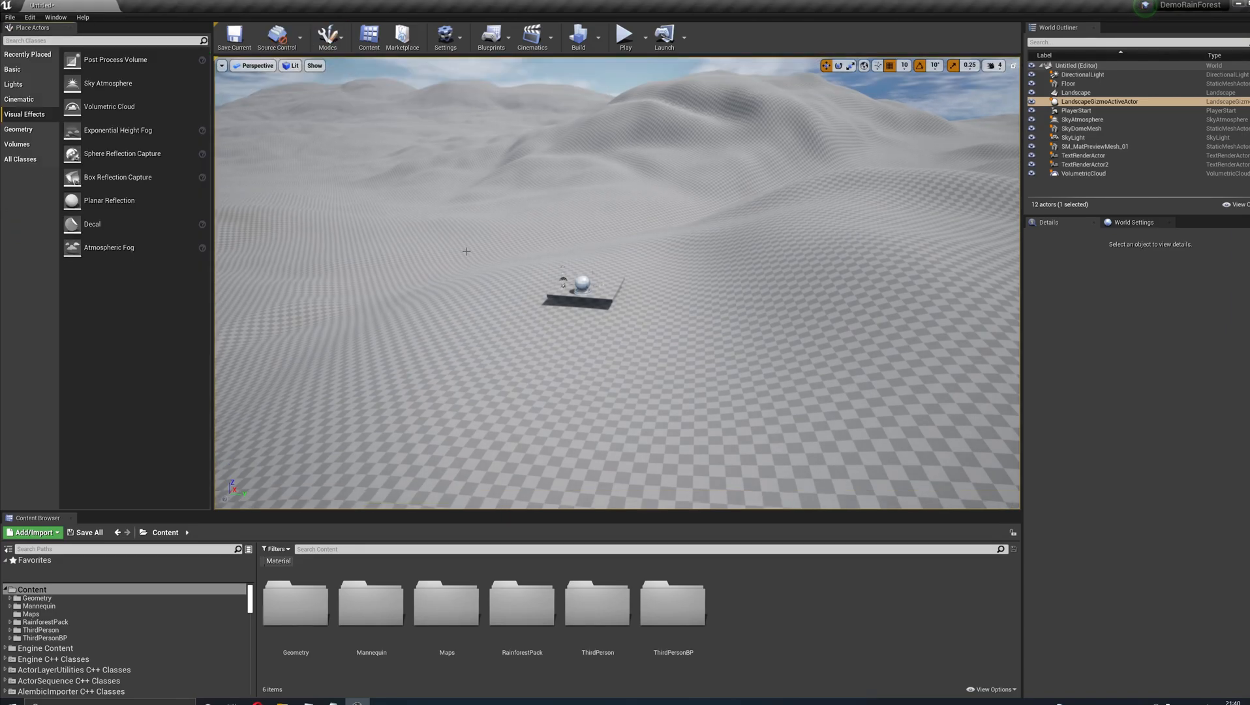
click(435, 244)
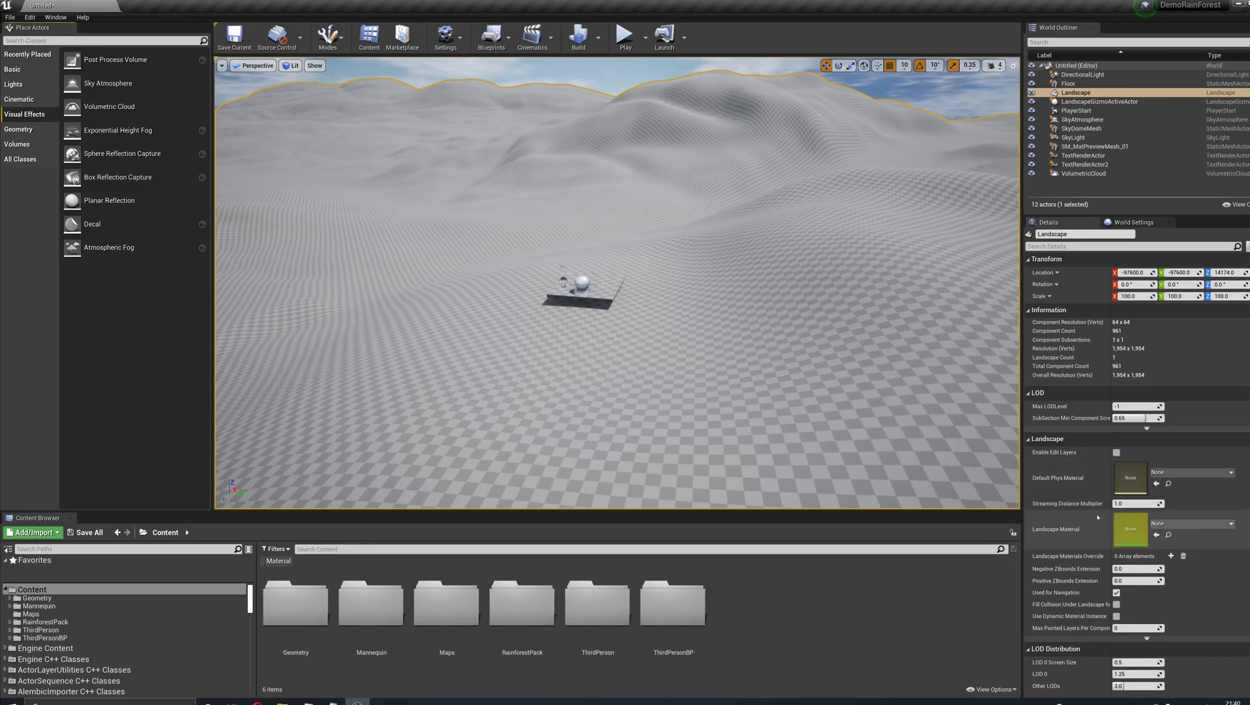
double_click(58, 623)
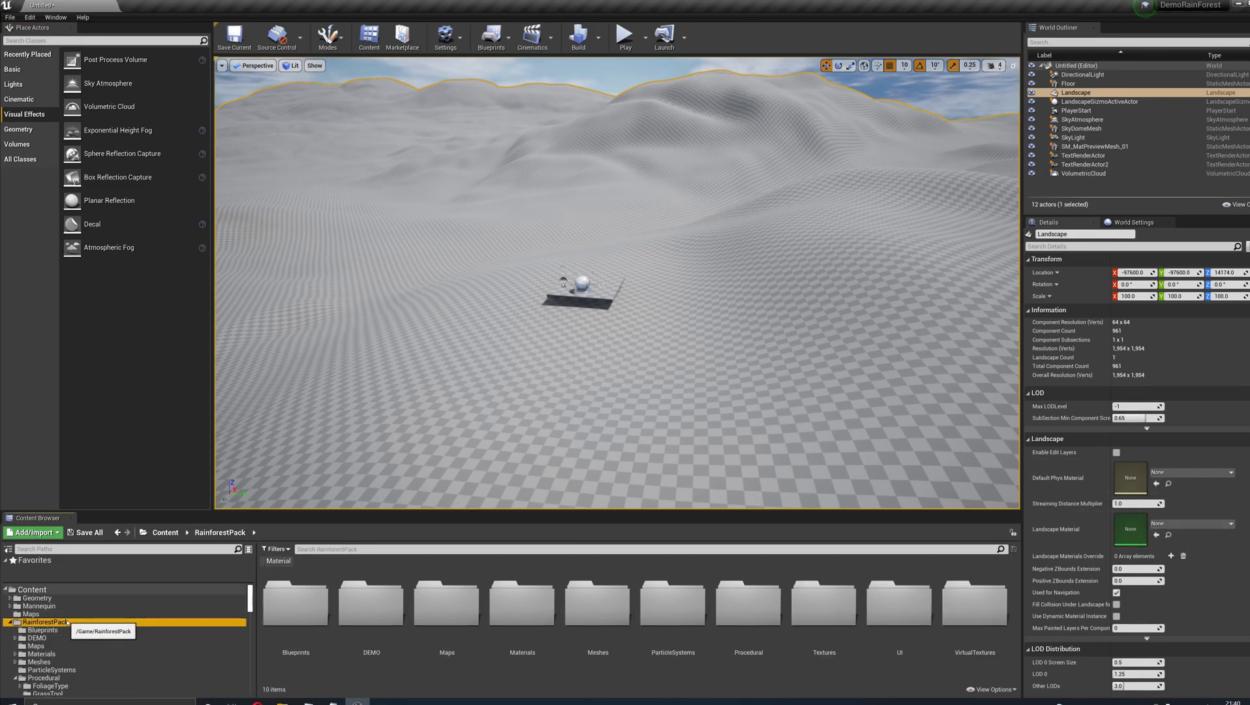
scroll(58, 625, down, 2)
double_click(45, 622)
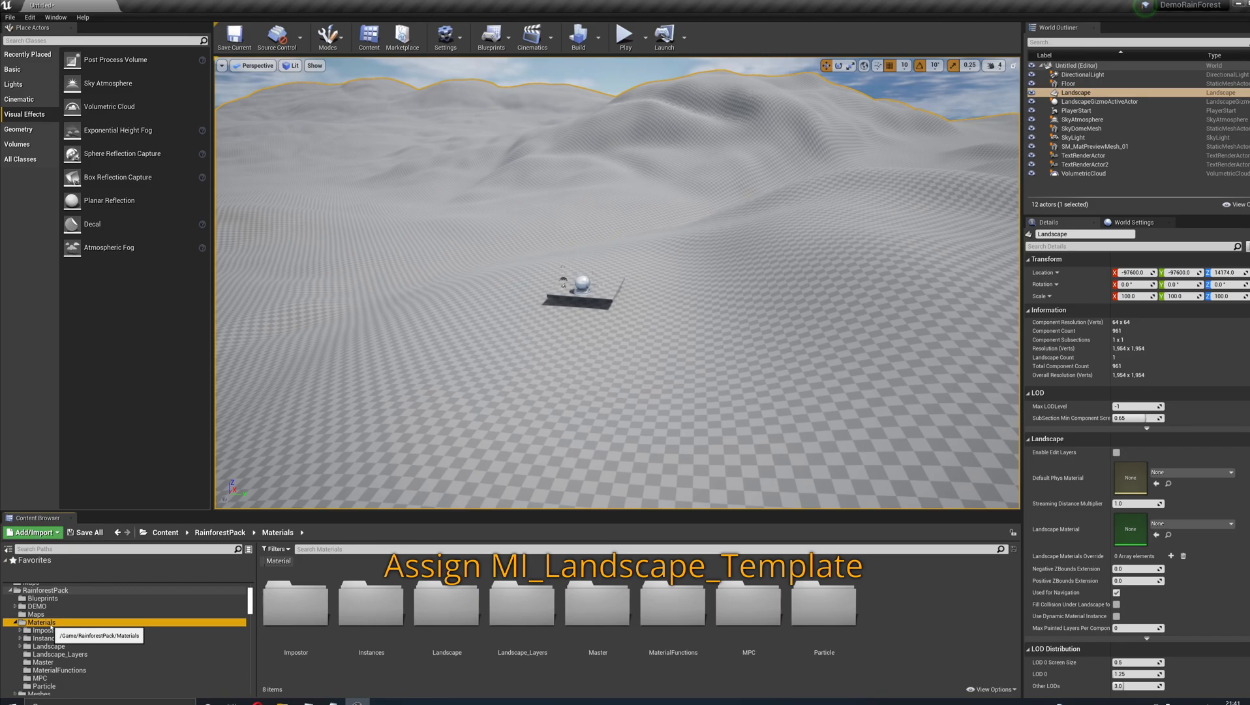
double_click(64, 646)
click(52, 662)
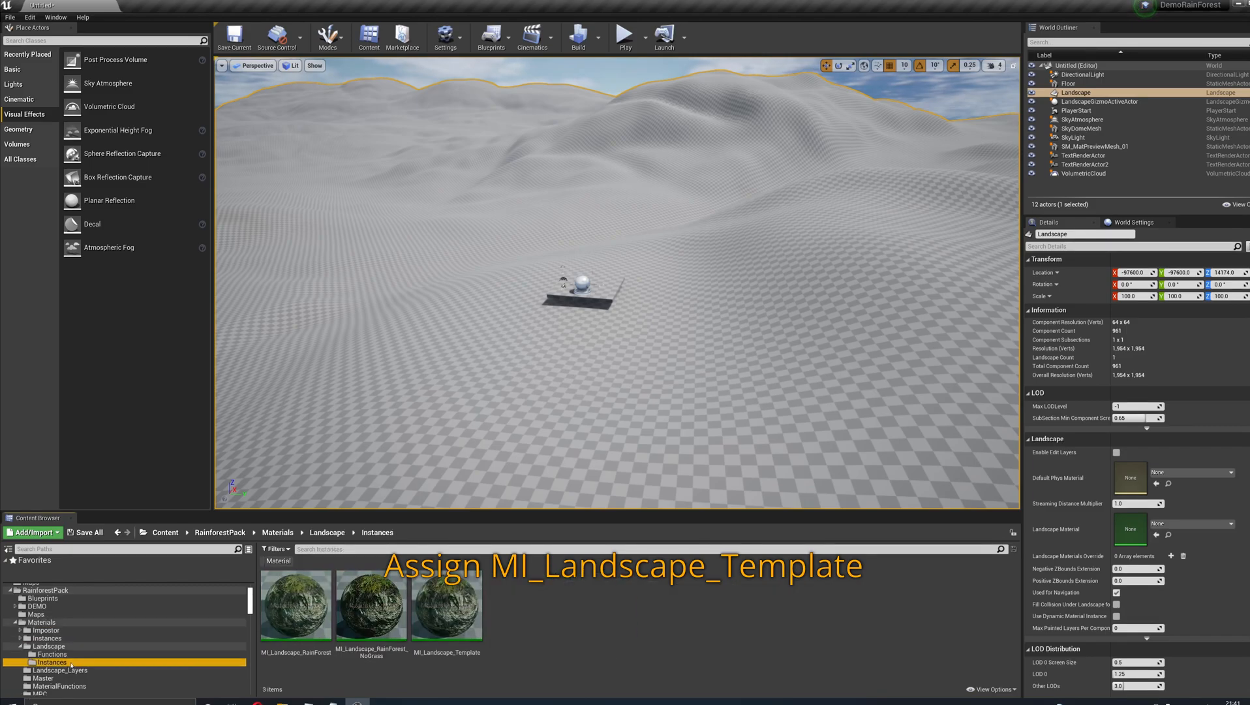
click(424, 649)
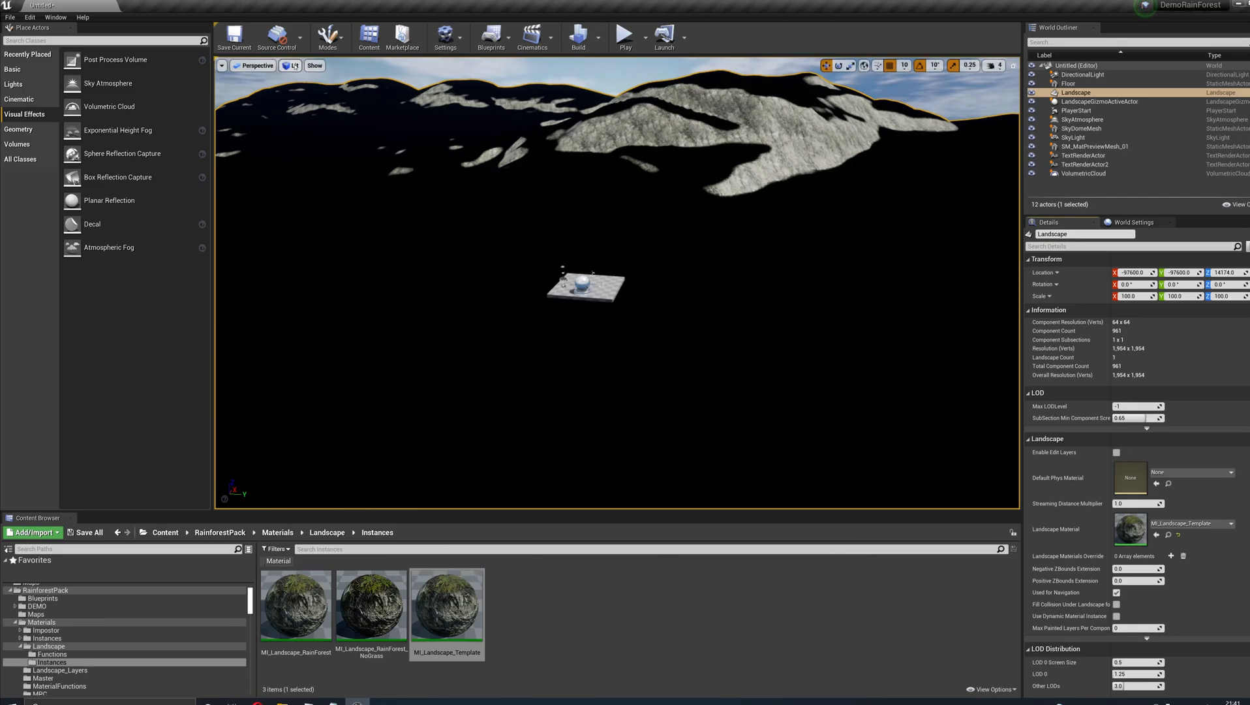
- Switch to landscape painting and assign L_Ground_LayerInfo to the Ground layer
click(328, 36)
click(339, 81)
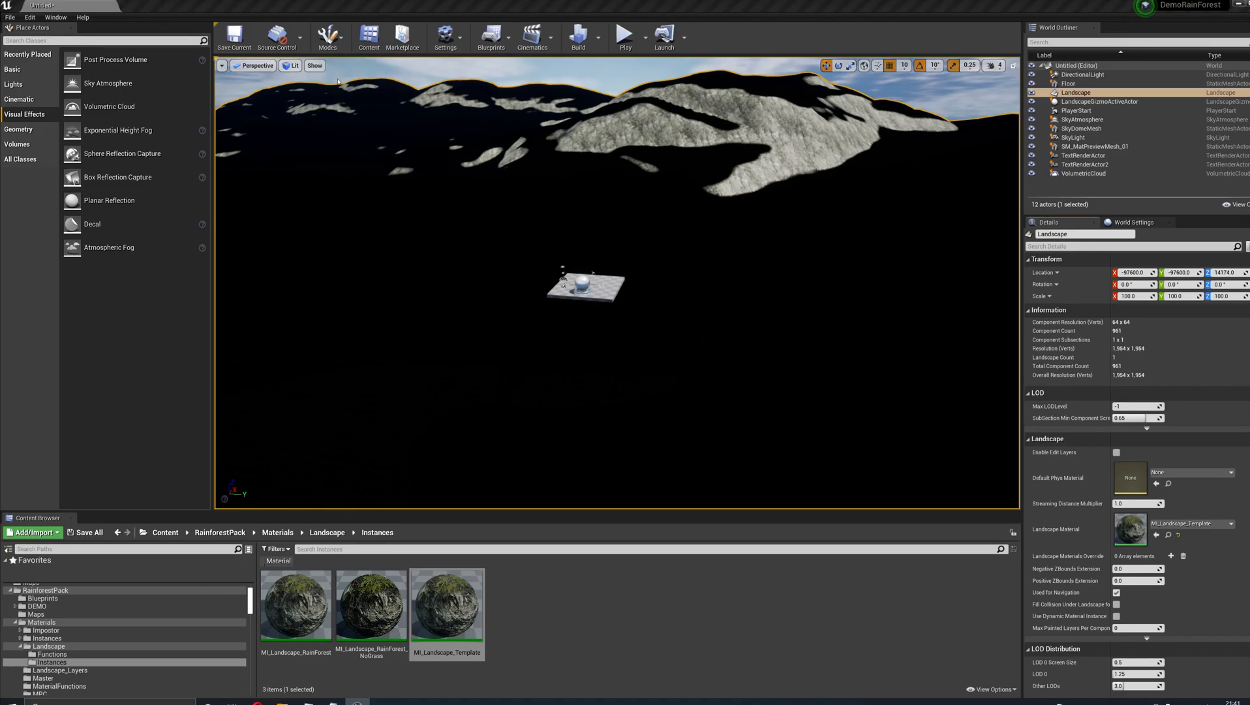
click(300, 61)
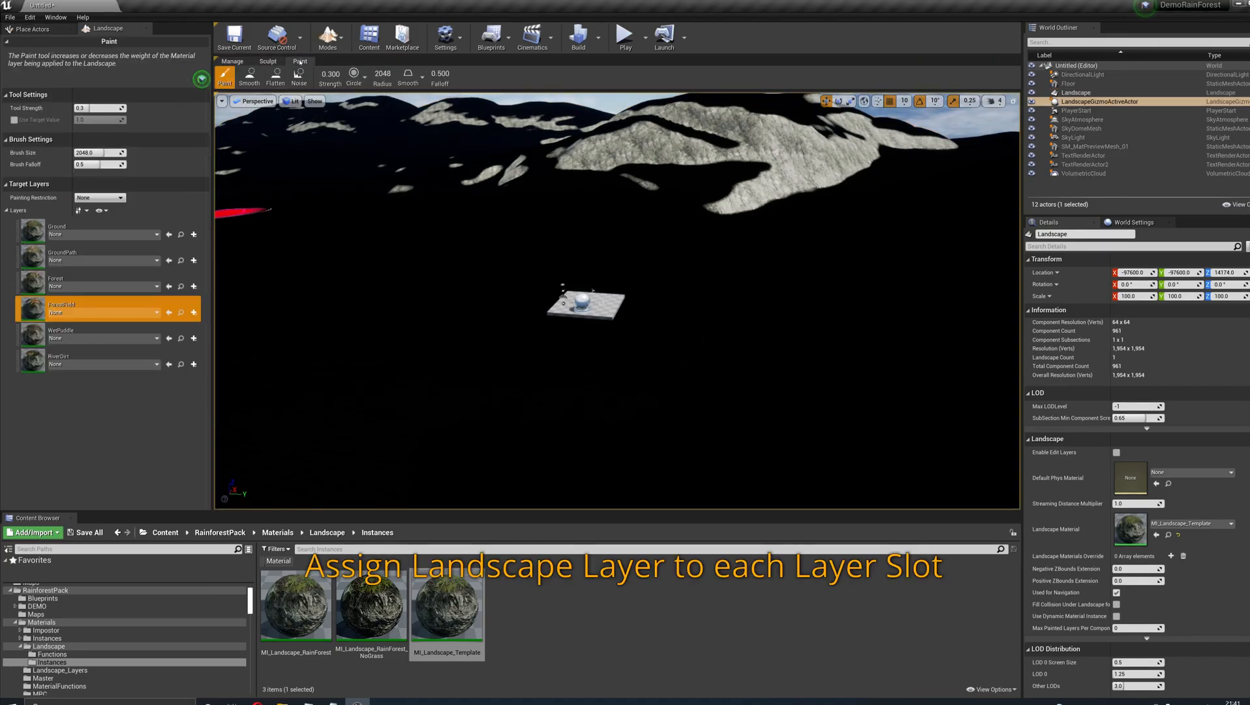
click(62, 228)
click(62, 235)
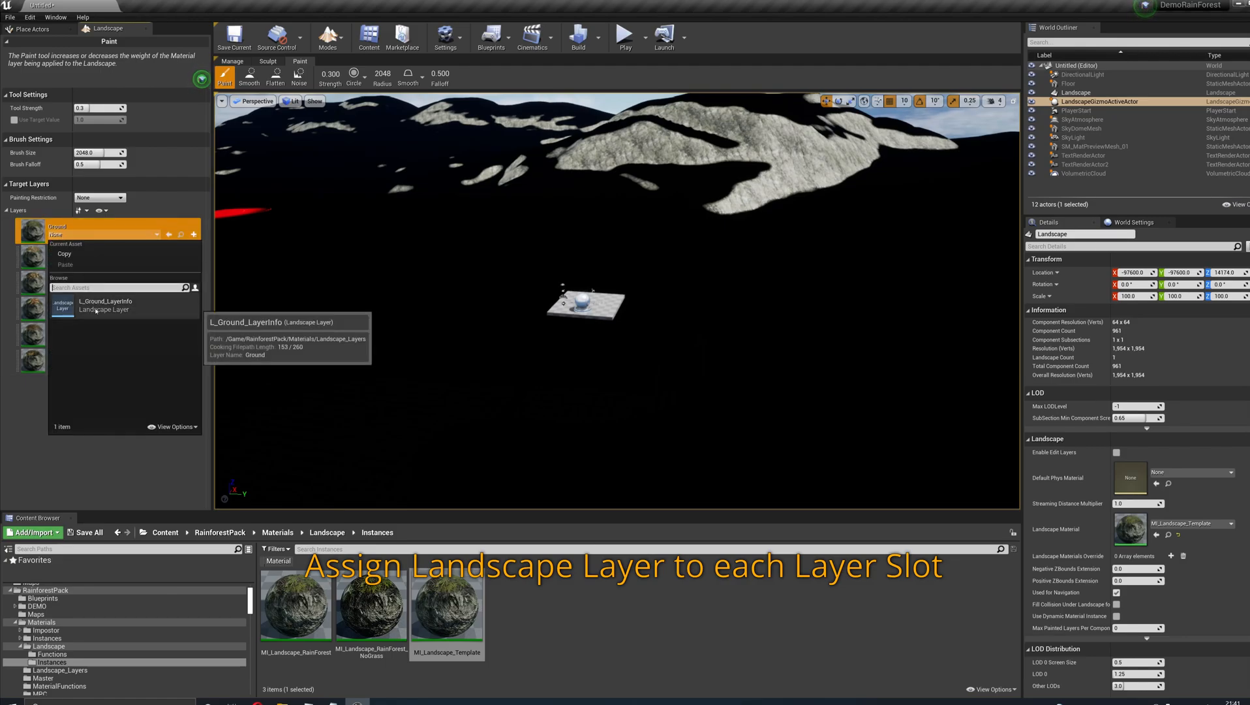
click(96, 311)
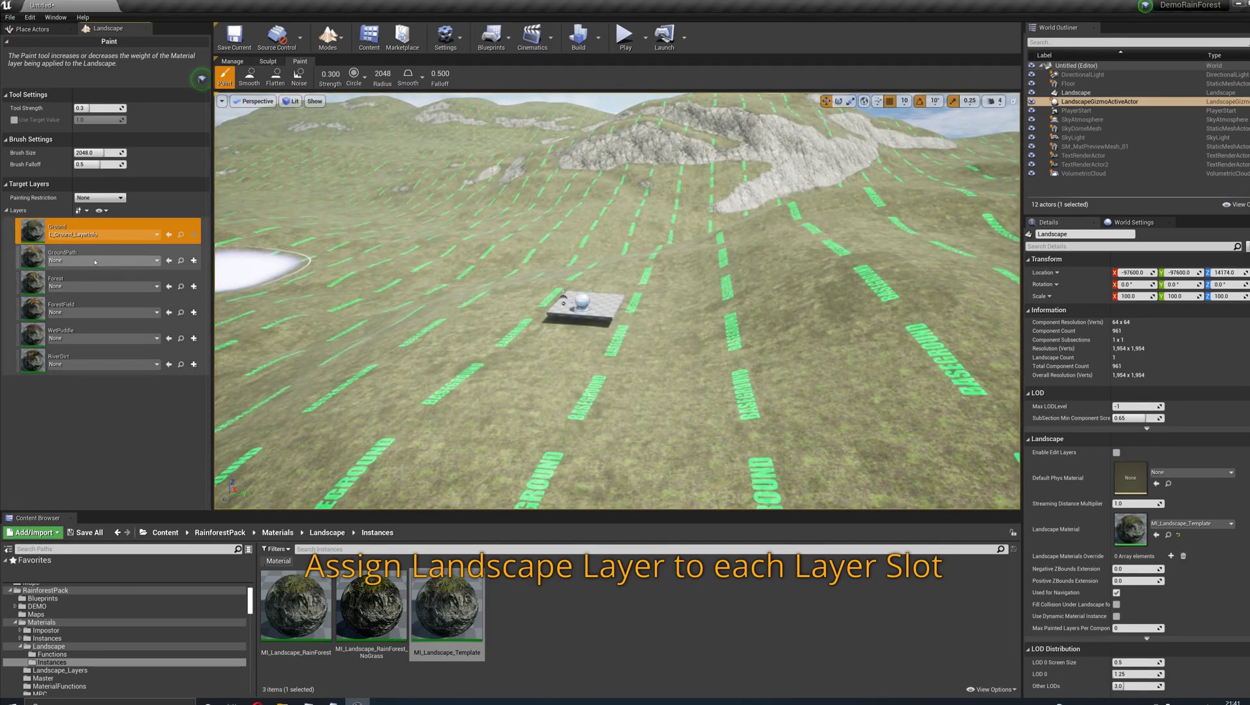
- Assign the matching RainforestPack layer infos to the GroundPath, Forest, ForestField, WetPuddle and RiverDirt layers
click(94, 261)
click(98, 326)
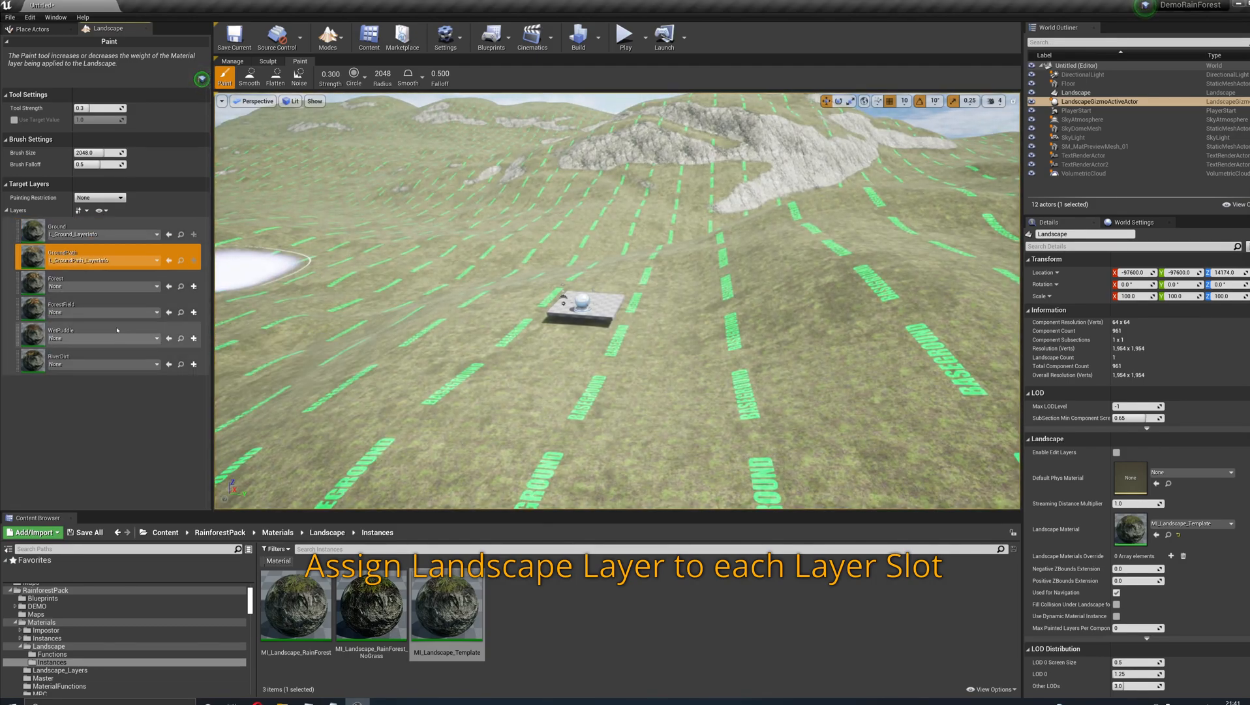
click(76, 289)
click(98, 353)
click(74, 312)
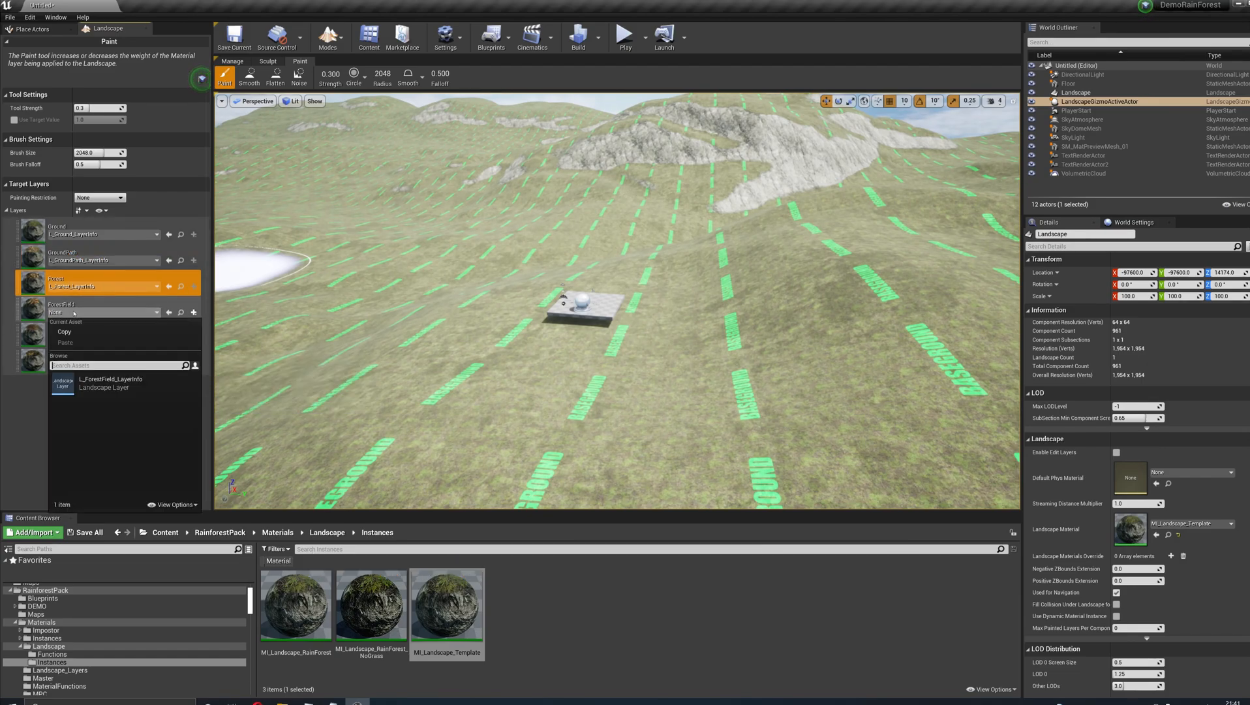
click(98, 383)
click(74, 338)
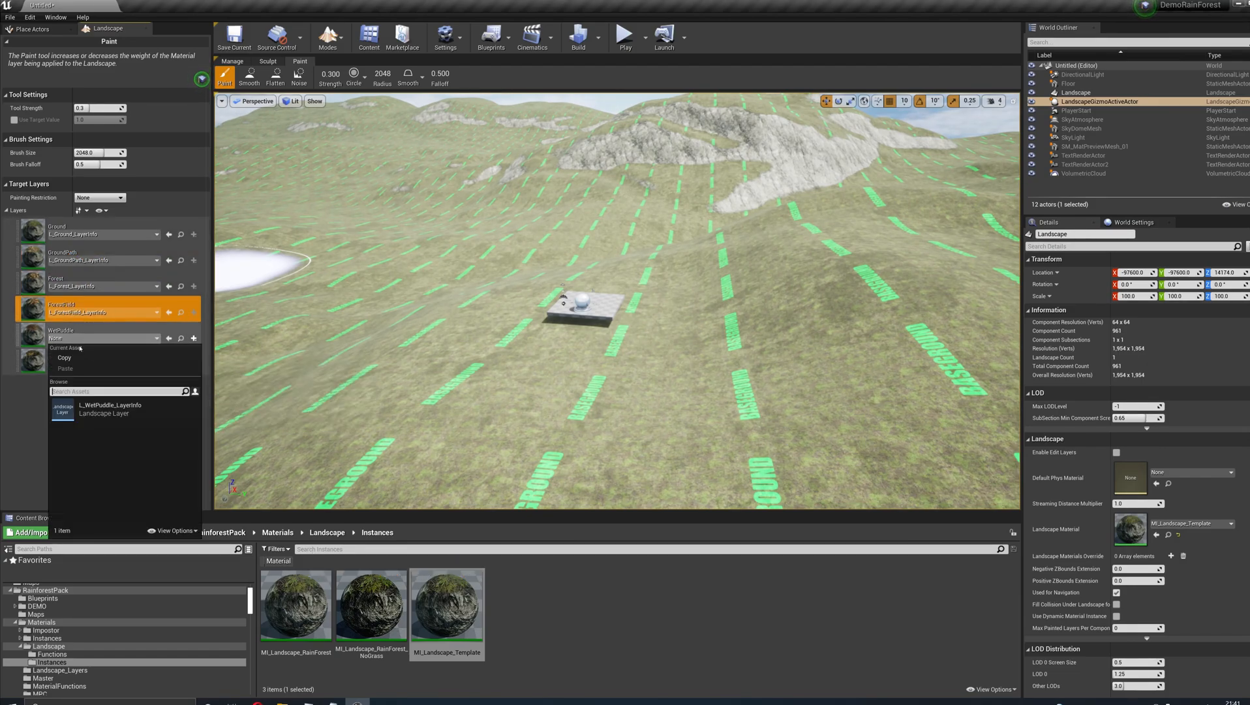
click(109, 415)
click(74, 364)
click(98, 436)
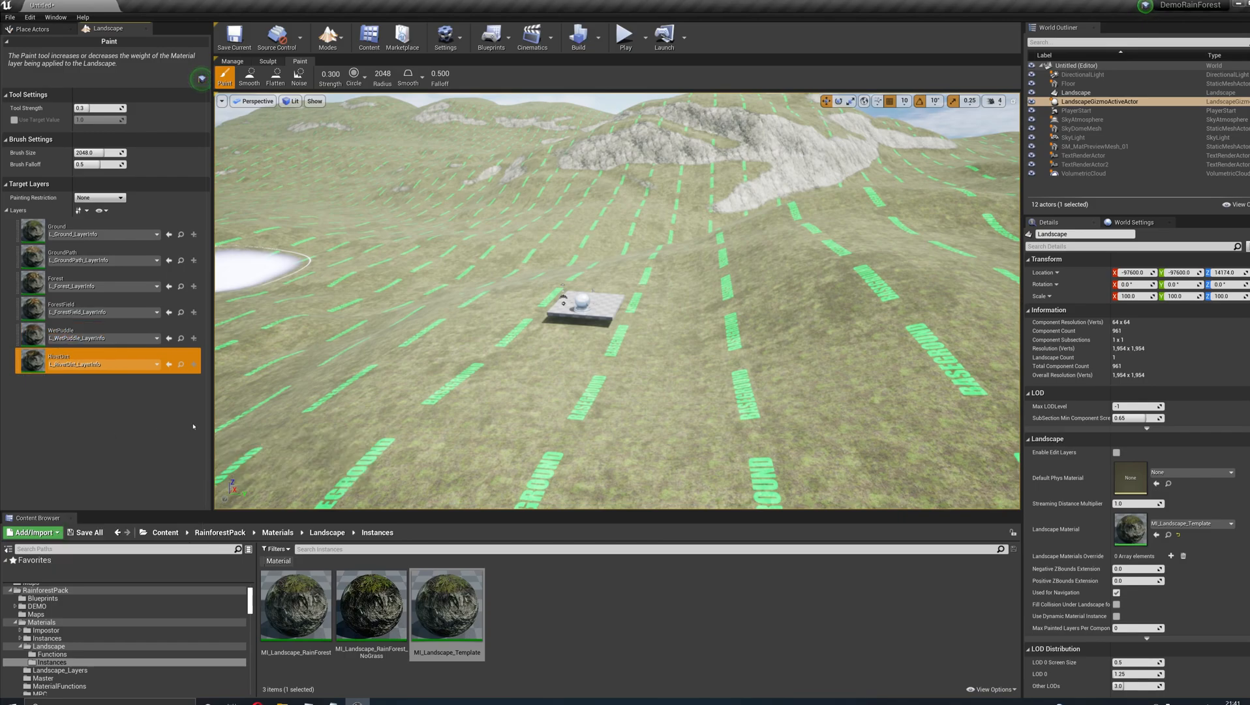
- Make Forest the active paint layer and show the whole landscape in the viewport's Top view
click(31, 239)
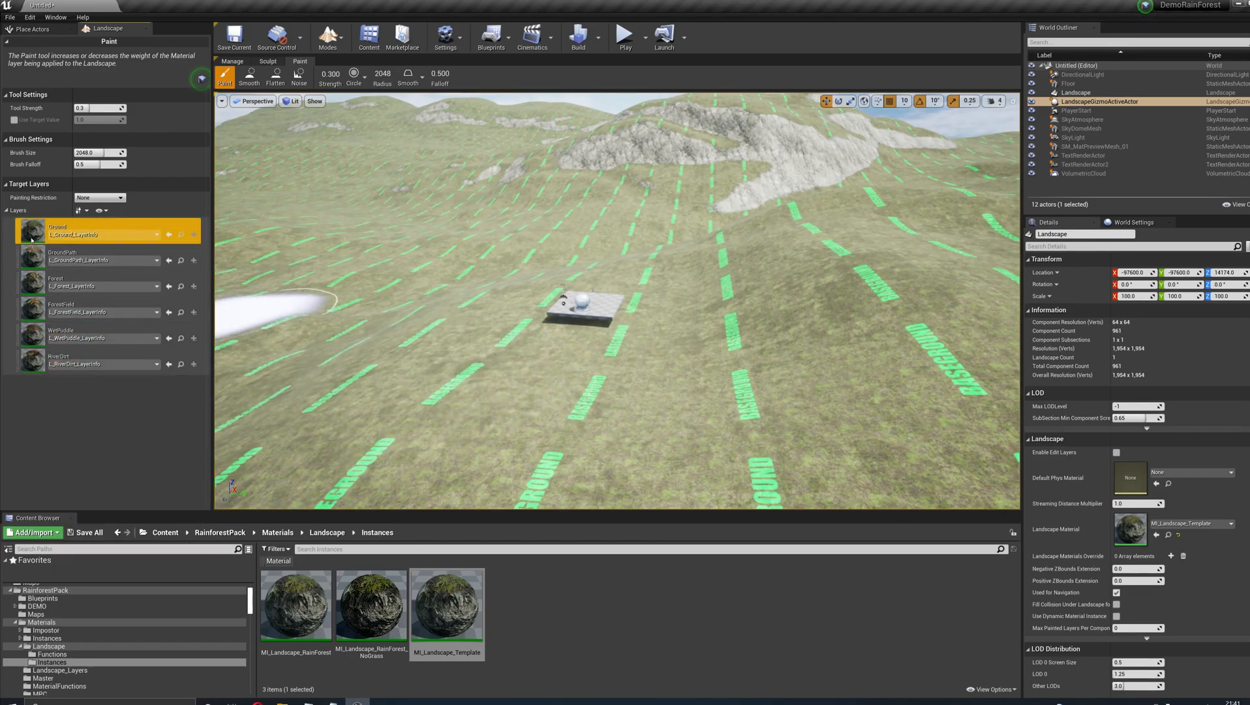
click(26, 278)
mouse_move(595, 285)
right_down()
mouse_move(499, 241)
mouse_move(590, 320)
mouse_move(574, 281)
right_up()
key(w)
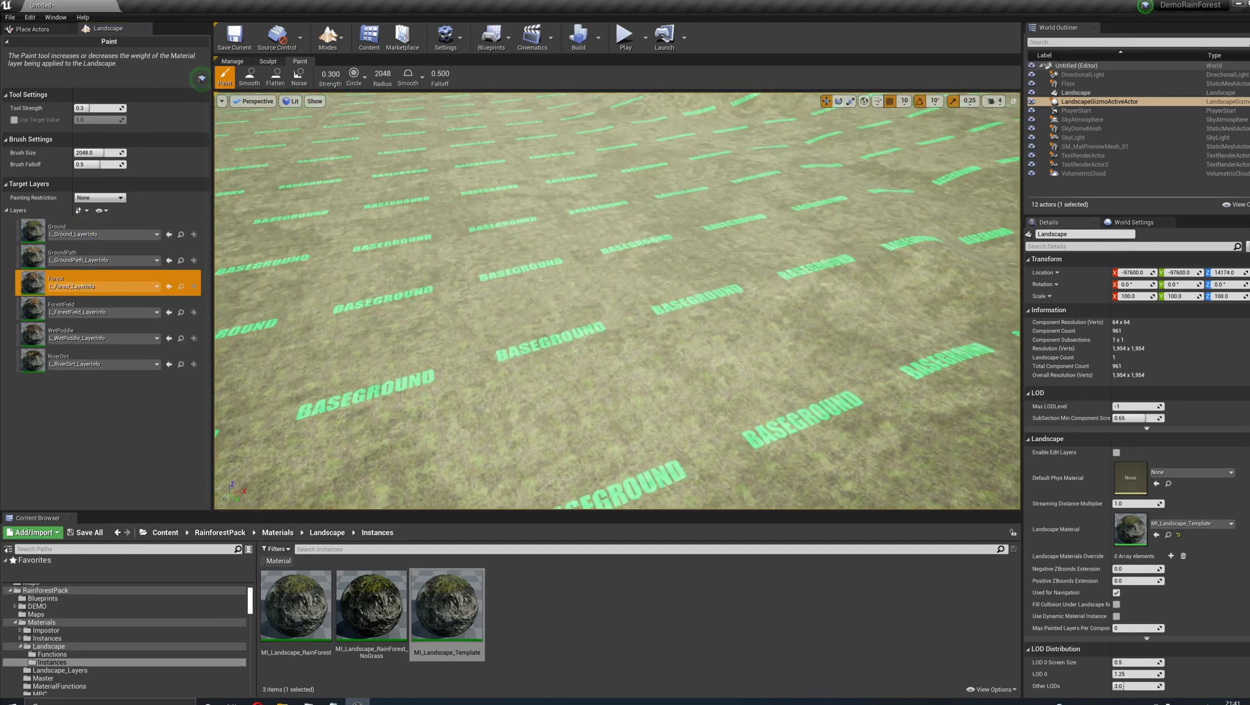
mouse_move(373, 256)
right_down()
mouse_move(385, 186)
mouse_move(431, 228)
mouse_move(574, 225)
mouse_move(463, 278)
mouse_move(411, 247)
right_up()
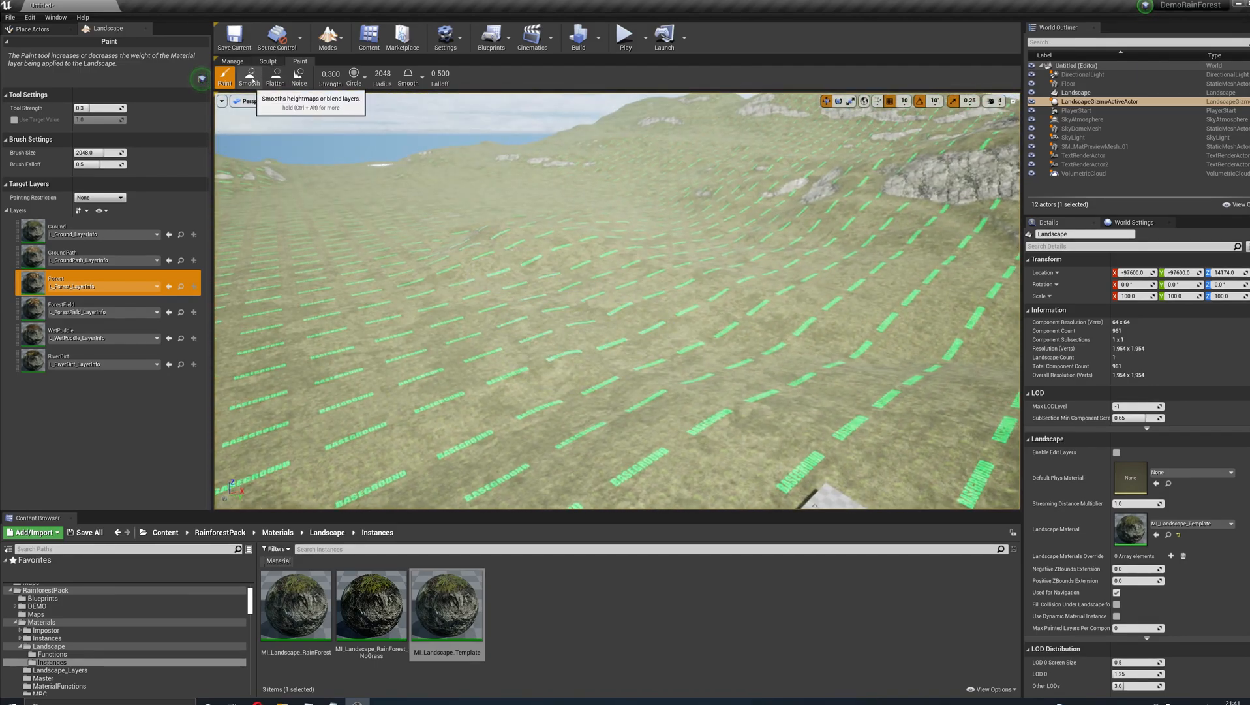
click(256, 101)
click(255, 133)
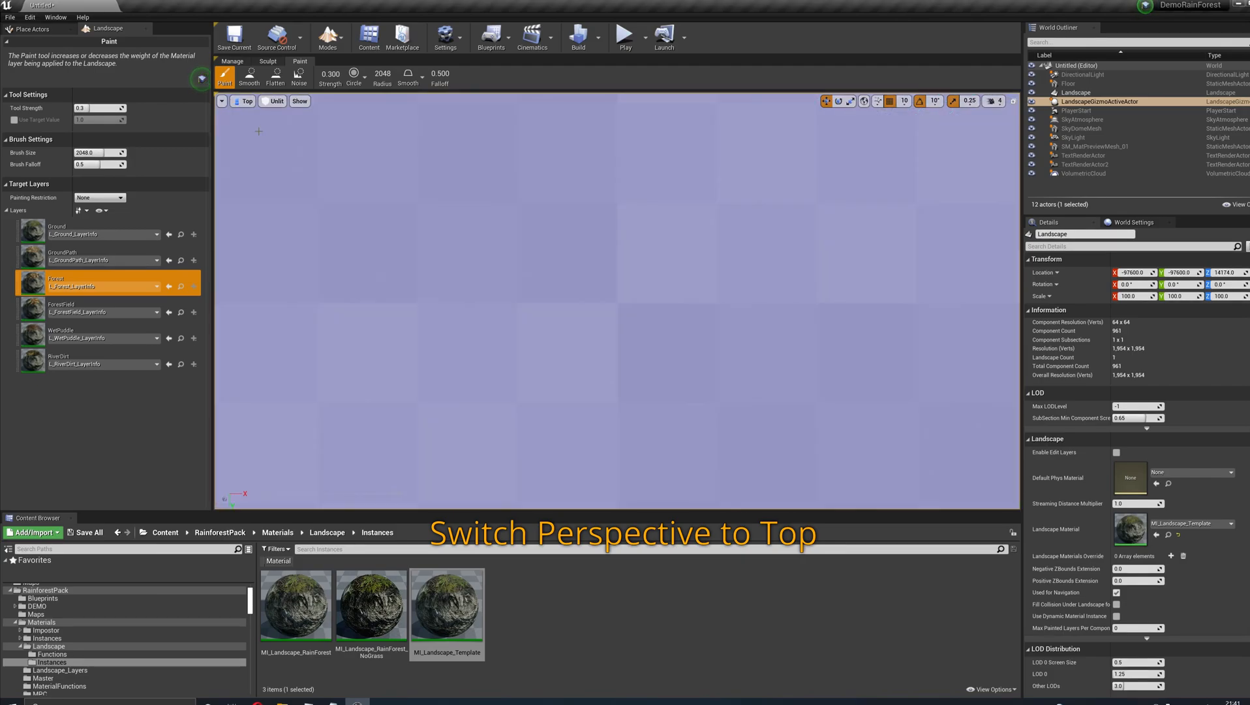
scroll(584, 301, down, 10)
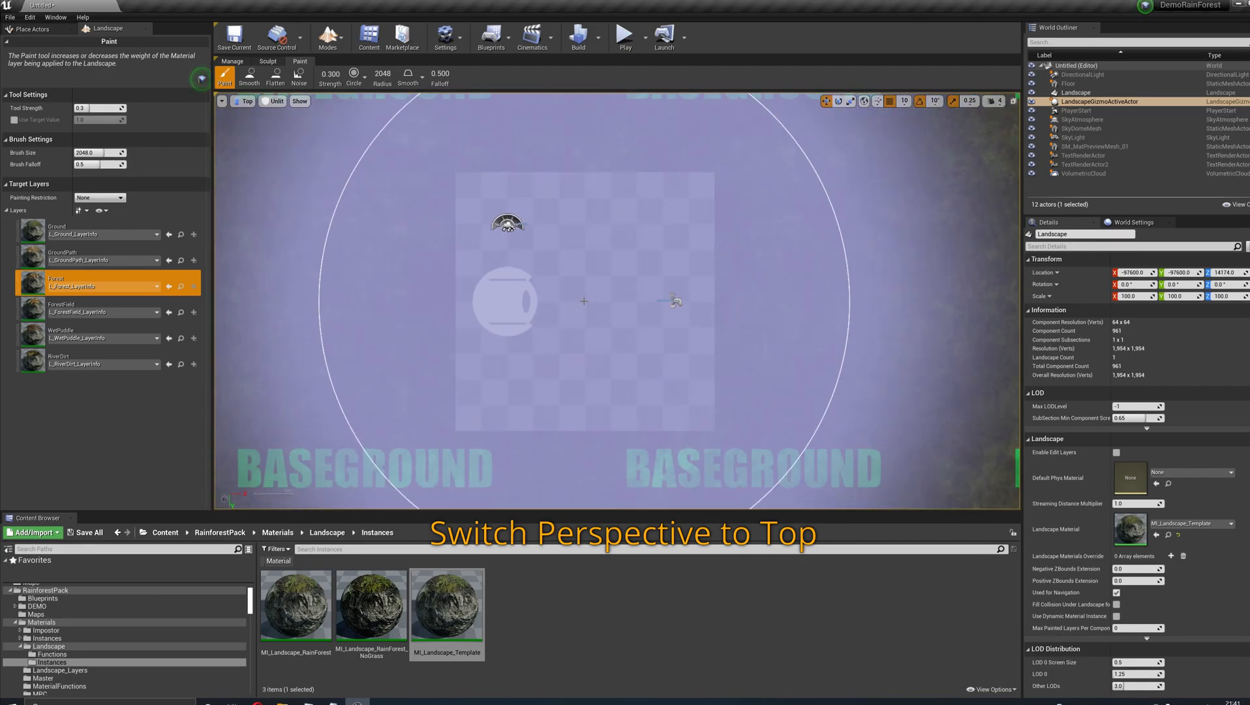
scroll(584, 301, down, 8)
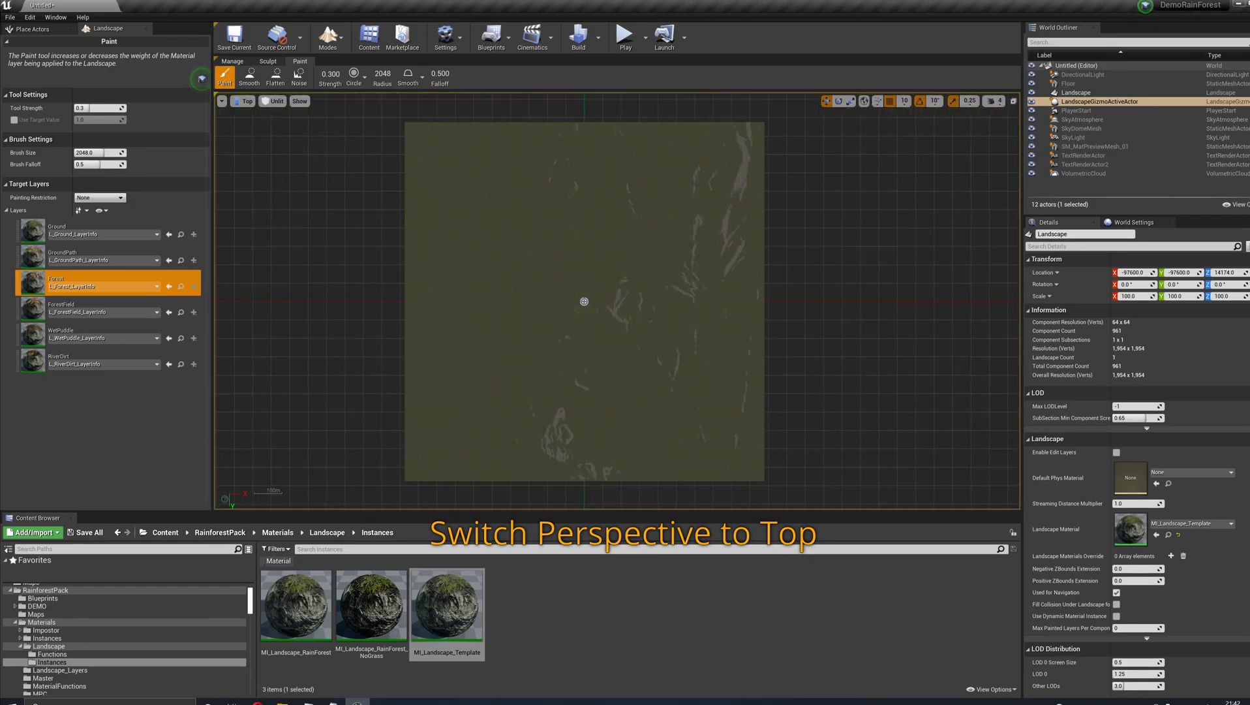
scroll(584, 301, down, 1)
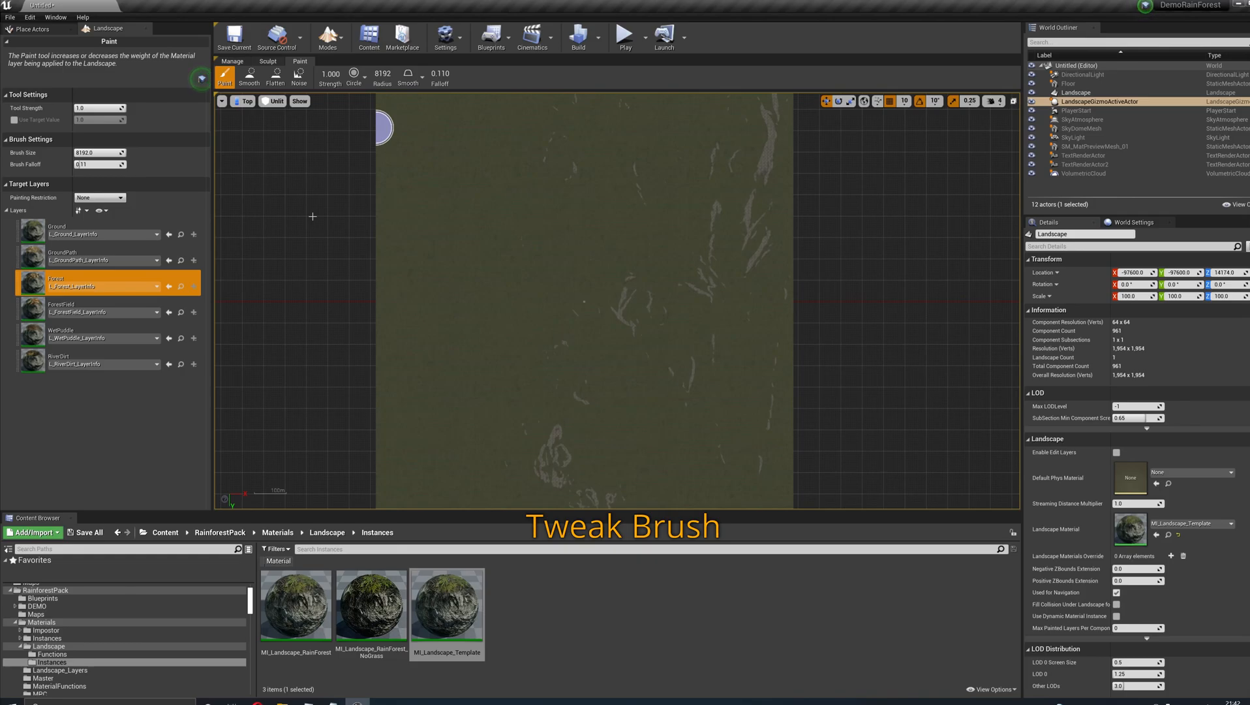
- Switch the brush from Circle to Pattern and assign T_Variation_Dense_Mix_B from RainforestPack's Textures/Masks folder as its texture
click(365, 75)
click(363, 149)
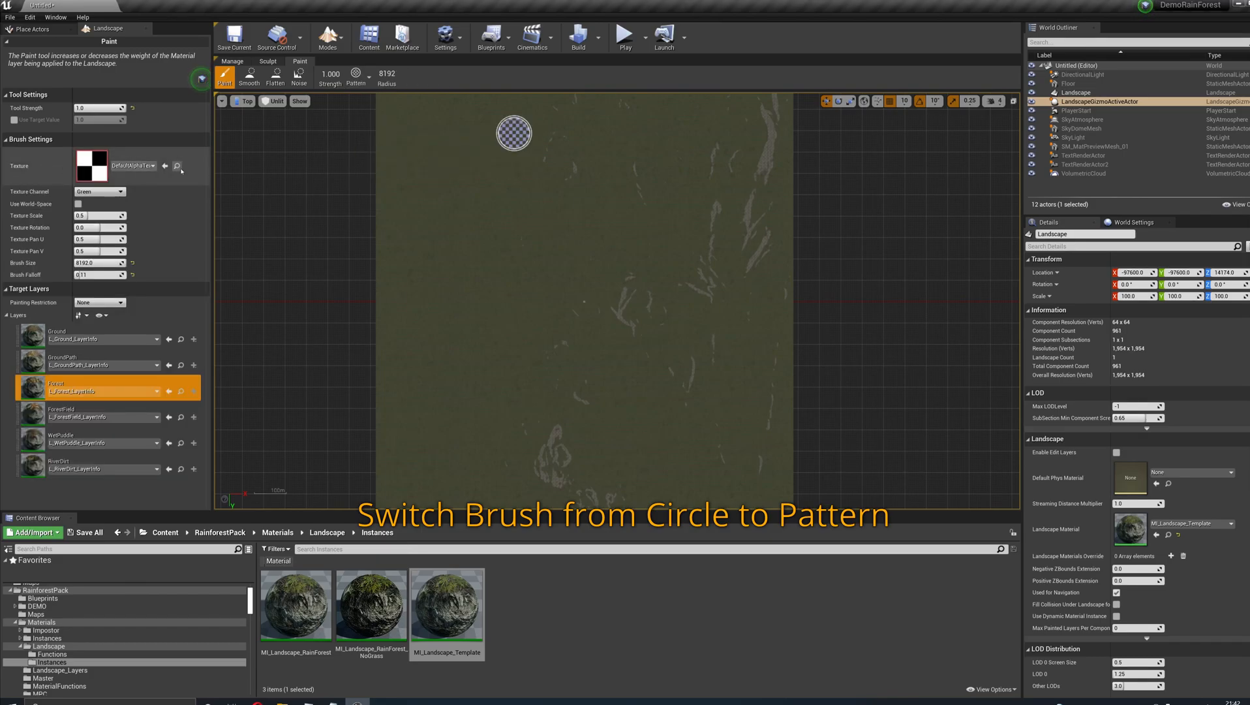
click(23, 622)
click(17, 622)
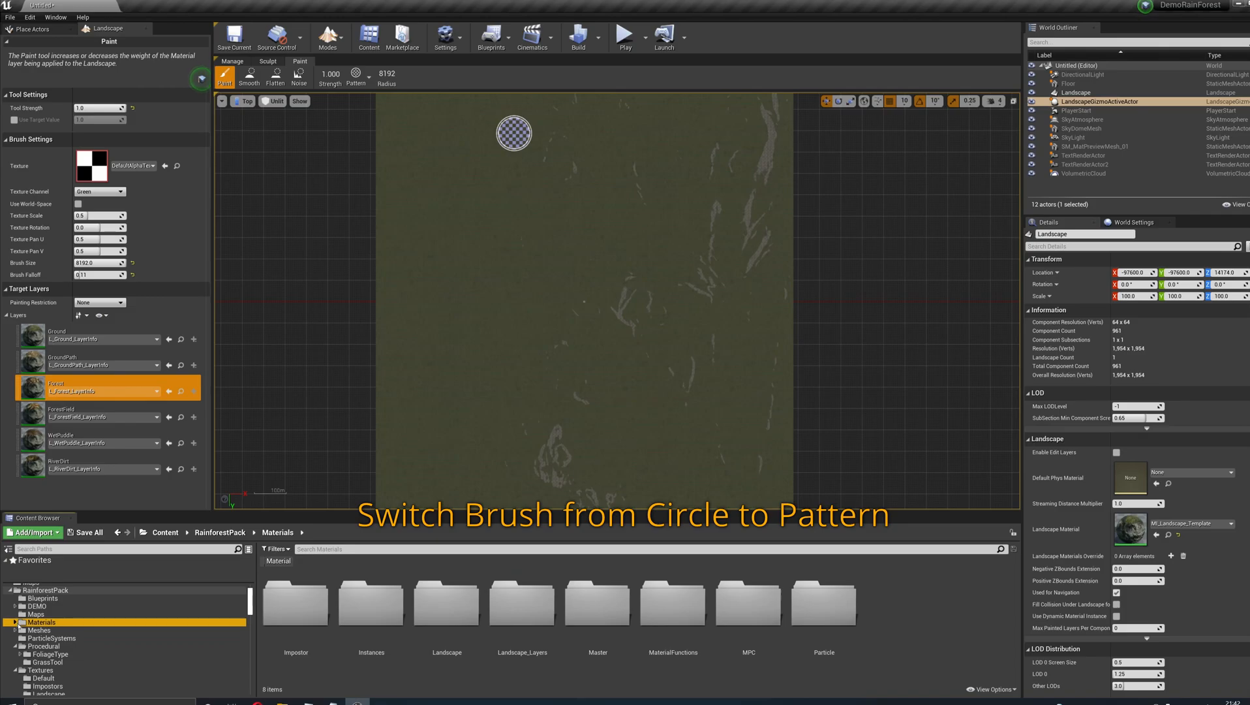
click(15, 645)
click(39, 654)
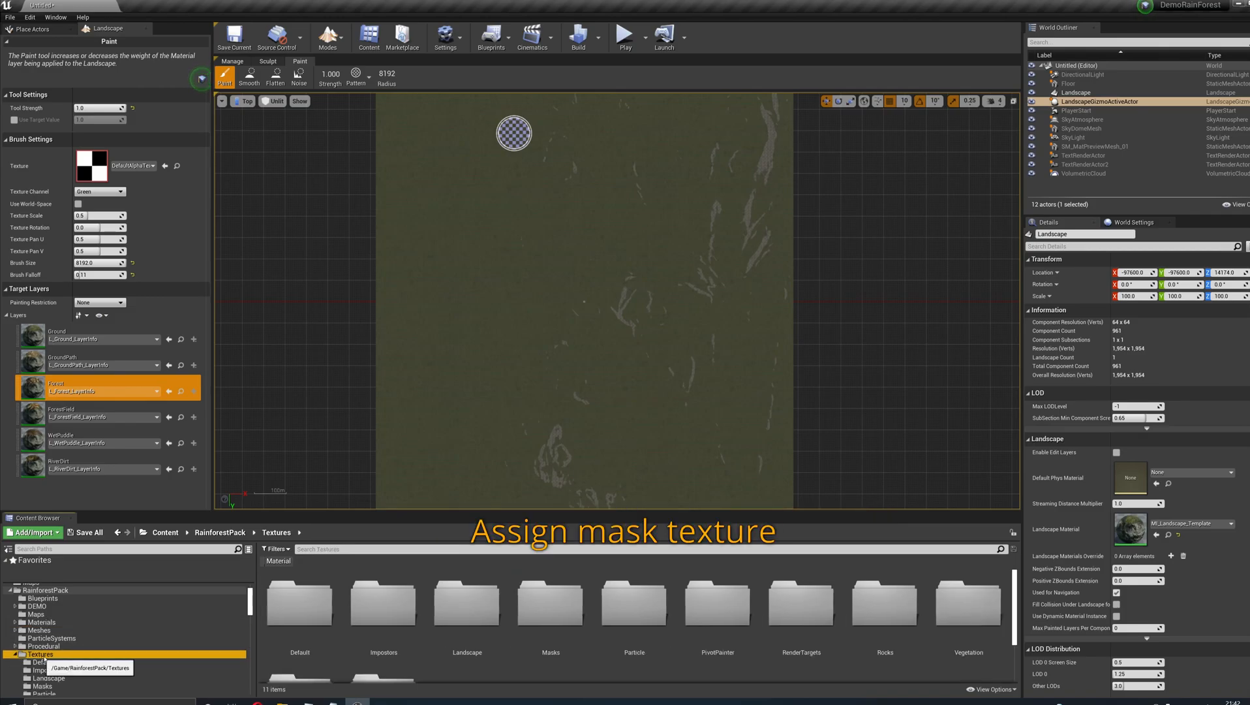
scroll(40, 661, down, 3)
click(63, 624)
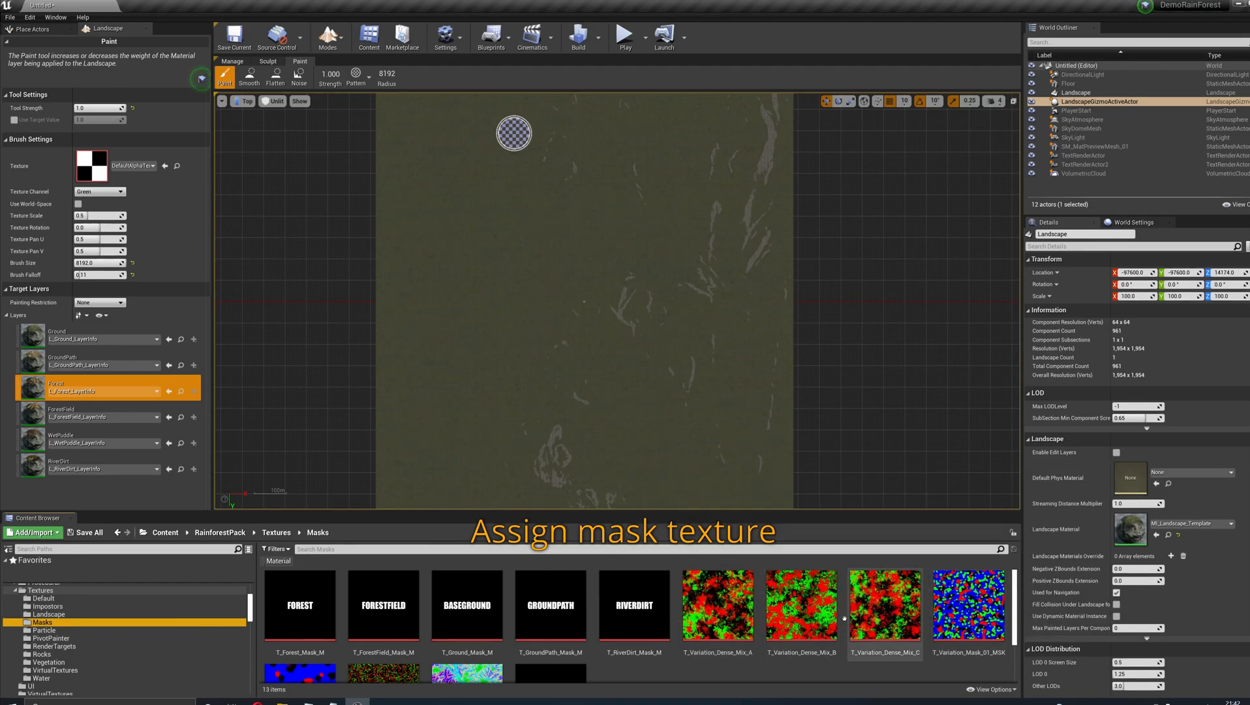
scroll(744, 614, down, 2)
scroll(743, 613, up, 2)
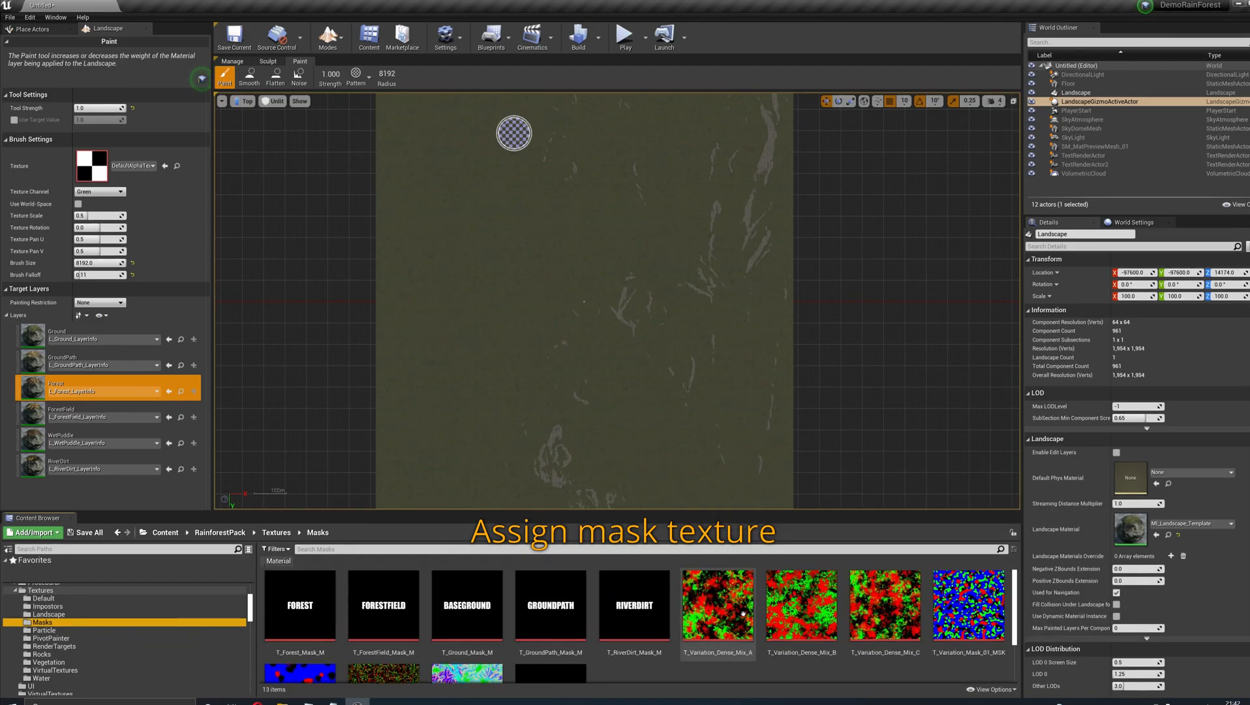
click(791, 602)
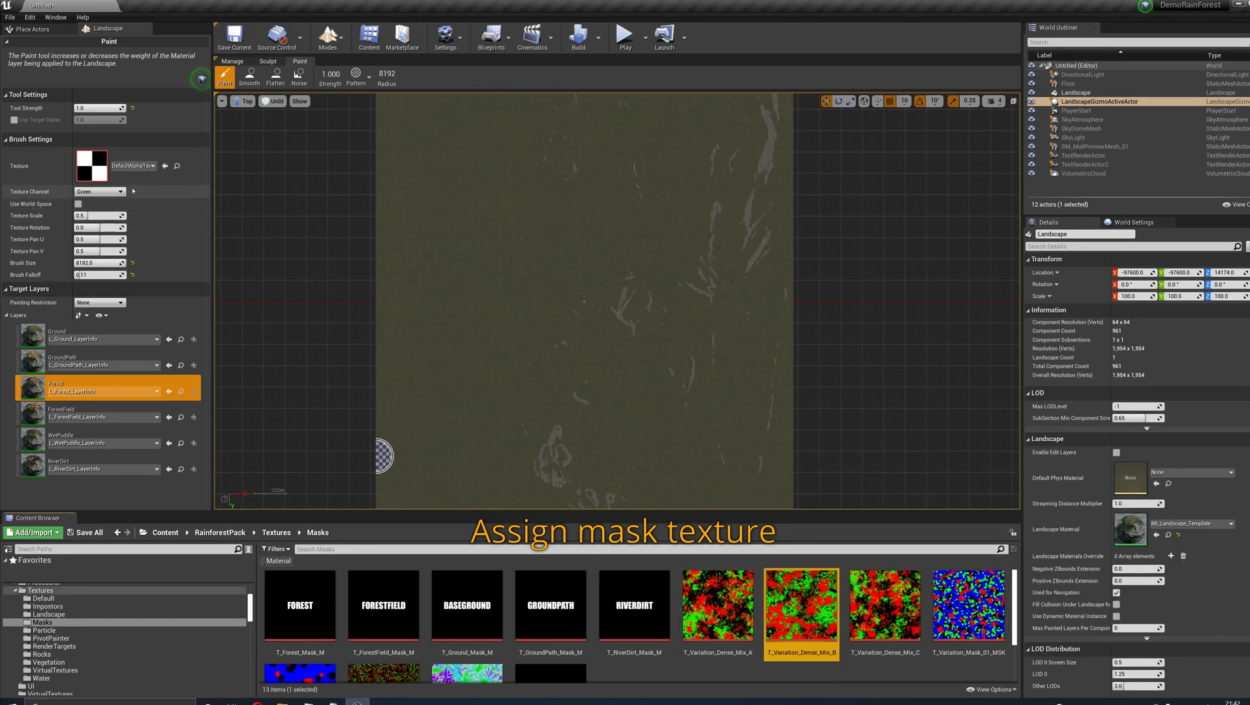
click(165, 166)
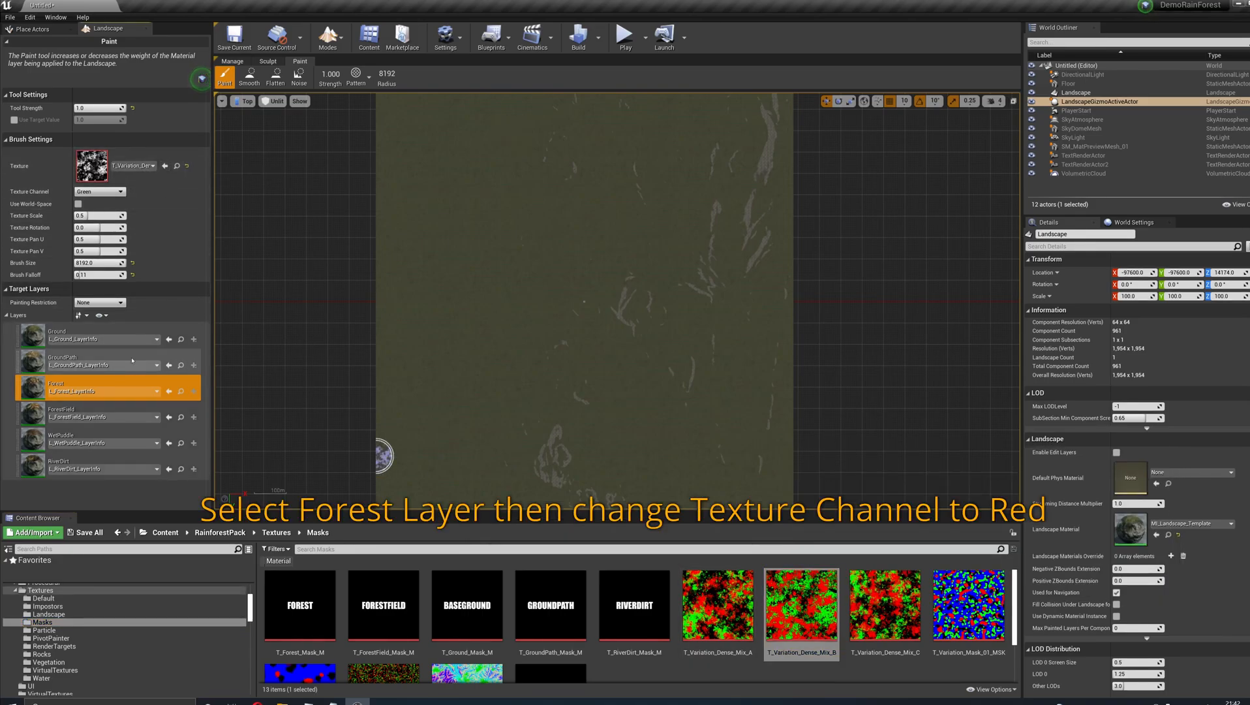
- Set the pattern brush's texture channel to Red and its brush size to 14000
click(80, 200)
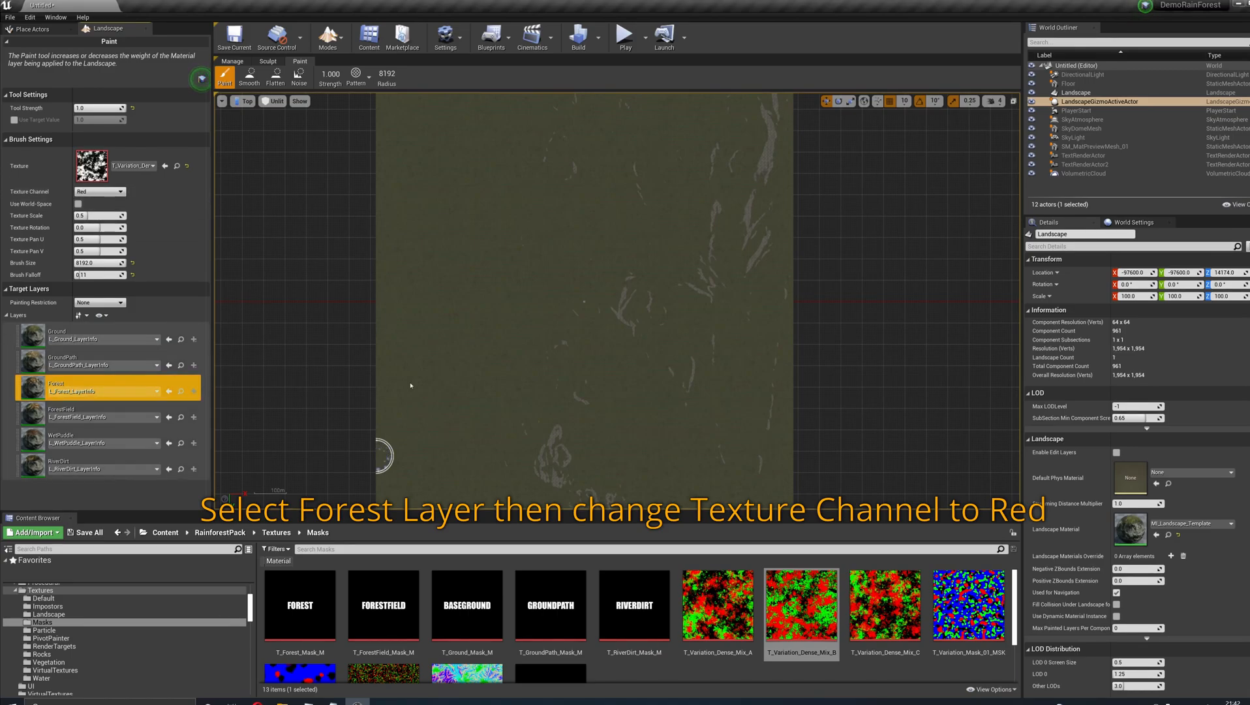
right_drag(493, 224, 496, 297)
click(98, 262)
text(14000)
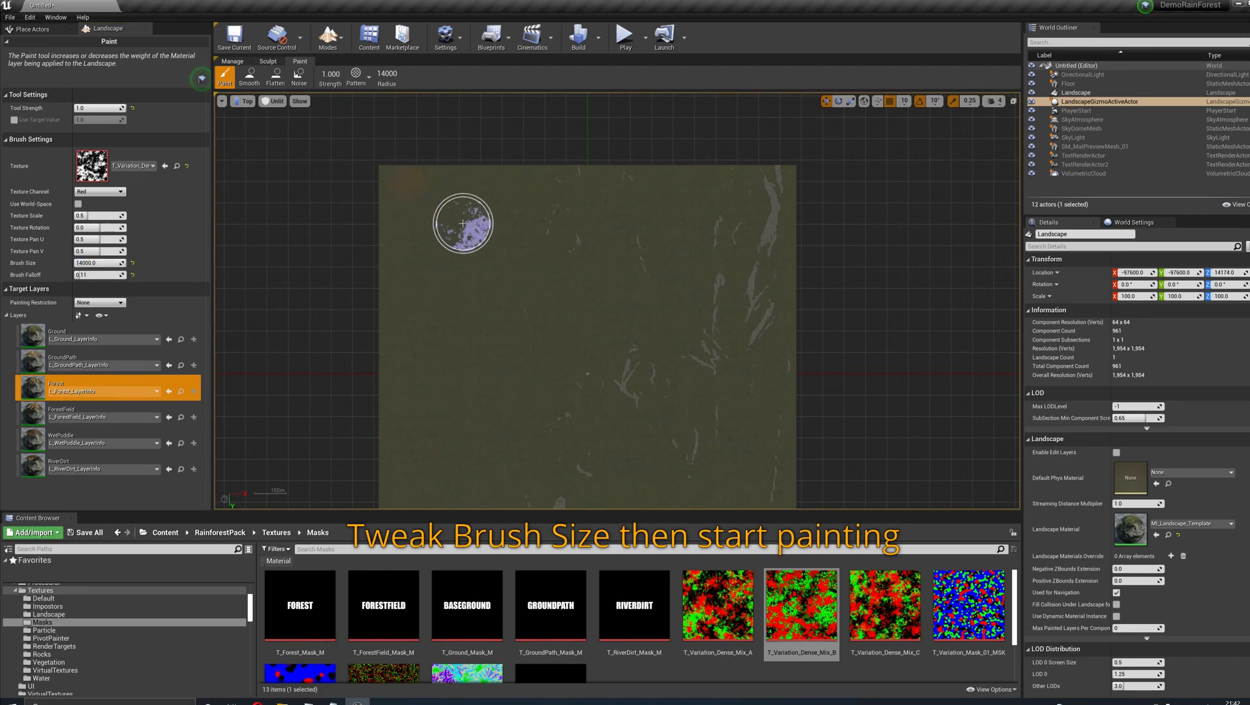
- Paint the Forest layer across the whole landscape with the pattern brush at tool strength 1.0
mouse_move(482, 185)
mouse_down()
mouse_move(513, 187)
mouse_move(446, 190)
mouse_move(603, 187)
mouse_move(767, 238)
mouse_move(670, 260)
mouse_move(422, 210)
mouse_move(494, 291)
mouse_move(649, 302)
mouse_move(775, 258)
mouse_move(723, 379)
mouse_move(571, 408)
mouse_move(388, 324)
mouse_move(516, 413)
mouse_move(779, 380)
mouse_move(706, 469)
mouse_move(377, 406)
mouse_move(382, 330)
mouse_up()
right_drag(540, 373, 477, 222)
mouse_move(321, 393)
mouse_down()
mouse_move(390, 357)
mouse_move(550, 402)
mouse_move(702, 388)
mouse_move(698, 222)
mouse_up()
mouse_move(579, 282)
right_down()
mouse_move(608, 388)
mouse_move(599, 328)
right_up()
scroll(599, 359, down, 2)
scroll(597, 340, up, 1)
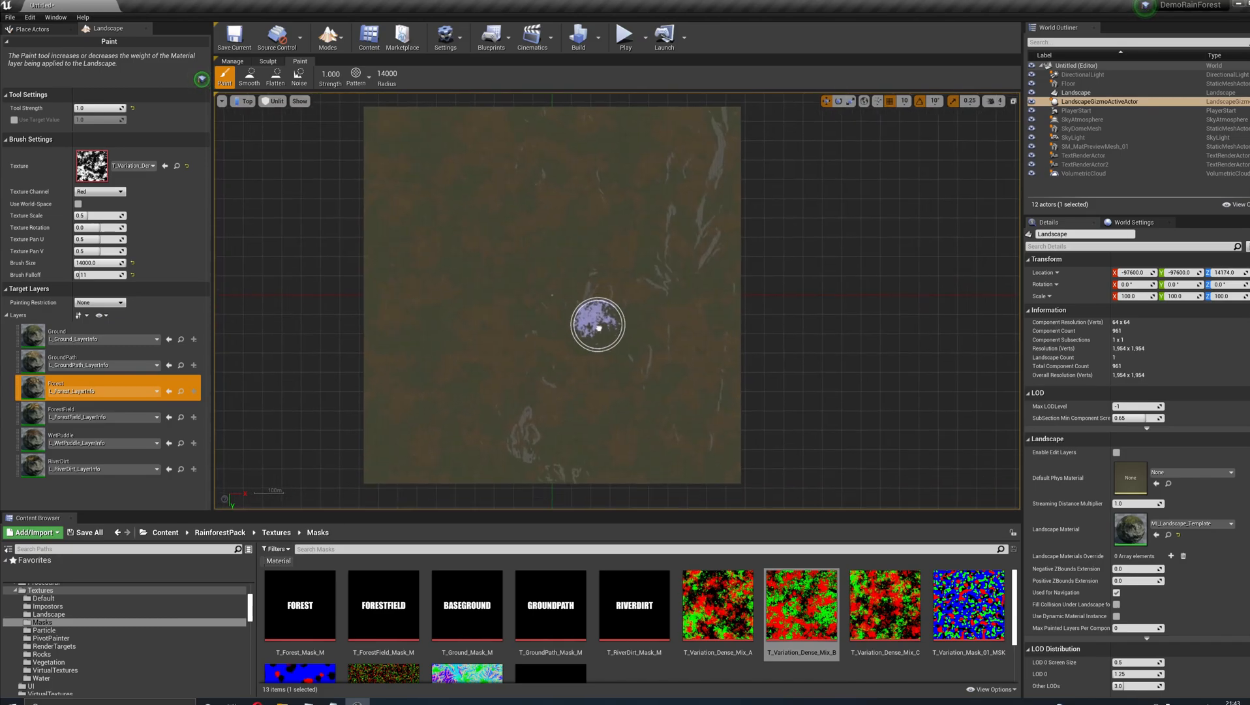
- Paint the ForestField layer across the landscape using the Green texture channel, and return the viewport to Perspective
click(29, 421)
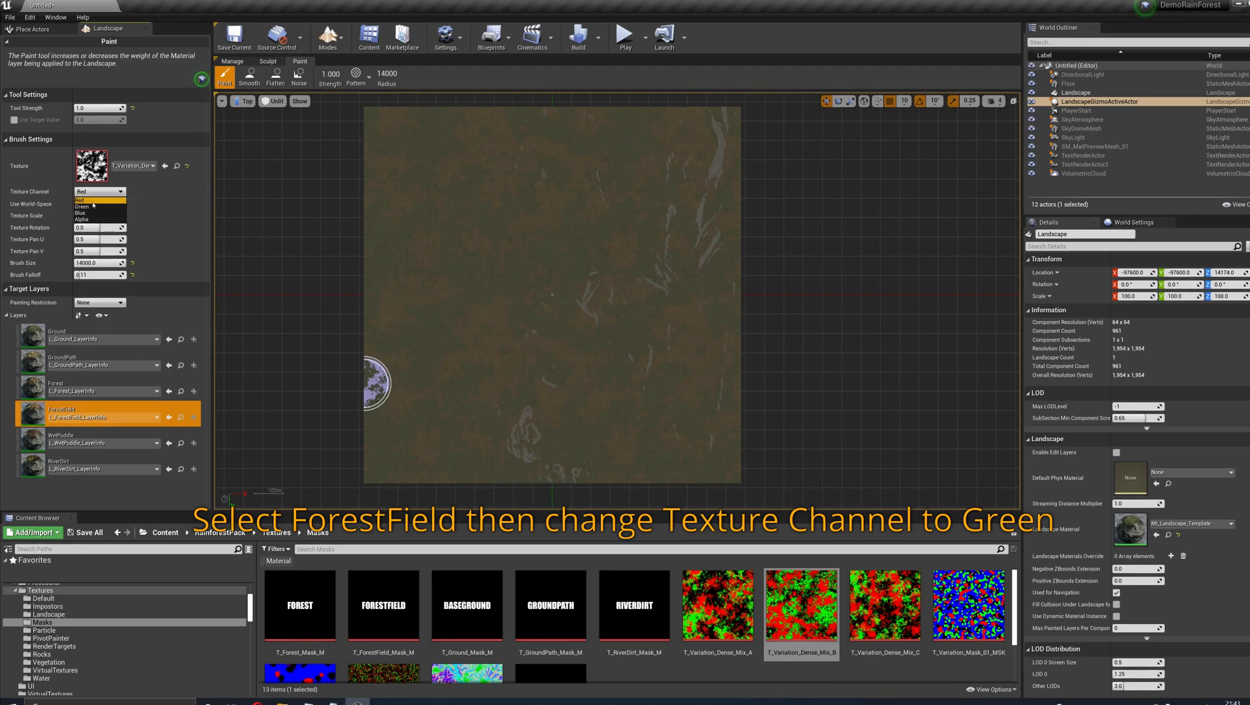
click(91, 207)
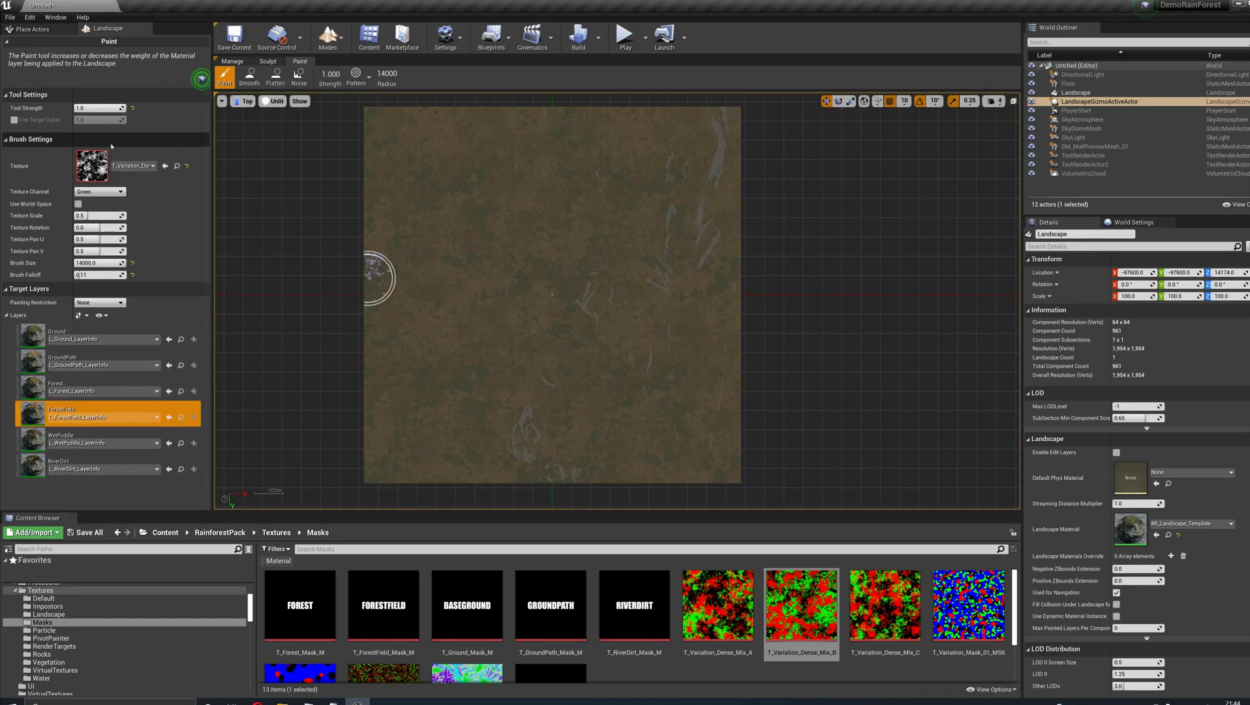
click(246, 101)
click(261, 113)
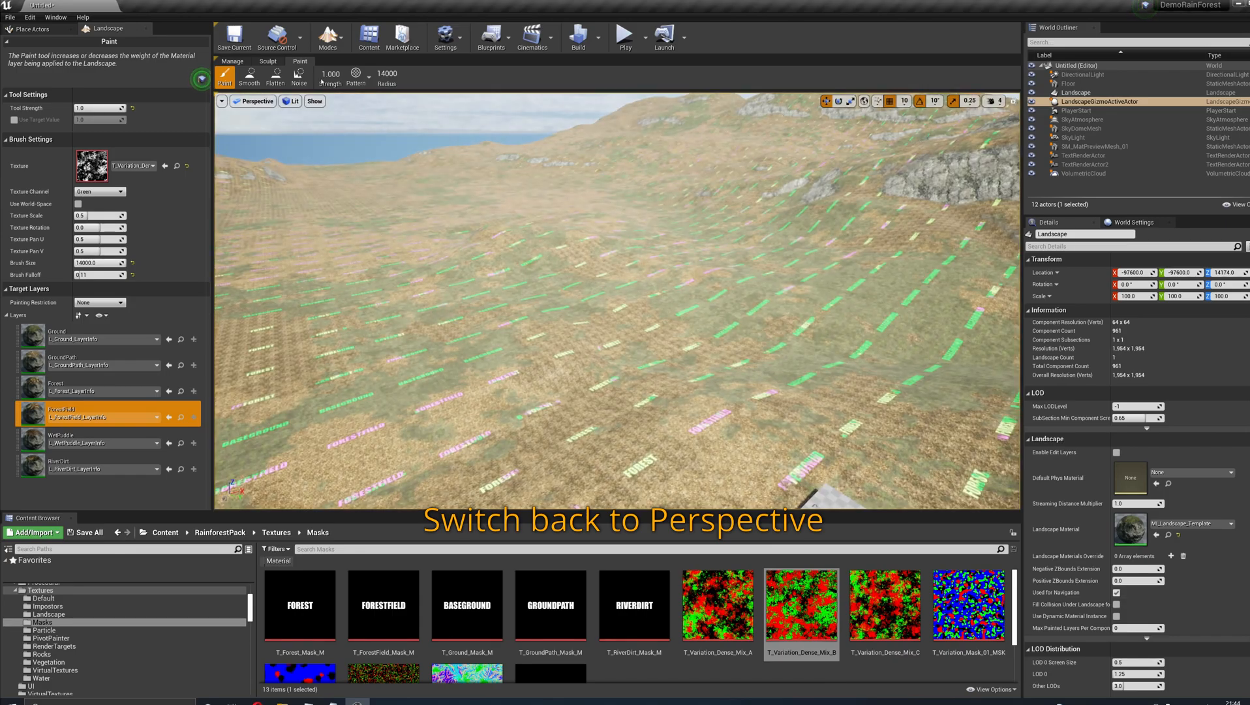
- Leave landscape editing and assign MI_Landscape_RainForest from the landscape material instances as the landscape material
click(327, 36)
click(349, 66)
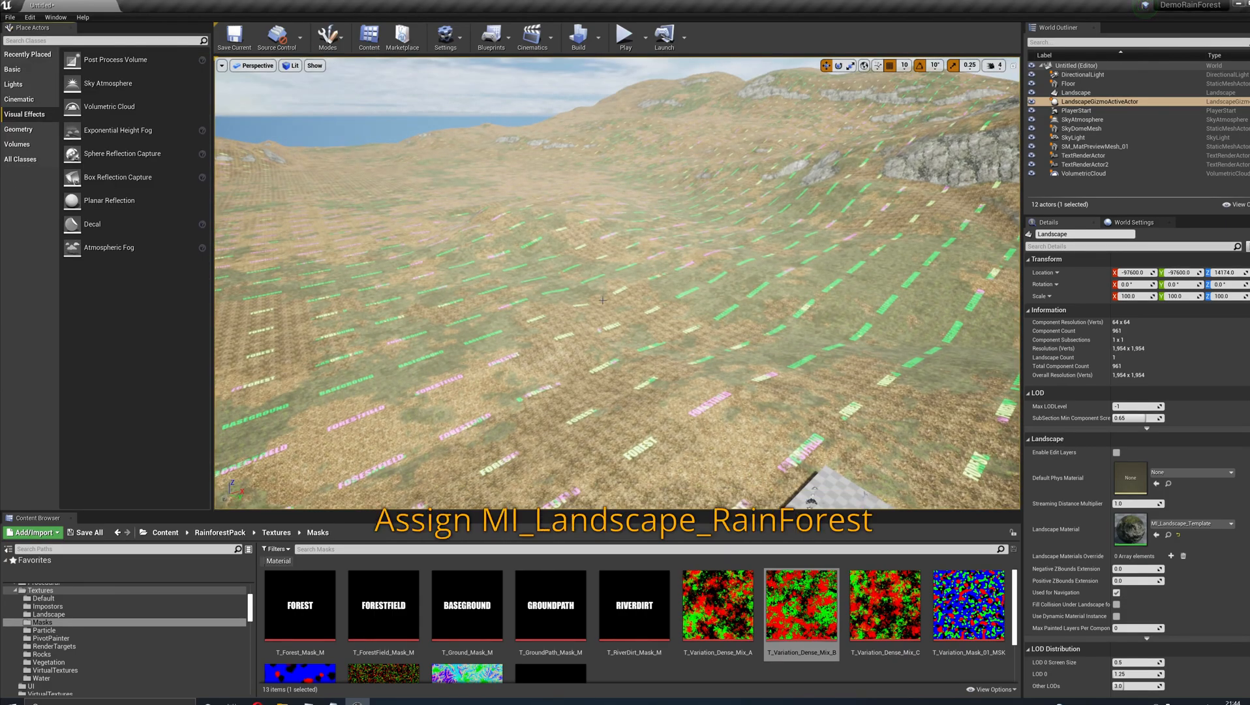
click(1168, 534)
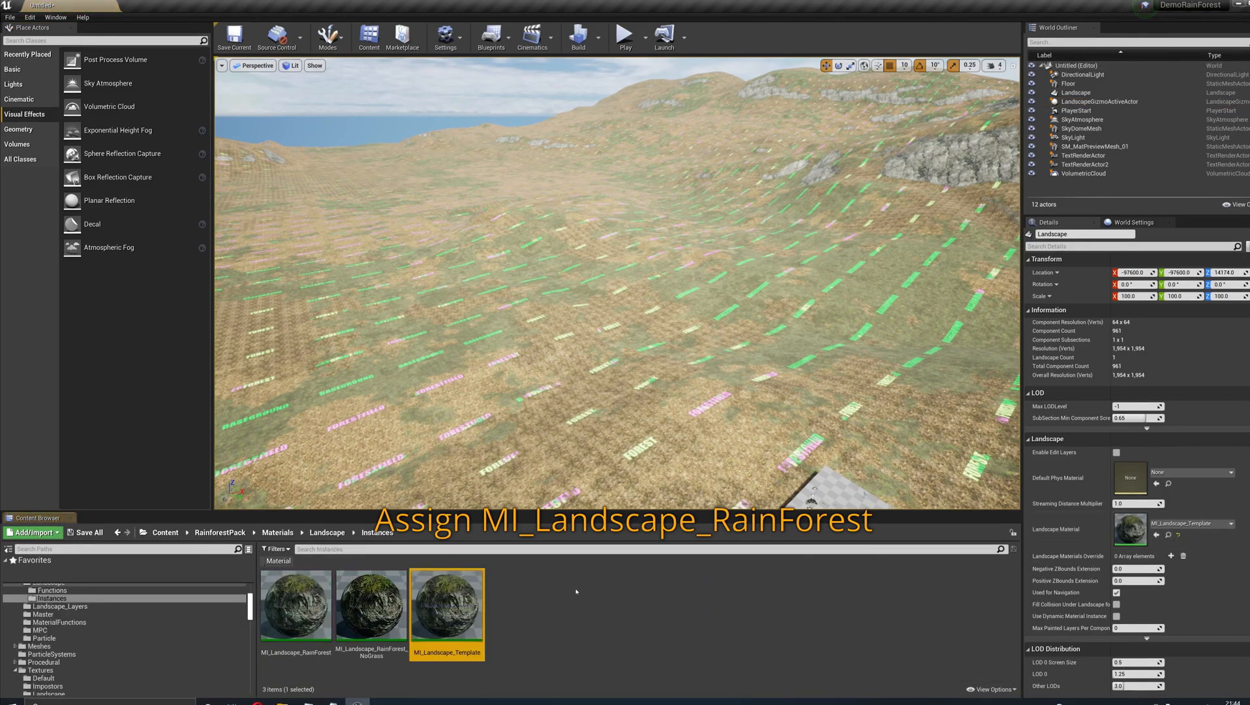
click(320, 619)
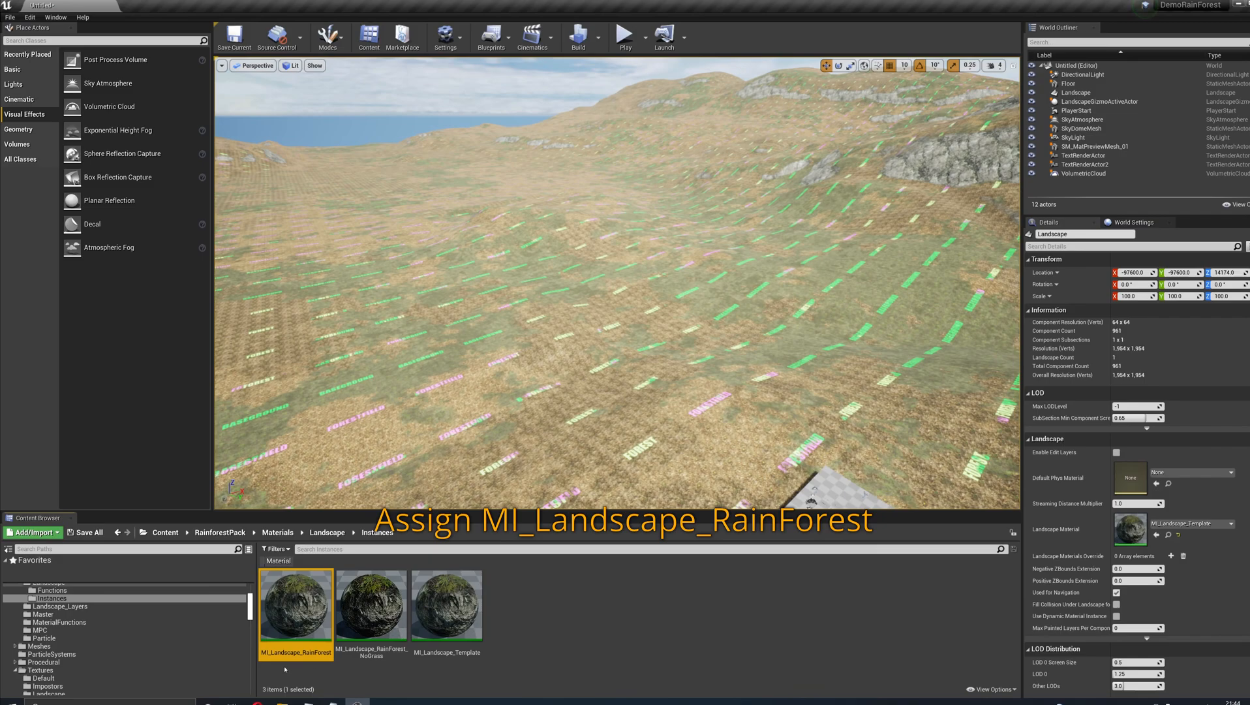
click(1158, 535)
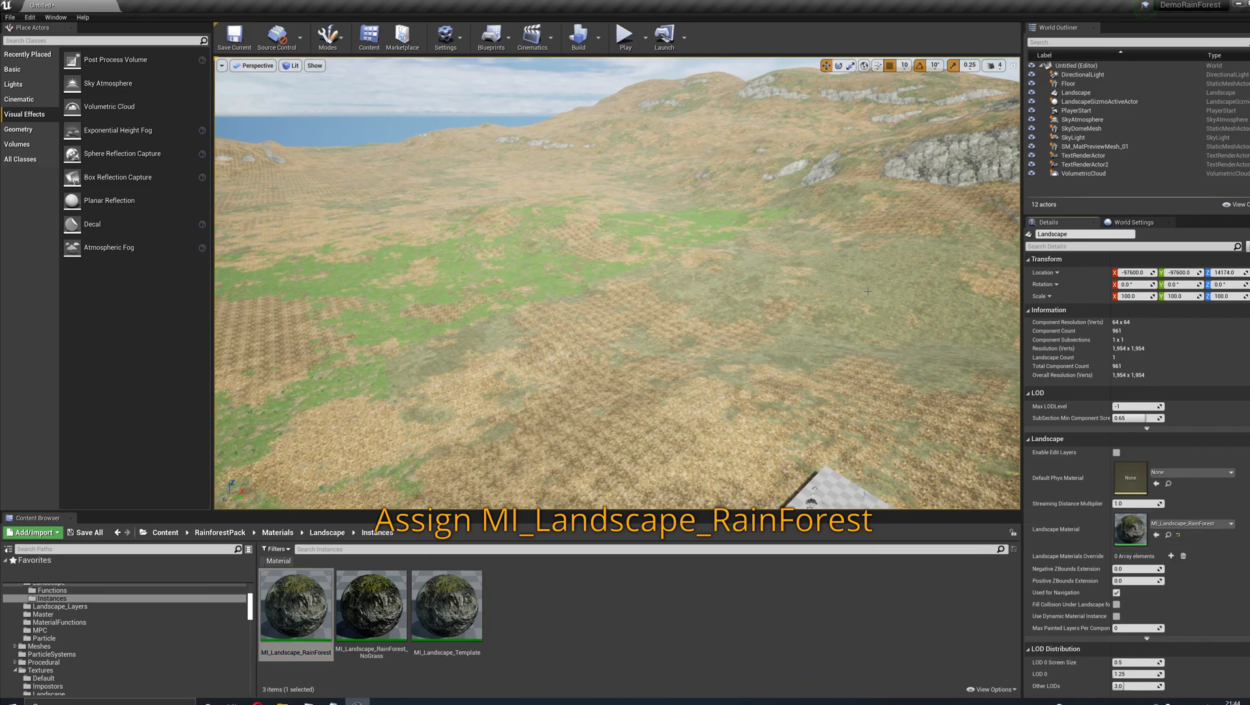
right_drag(868, 291, 841, 313)
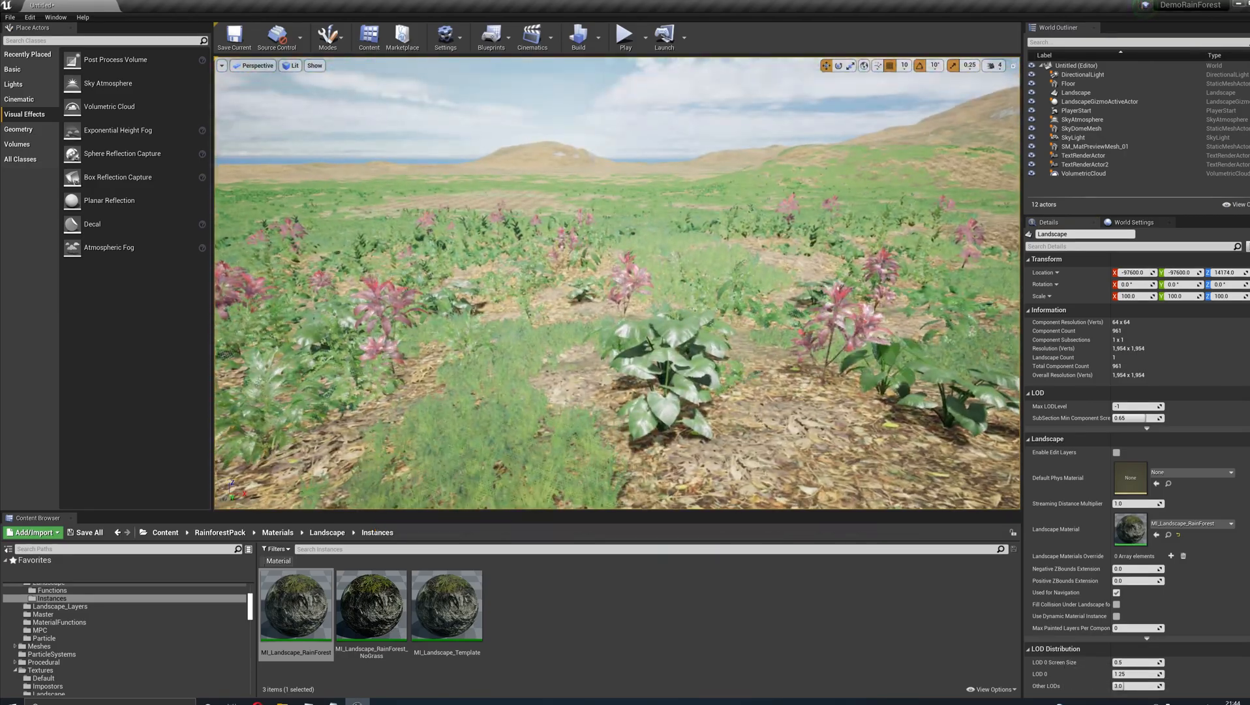
right_drag(617, 282, 685, 300)
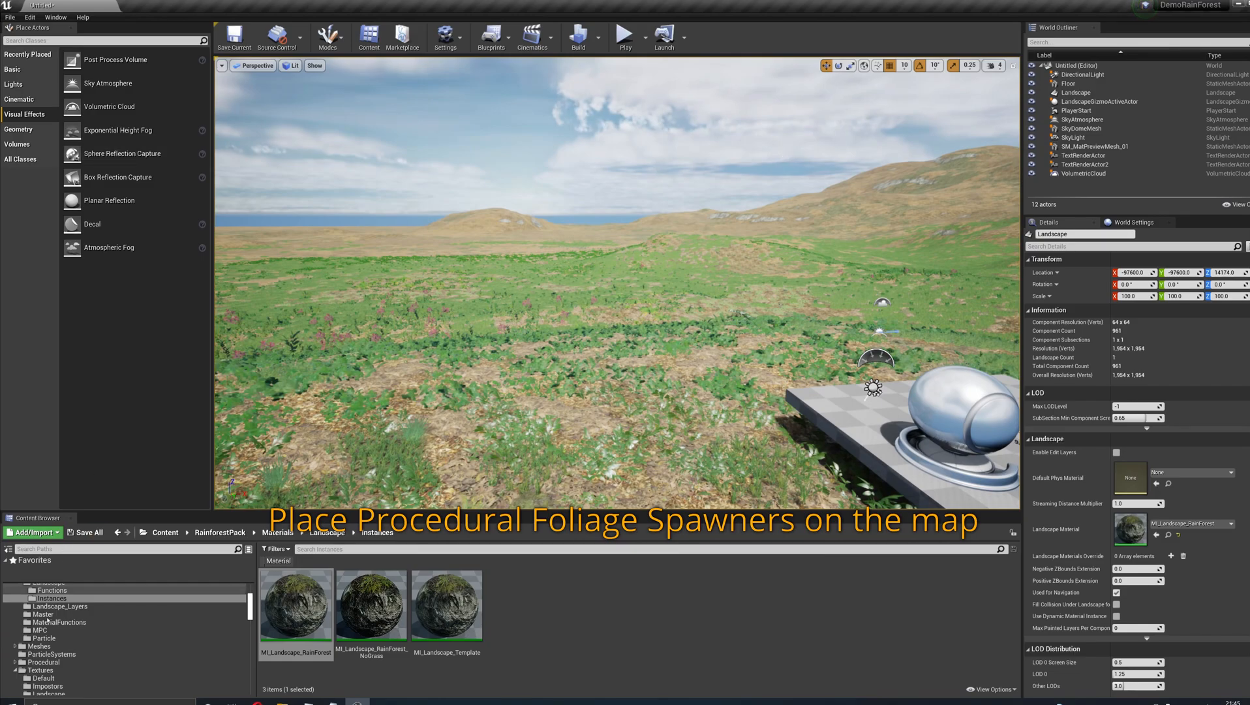
- Place PFS_LargeTrees, PFS_MediumTrees, PFS_Reeds and PFS_Rocks_Plants from the Procedural folder in the level at location 0, 0, 0 with scale 1000
click(39, 669)
click(44, 662)
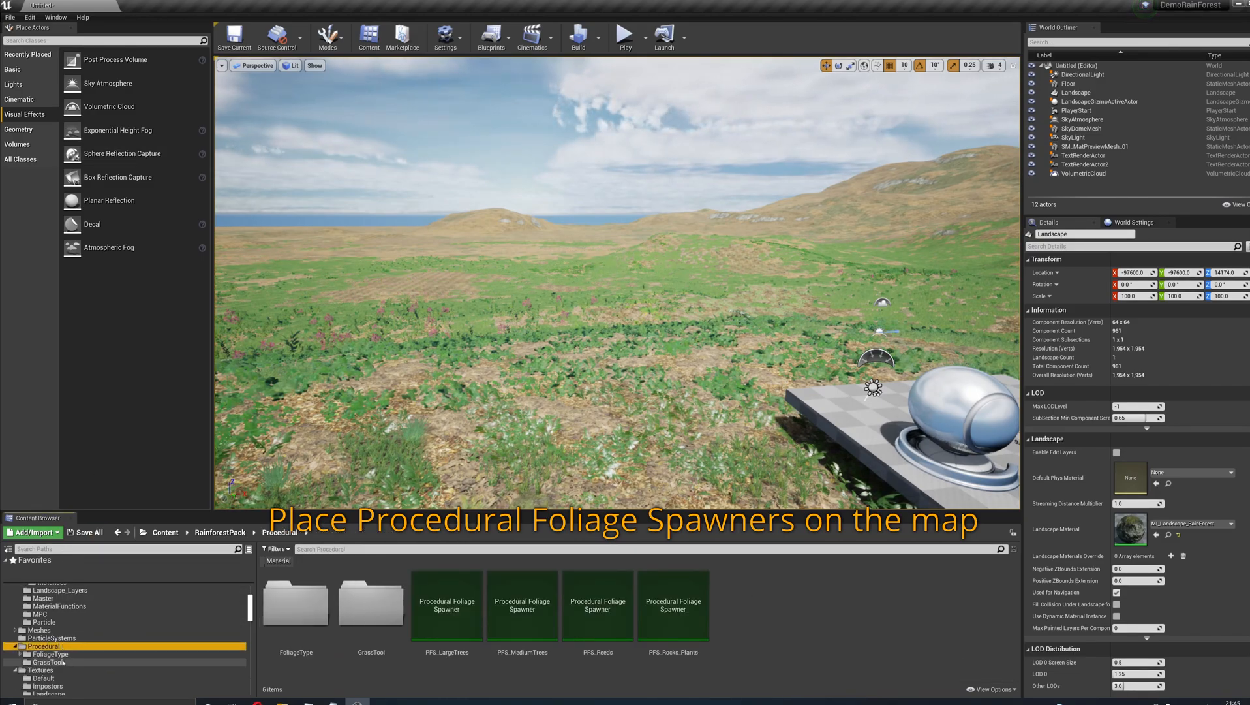
click(443, 621)
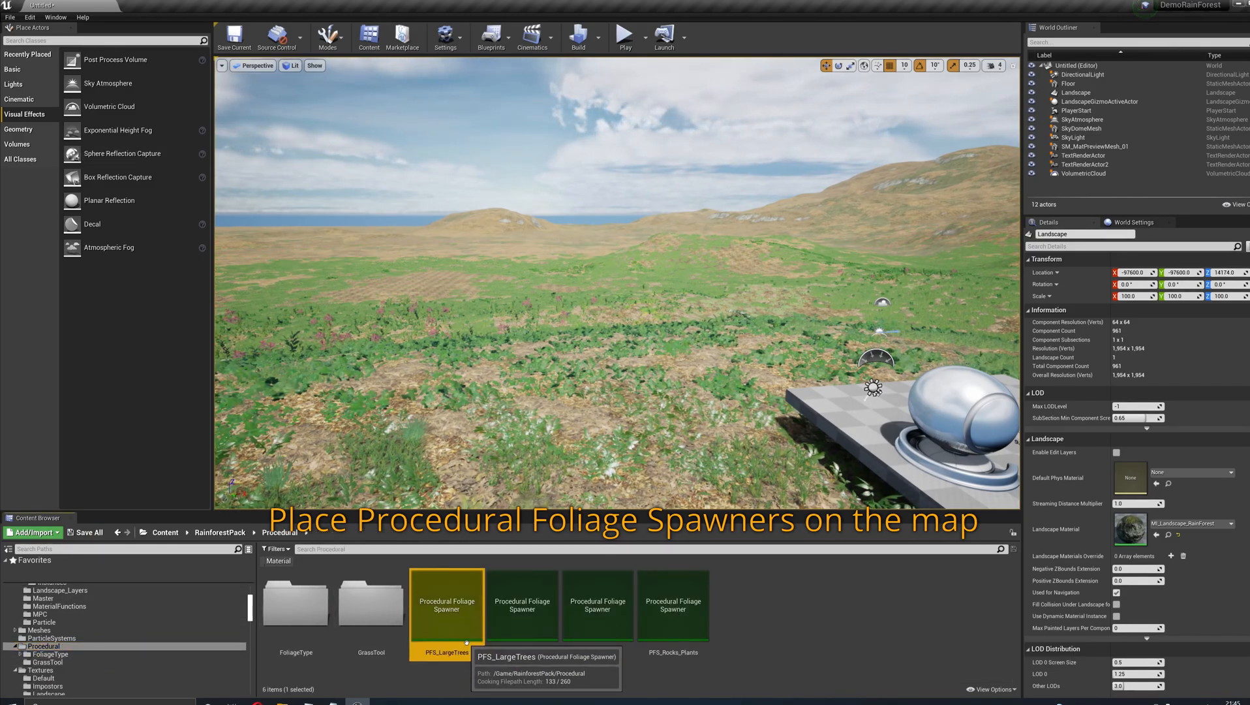
ctrl+click(525, 651)
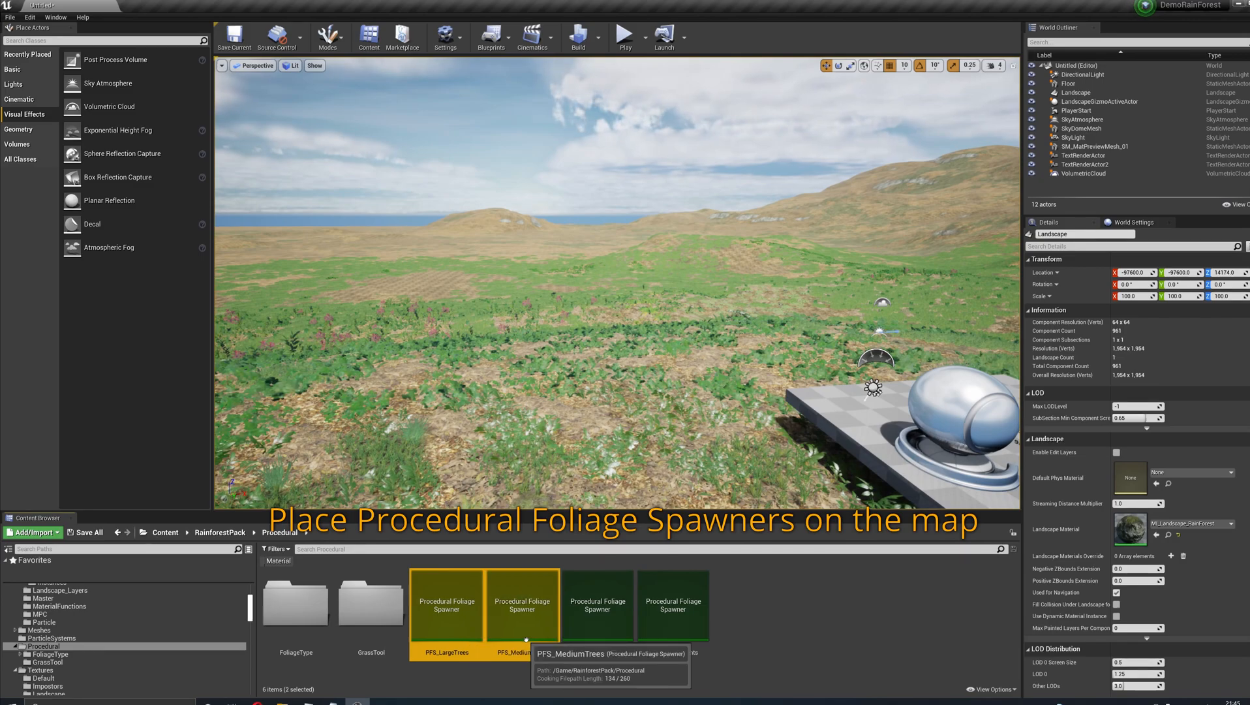
ctrl+click(597, 623)
ctrl+click(682, 602)
drag(681, 602, 641, 319)
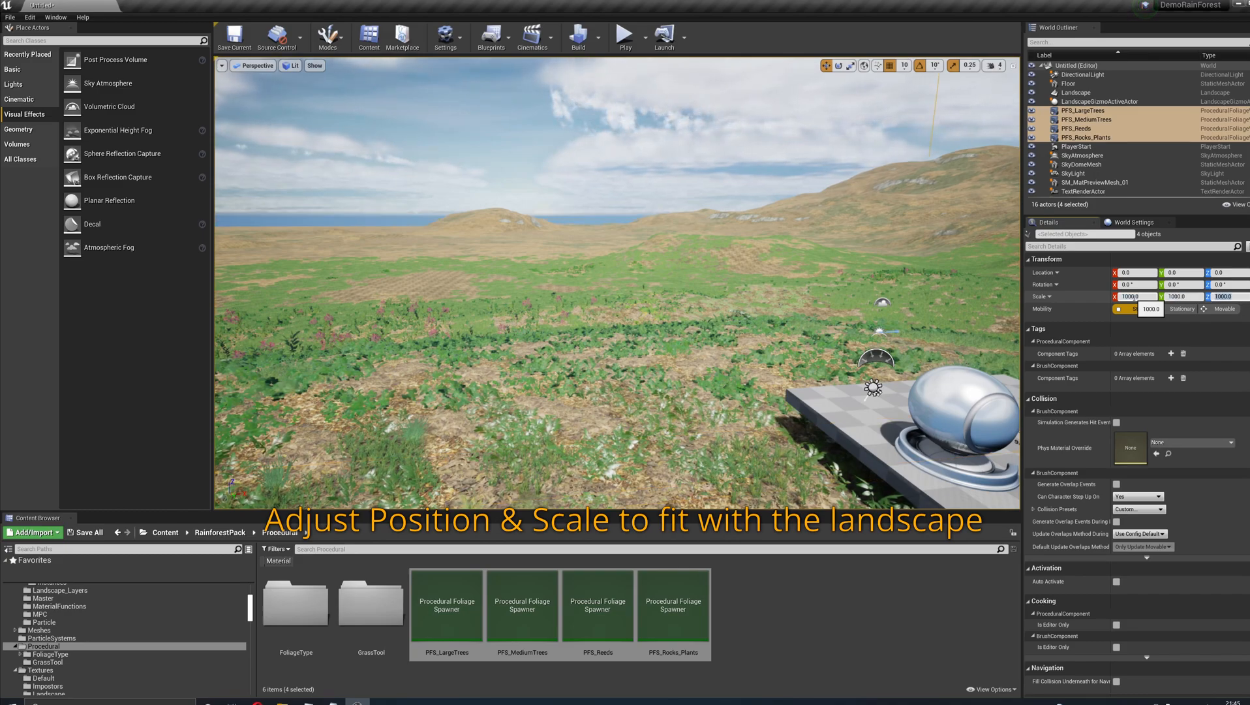
- Resimulate the PFS_LargeTrees procedural foliage volume to populate the landscape with large trees
key(s)
right_drag(717, 286, 900, 325)
click(1083, 110)
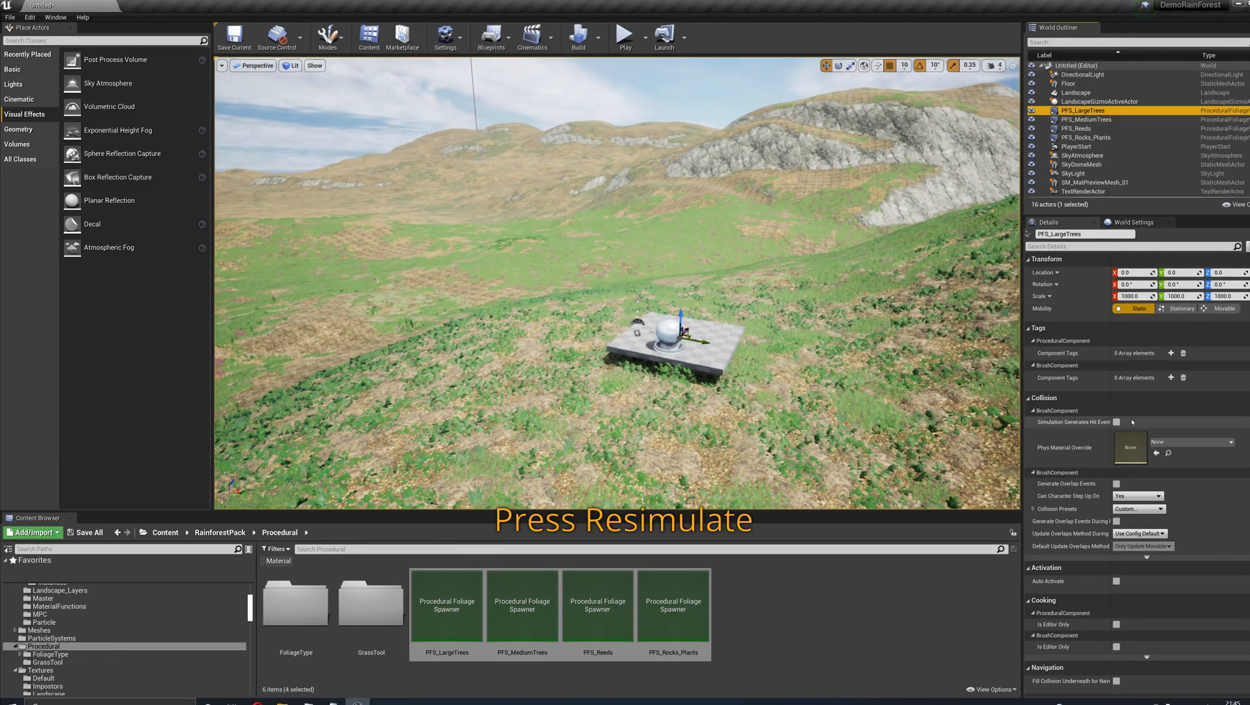
scroll(1174, 532, down, 10)
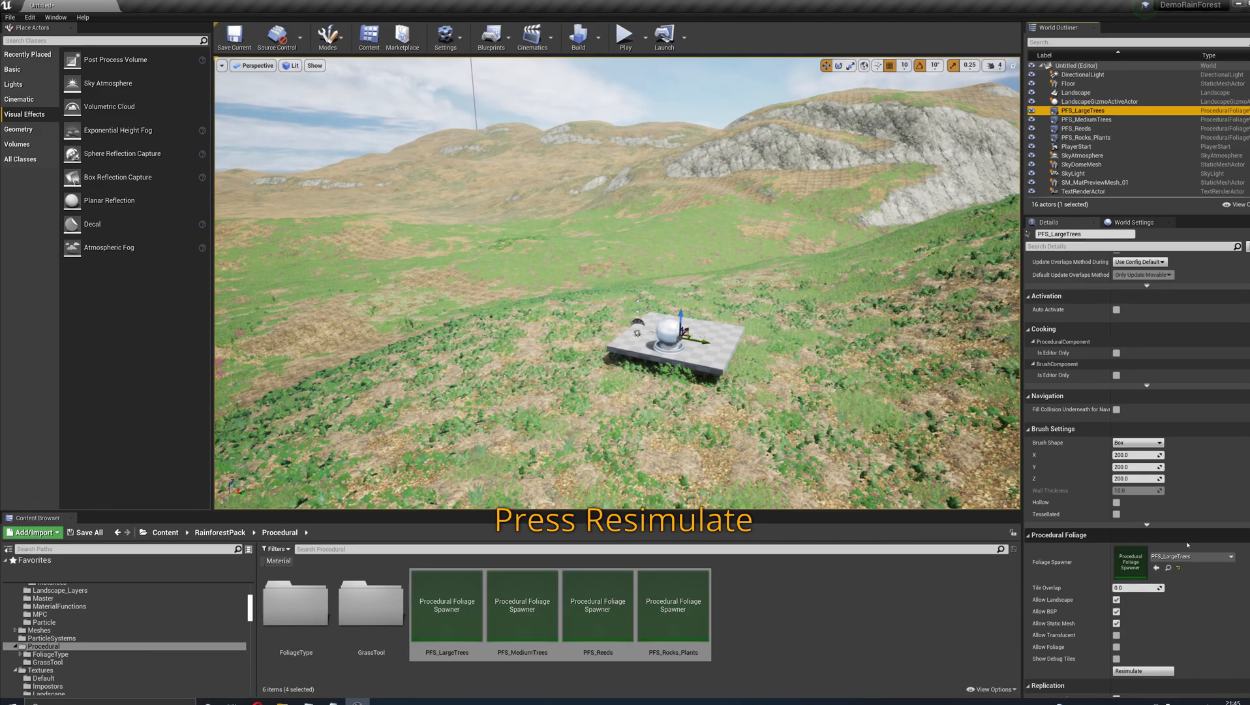
scroll(1187, 545, down, 1)
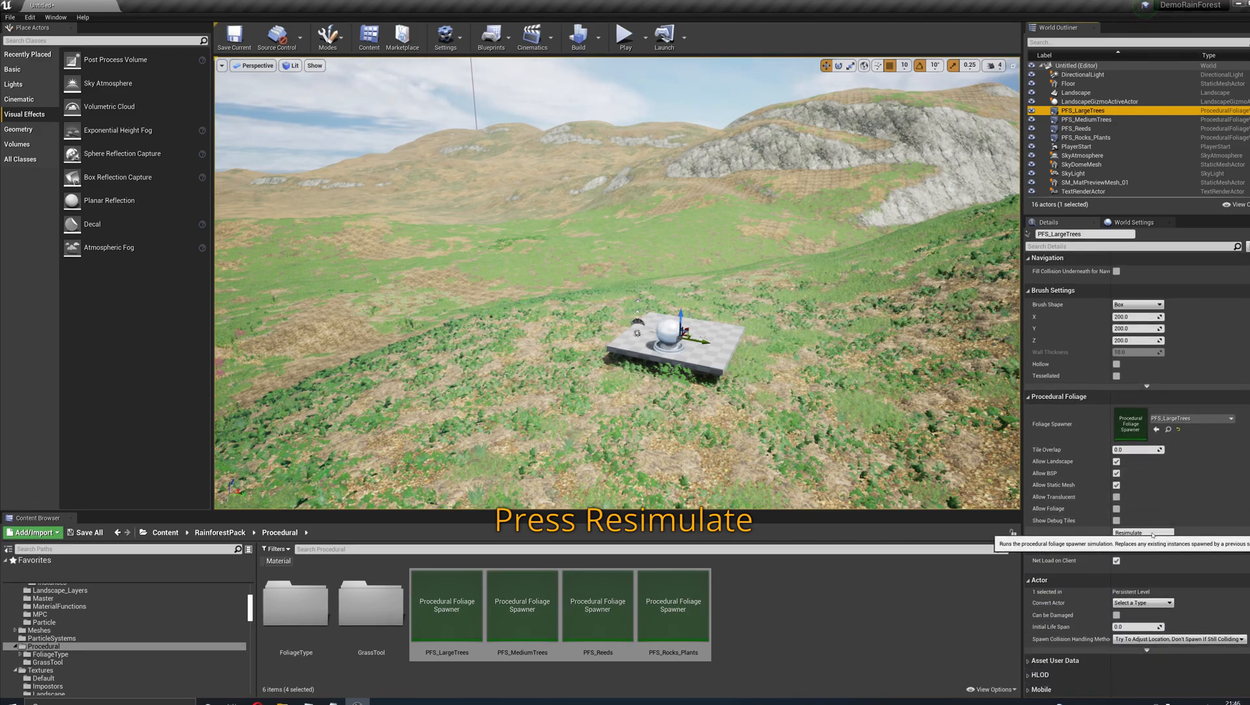
click(1153, 533)
right_drag(849, 365, 444, 320)
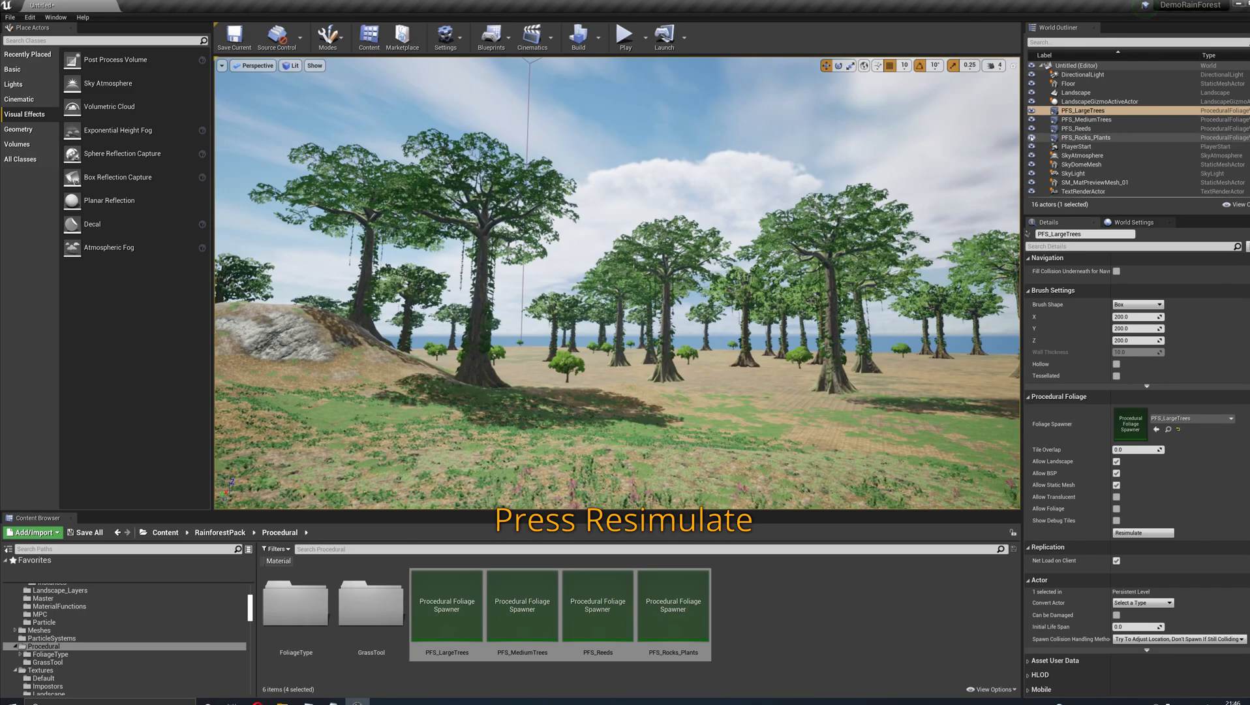
- Resimulate the PFS_MediumTrees and PFS_Reeds procedural foliage volumes one after the other
click(1083, 120)
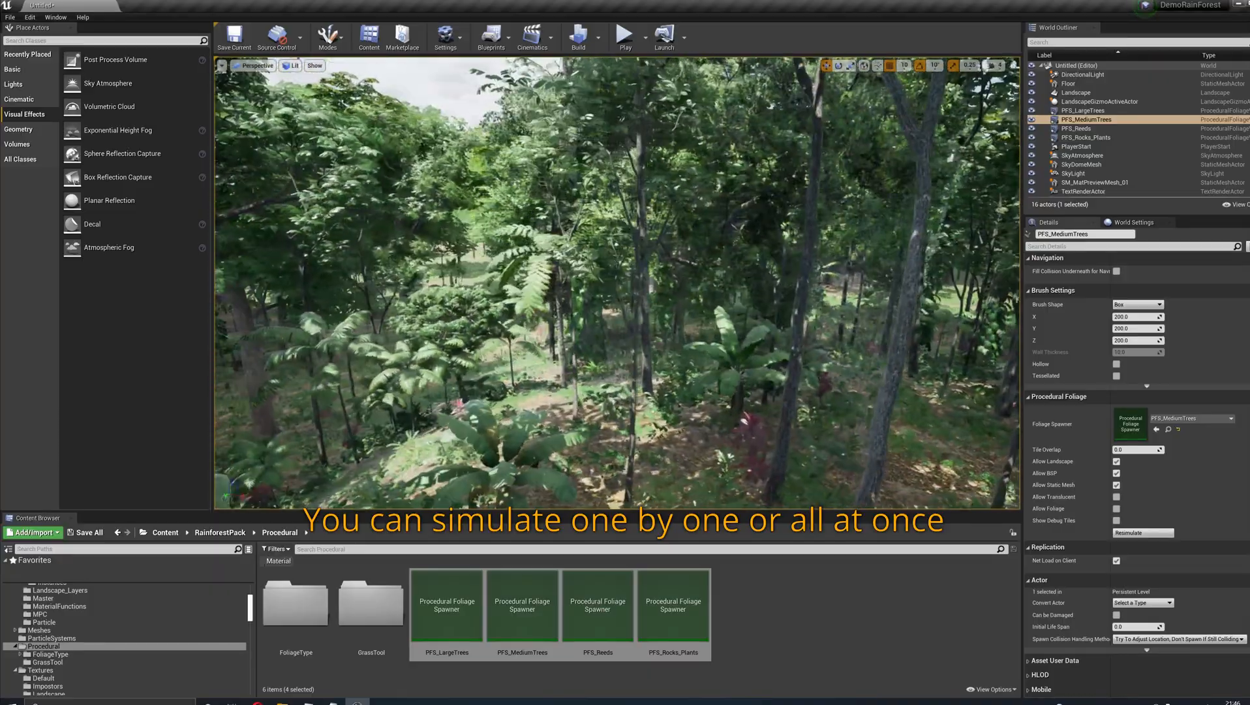
right_drag(617, 283, 548, 271)
click(1076, 128)
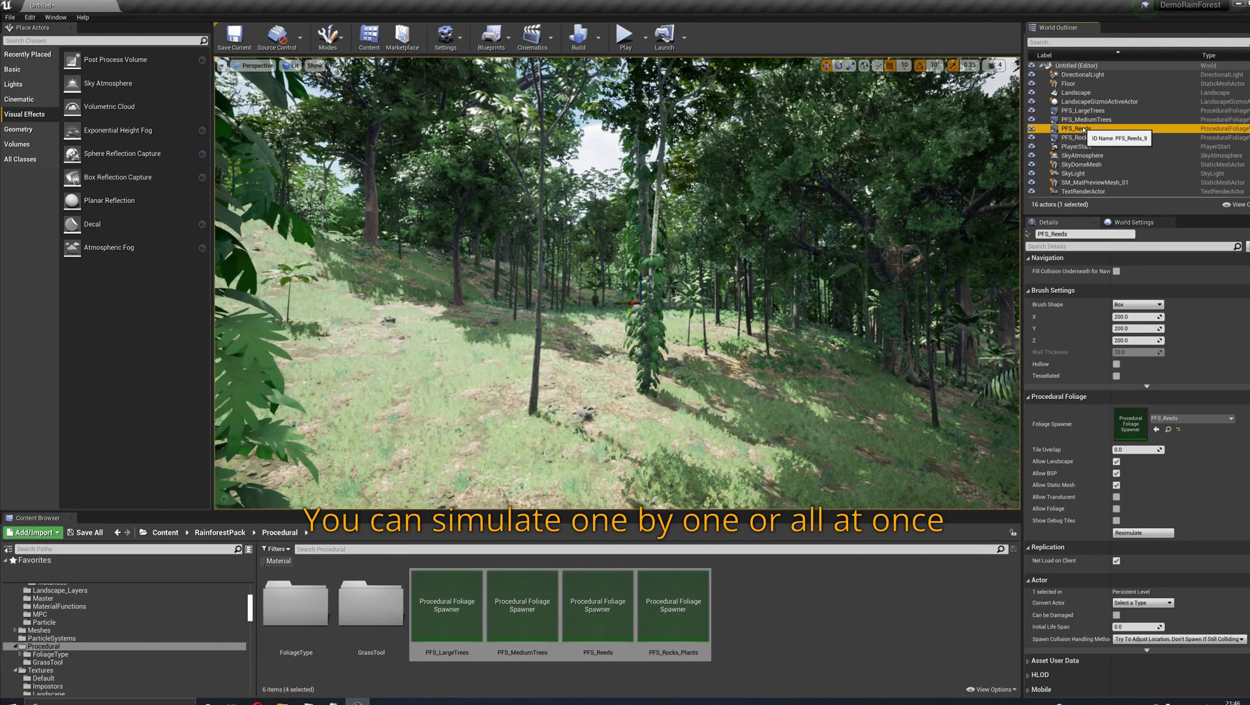
right_drag(783, 274, 874, 316)
right_drag(816, 392, 597, 352)
click(1144, 533)
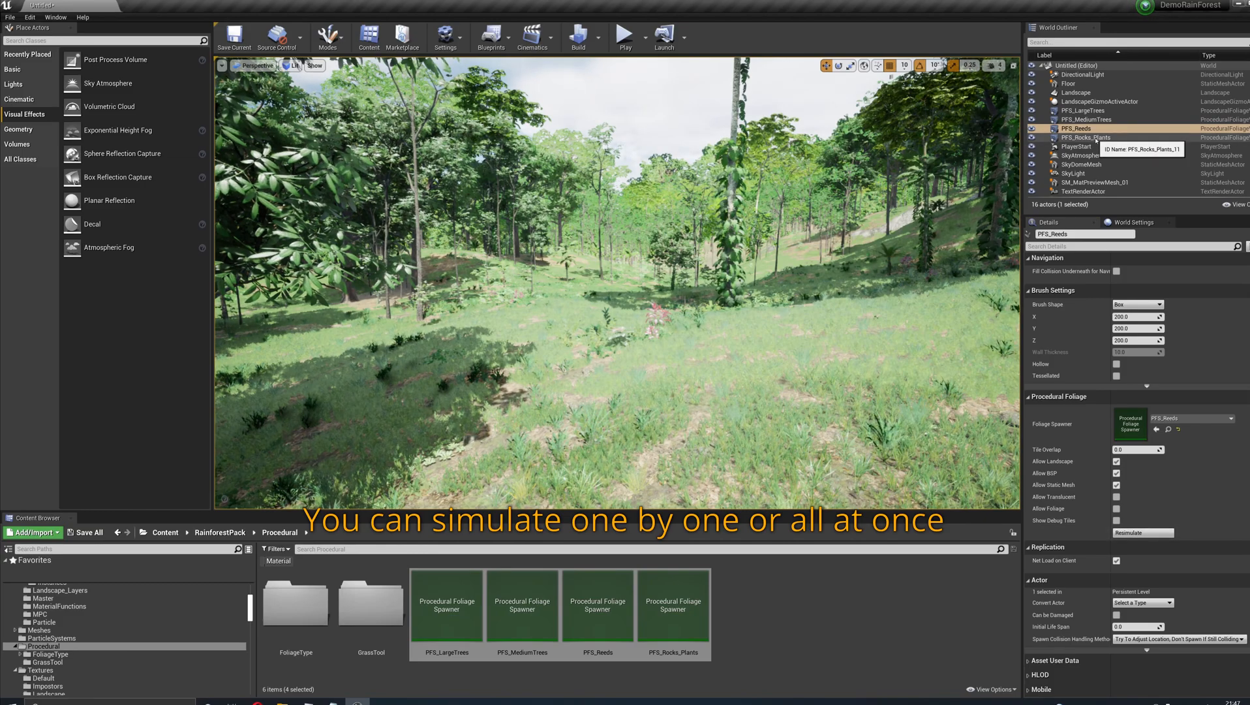
- Resimulate the PFS_Rocks_Plants procedural foliage volume and move the camera in among the trees
click(1096, 138)
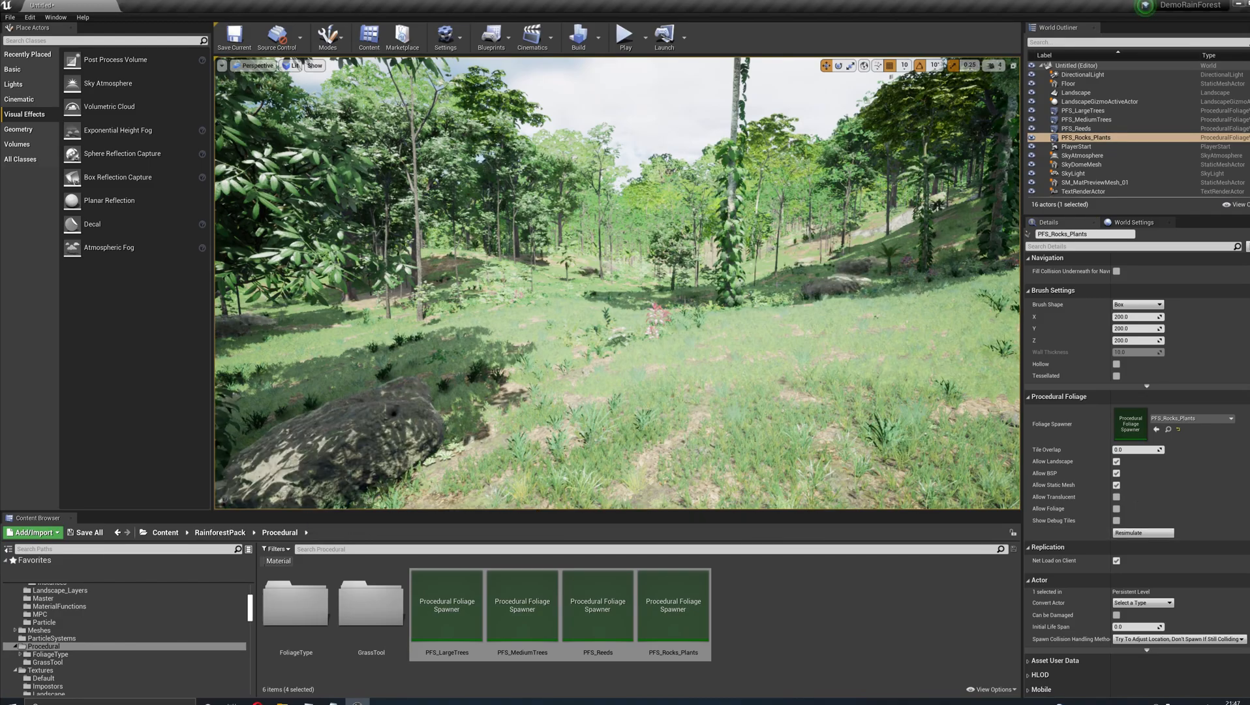
right_drag(737, 348, 1005, 349)
right_drag(737, 348, 897, 351)
key(w)
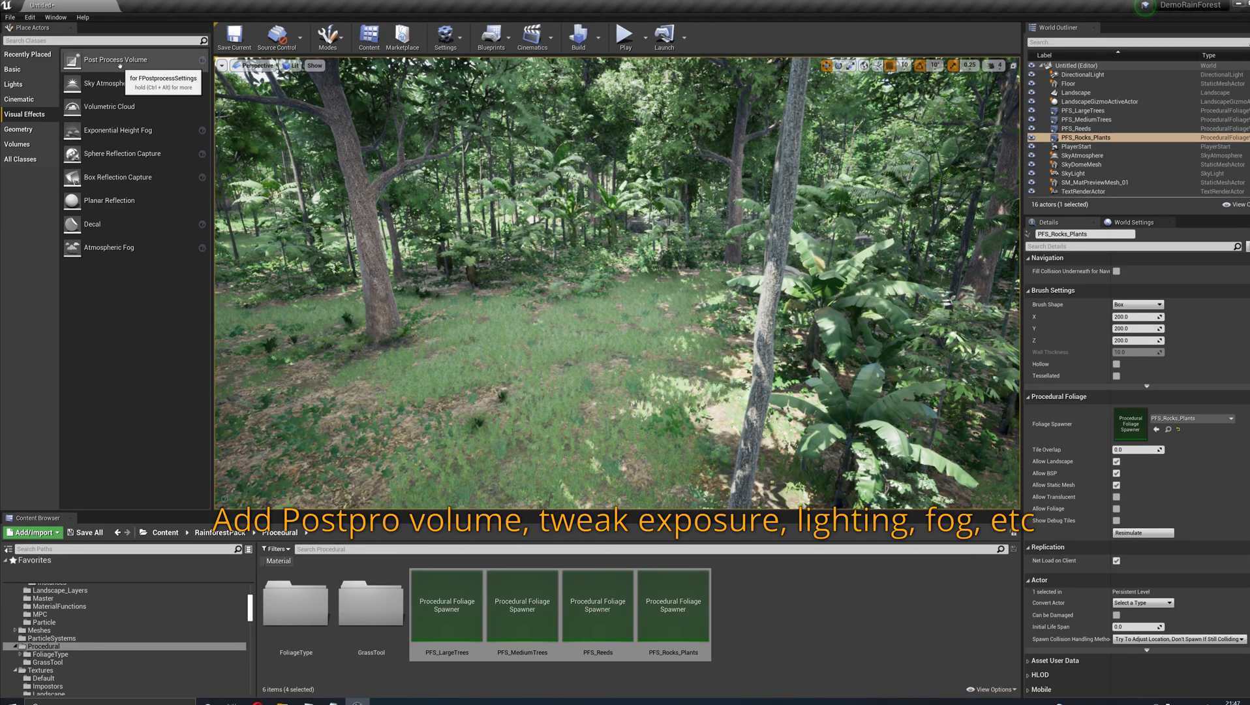
- Place a Post Process Volume in the forest and enable Infinite Extent (Unbound) for it
drag(108, 59, 547, 324)
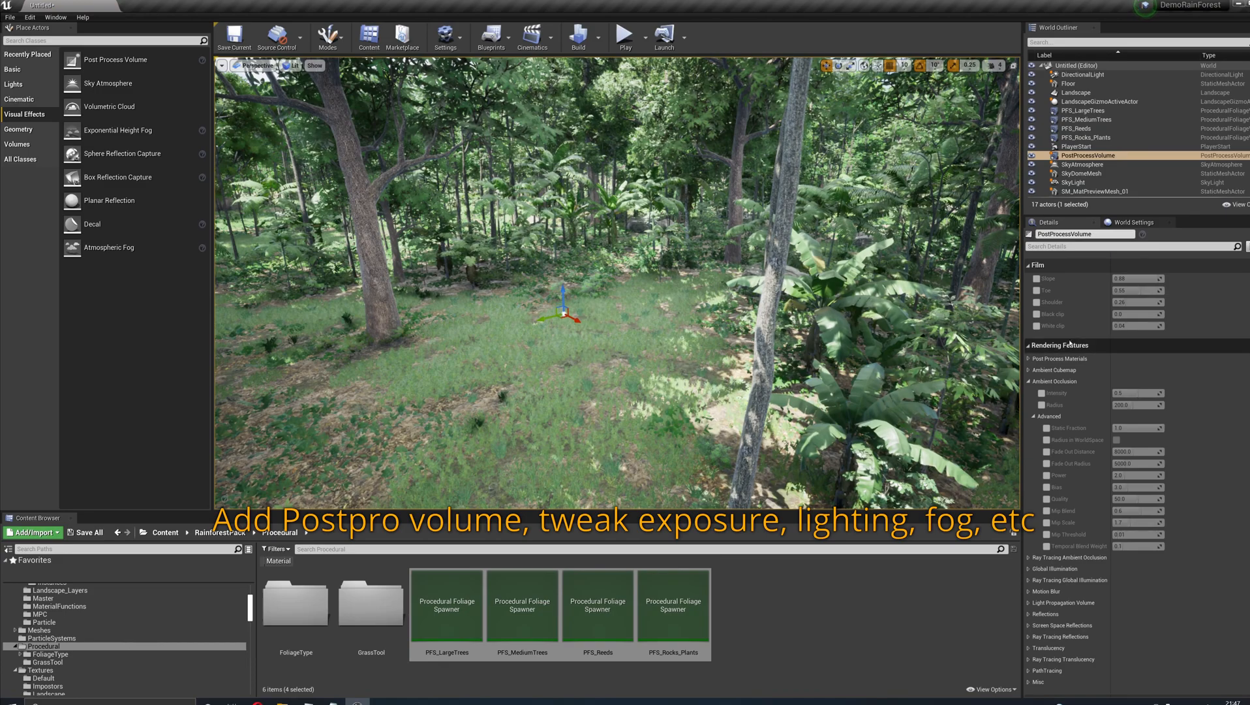
scroll(1110, 457, down, 5)
scroll(1142, 563, down, 1)
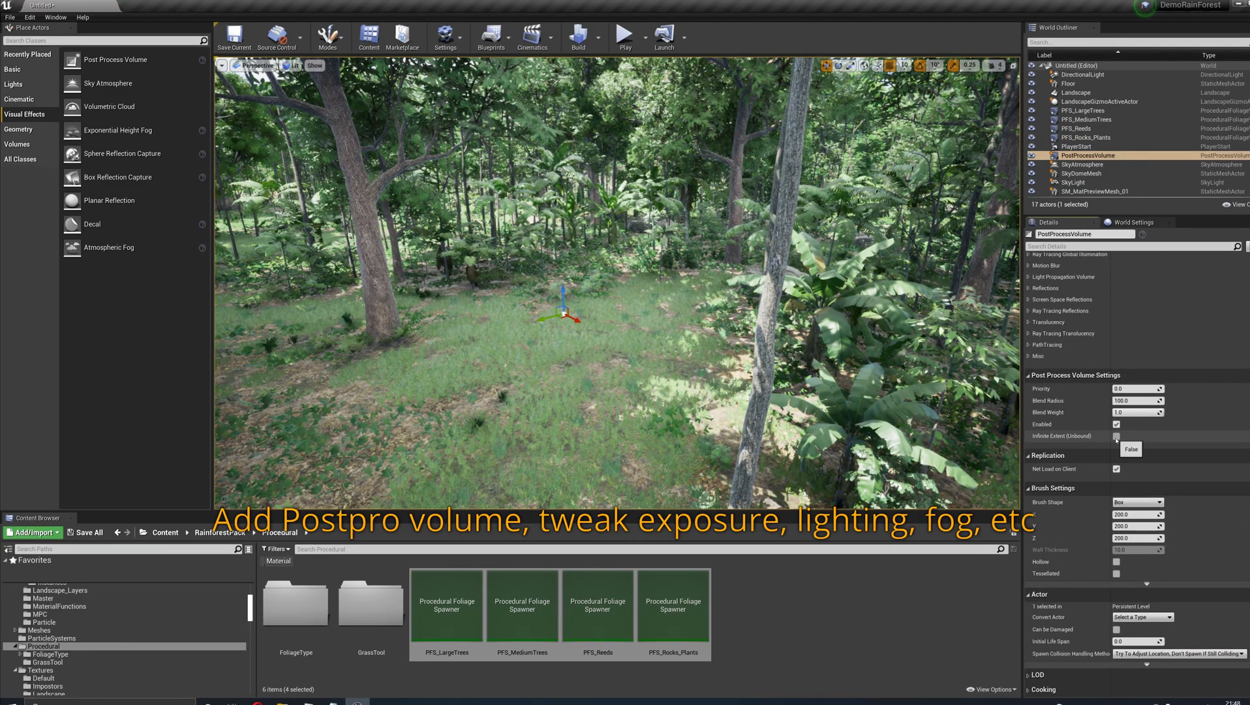
scroll(1131, 526, up, 10)
scroll(1132, 530, up, 7)
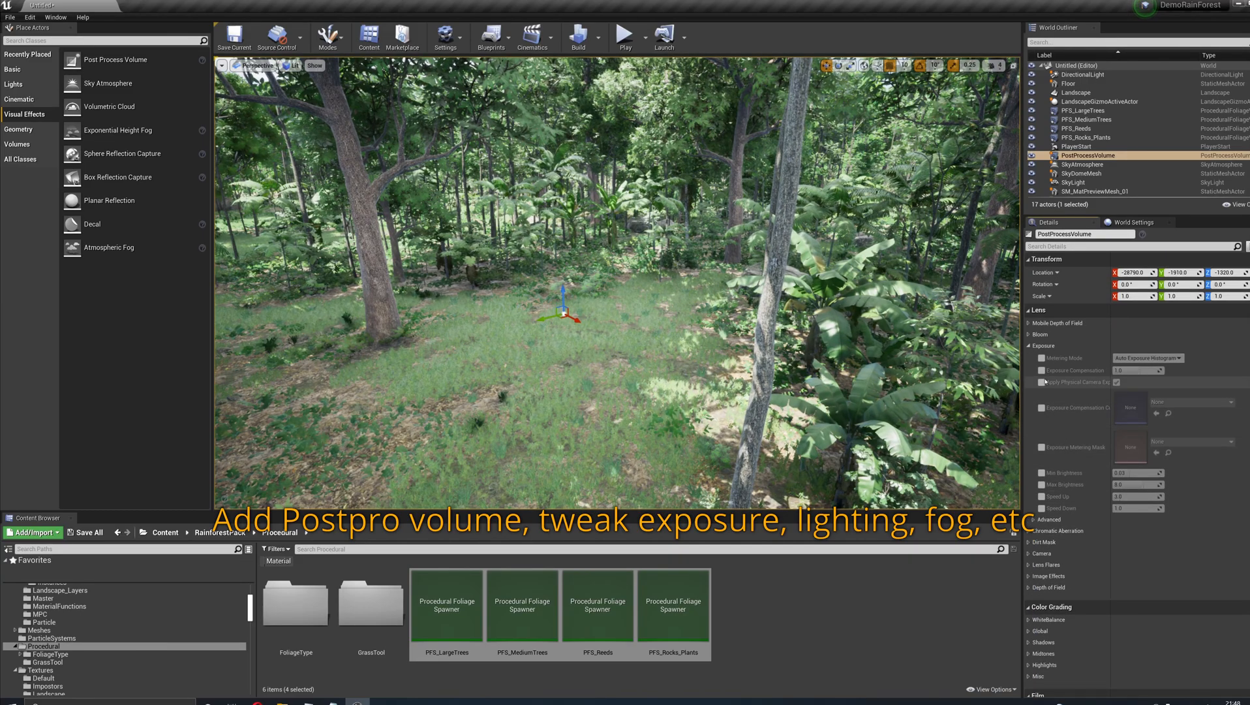
- Override the Post Process Volume's exposure limits, setting both Min Brightness and Max Brightness to 1.0
click(1041, 473)
click(1041, 484)
click(1137, 473)
text(1)
click(1147, 484)
text(1)
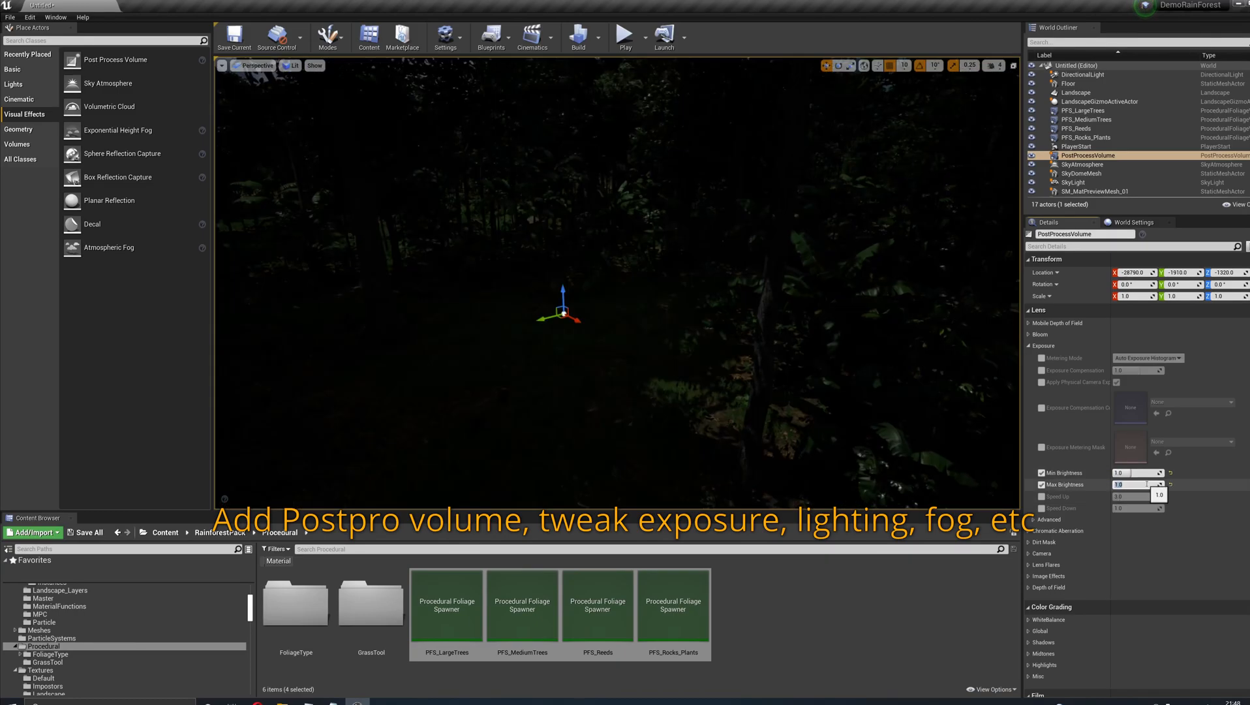
- Reset the DirectionalLight's intensity to its default of 10 lux
click(1083, 75)
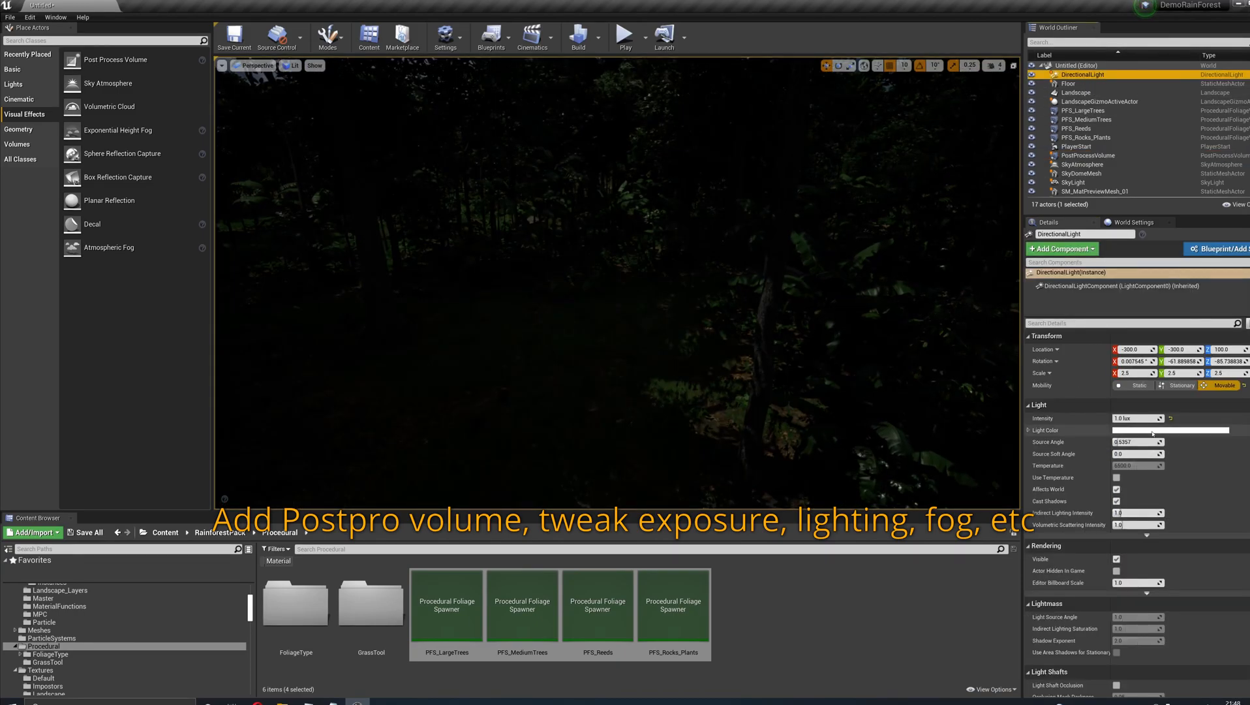
click(1169, 418)
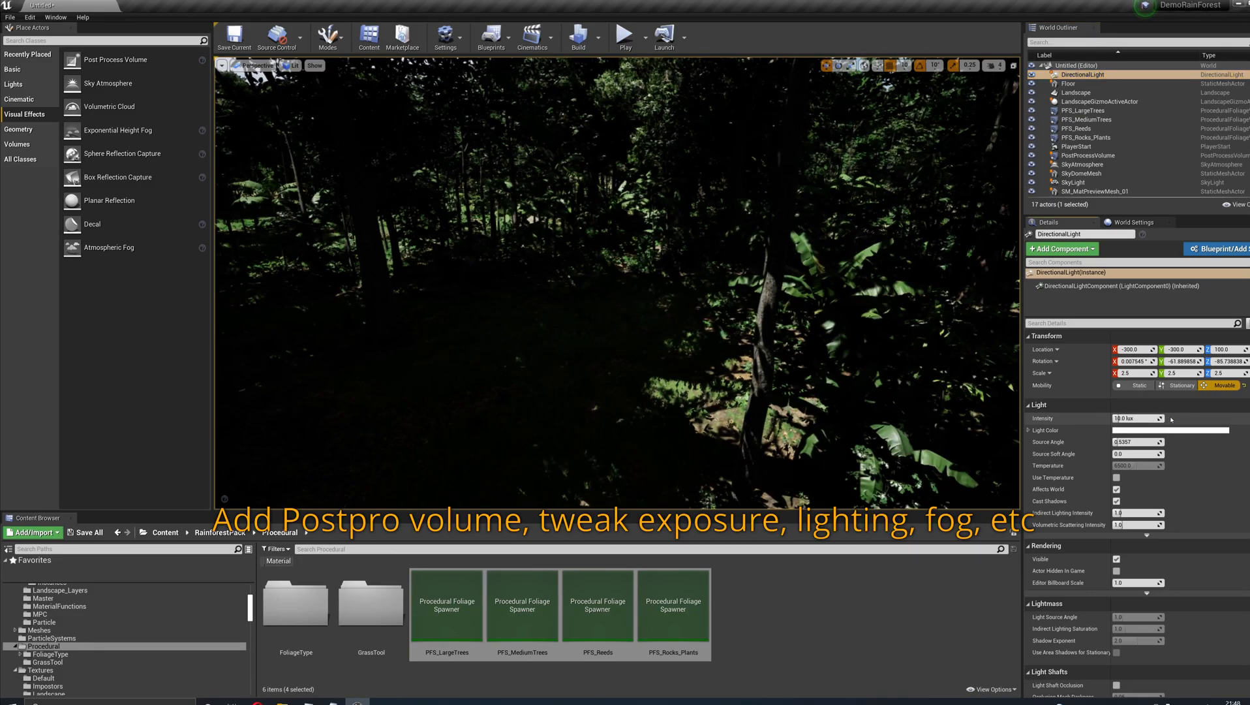
right_drag(617, 283, 822, 277)
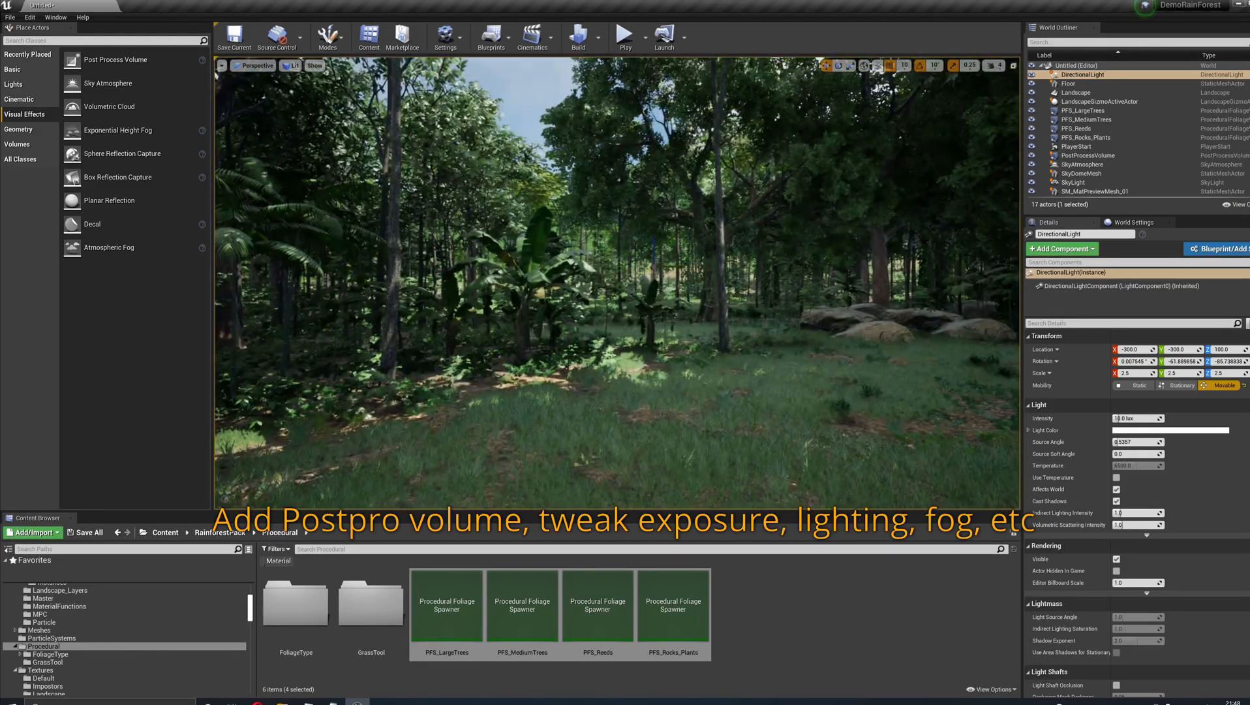
right_drag(617, 283, 619, 276)
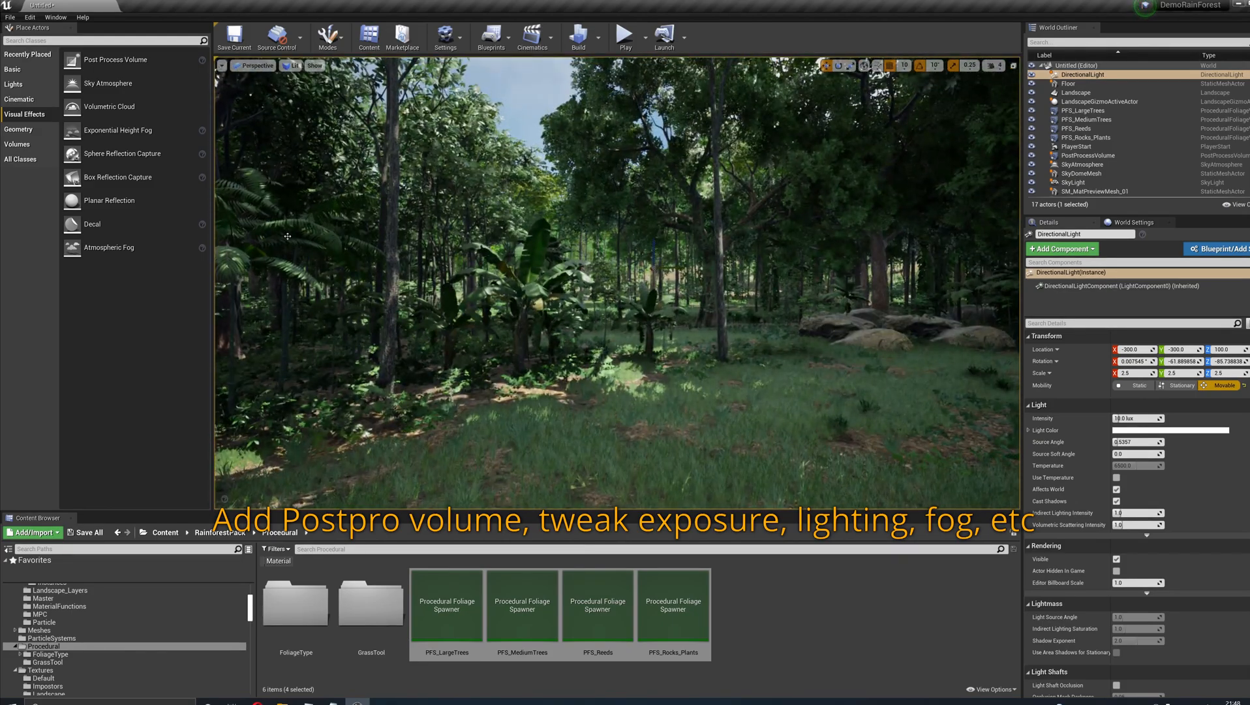
- Add an Exponential Height Fog to the forest, enable Volumetric Fog and set its Scattering Distribution to 0.5
scroll(65, 591, up, 5)
click(64, 590)
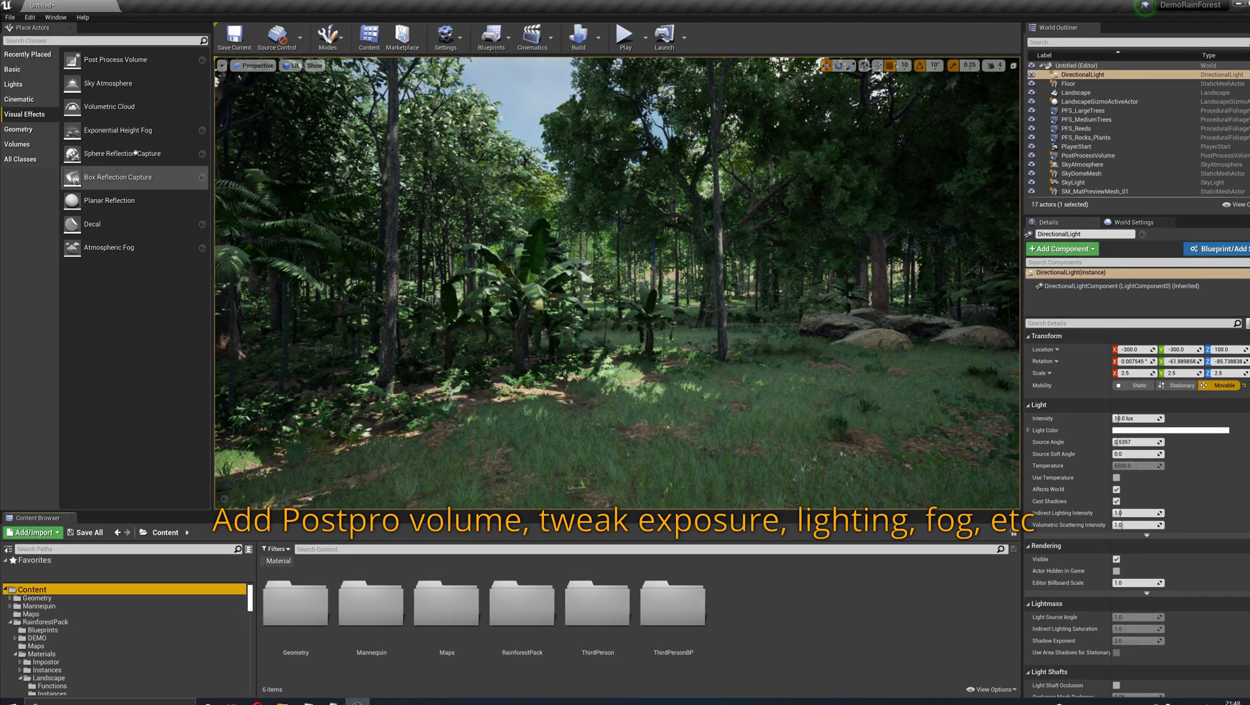
drag(117, 130, 620, 367)
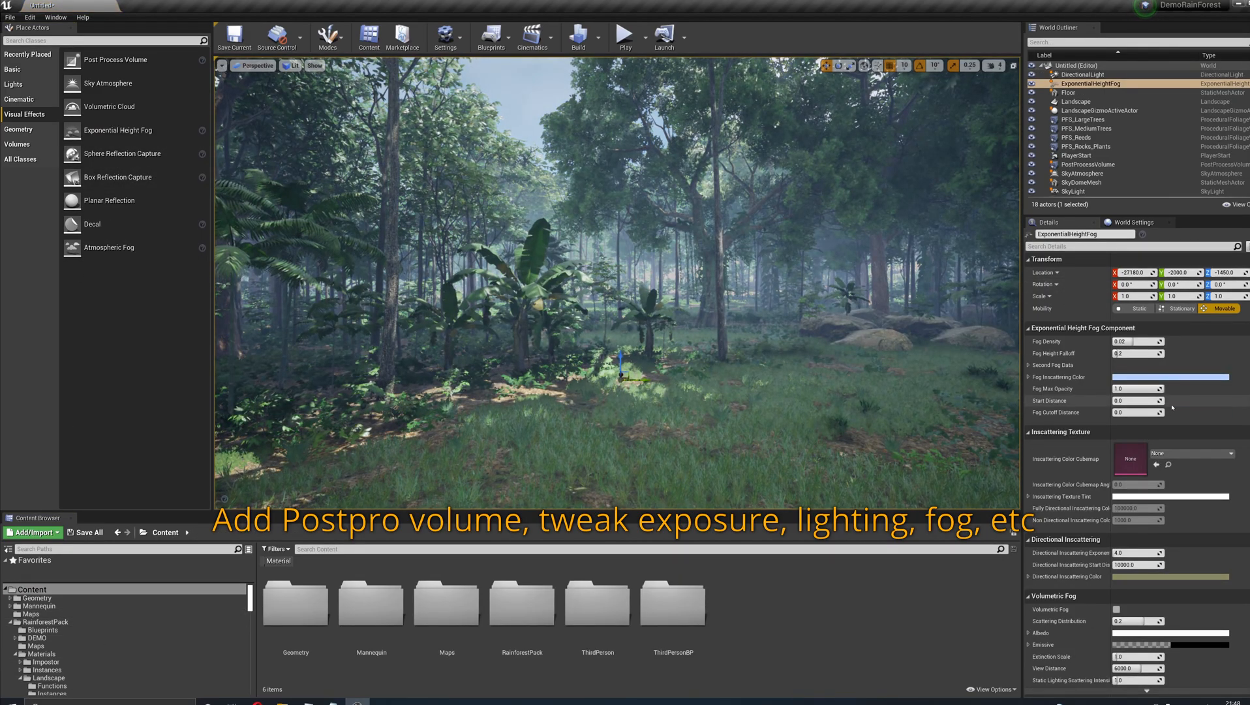
click(1116, 610)
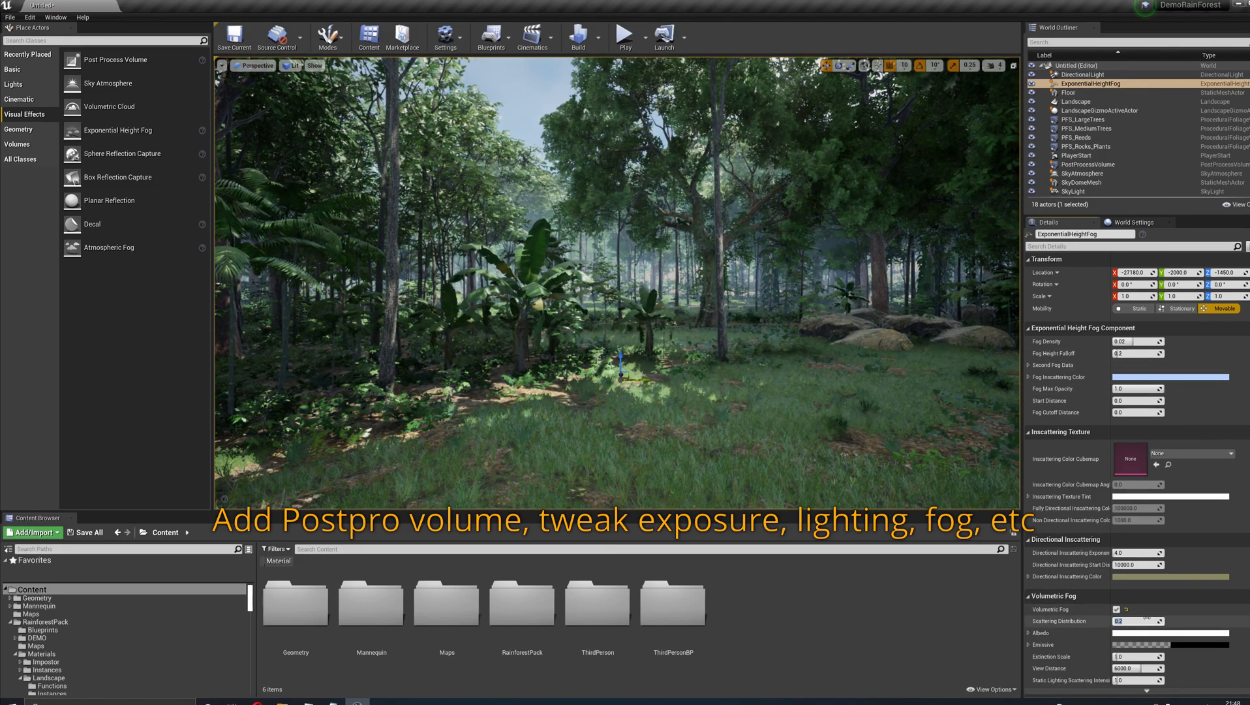
mouse_move(643, 314)
right_down()
mouse_move(642, 303)
mouse_move(643, 314)
right_up()
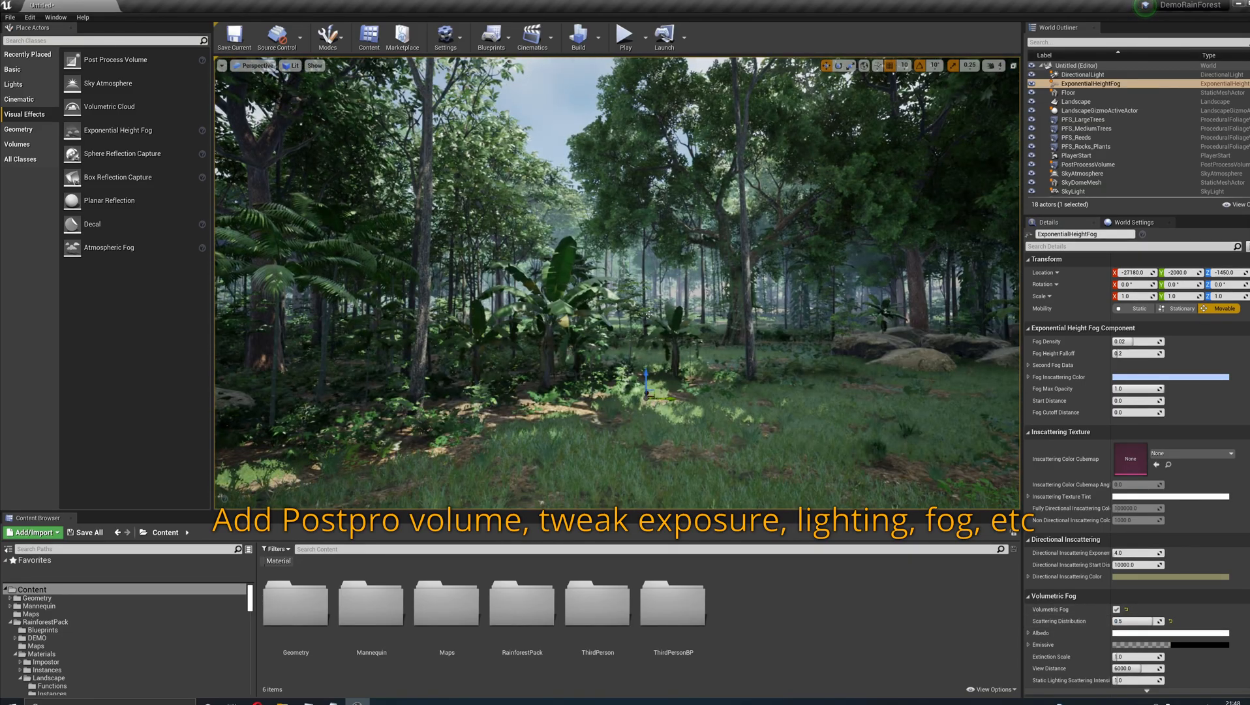
- Rotate the sun's direction interactively so that light shines through the fog between the trees
key(ctrl+l)
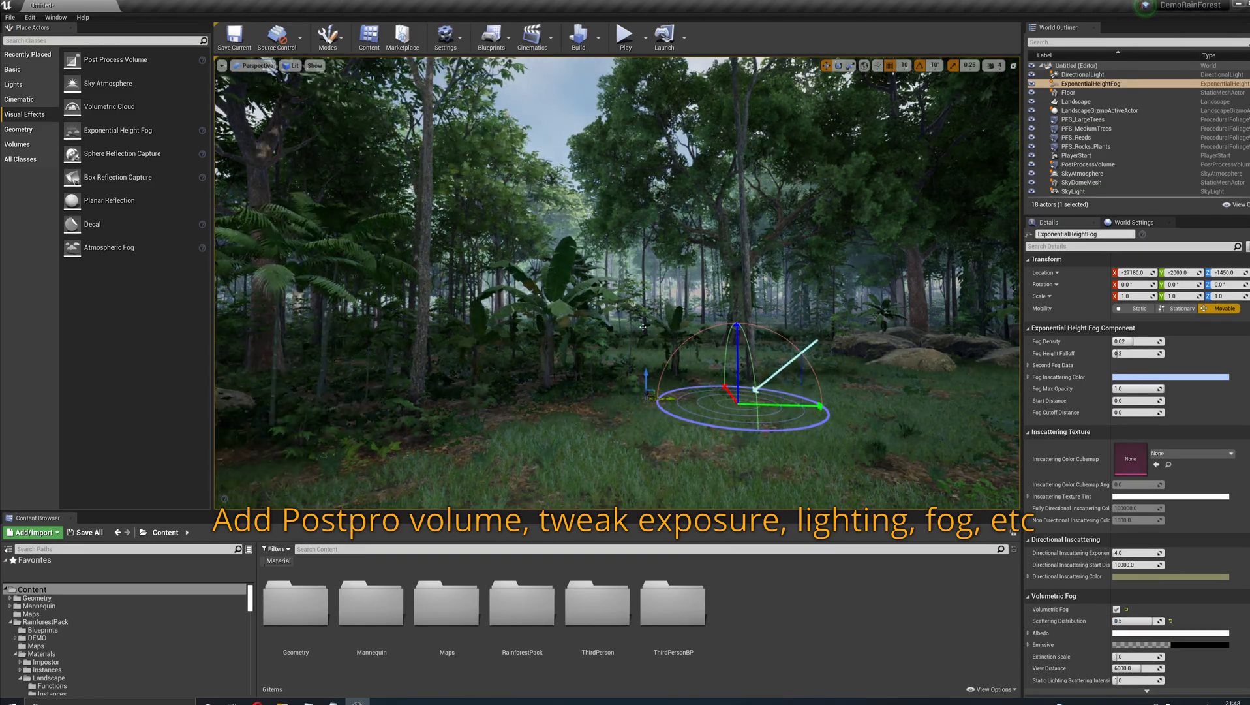
key(ctrl+l)
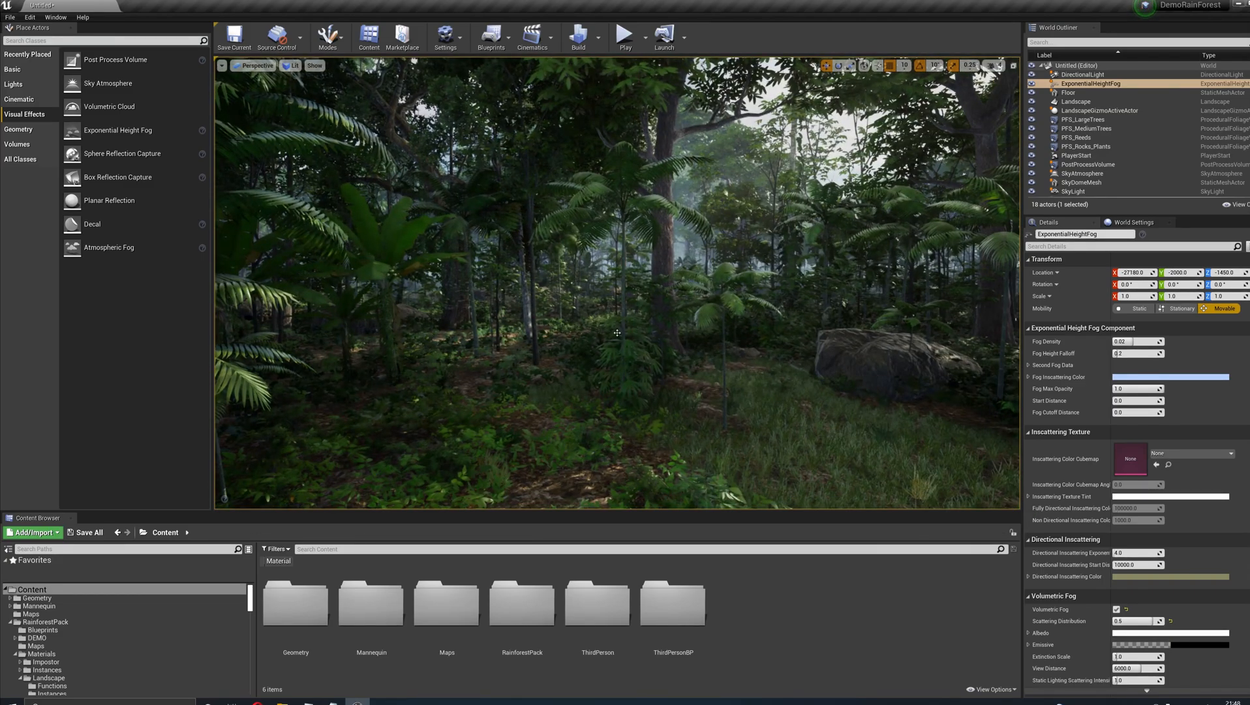
key(ctrl+l)
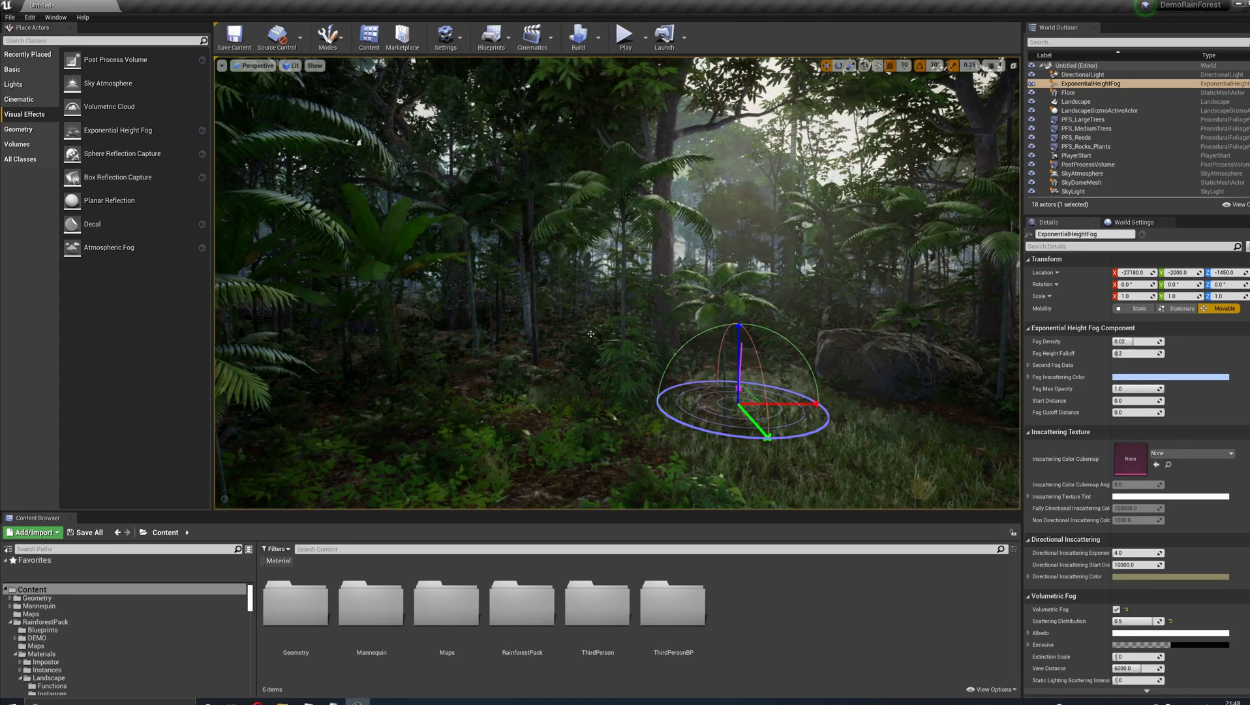
key(ctrl+l)
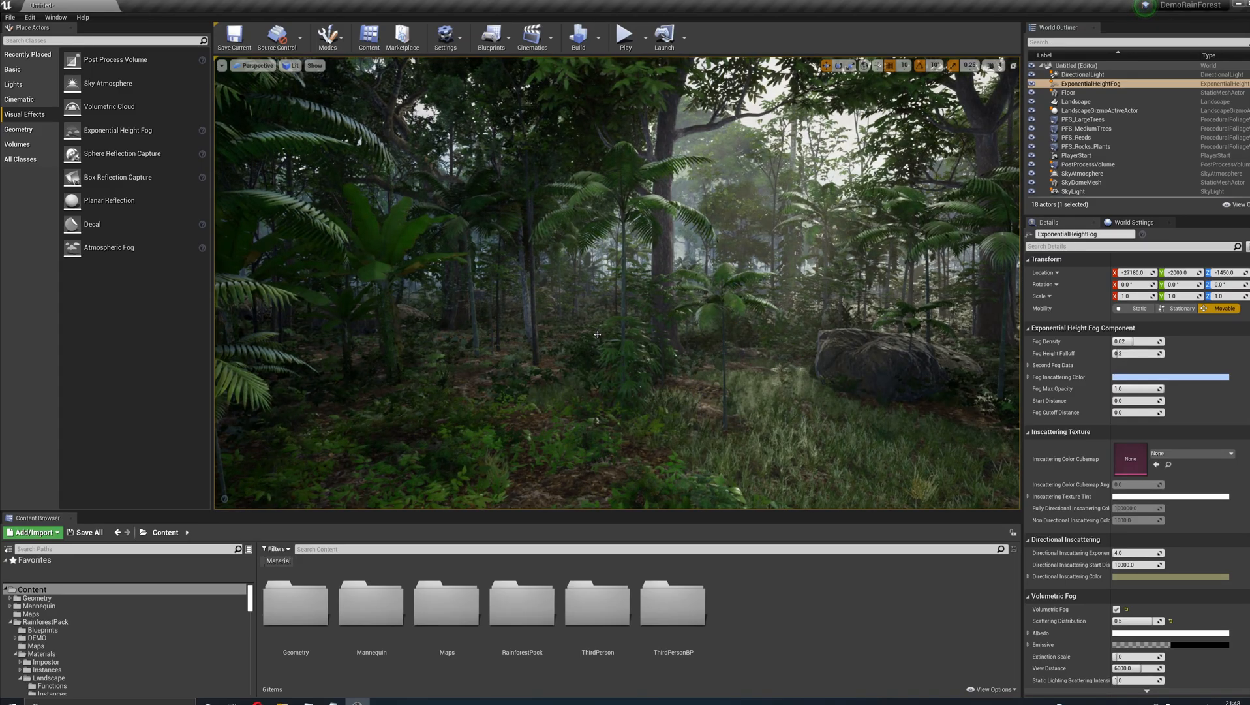
- Add a Sphere Reflection Capture and position it above the forest at location 0, 0, 9710
right_drag(623, 340, 554, 365)
right_drag(624, 339, 568, 218)
drag(166, 154, 656, 281)
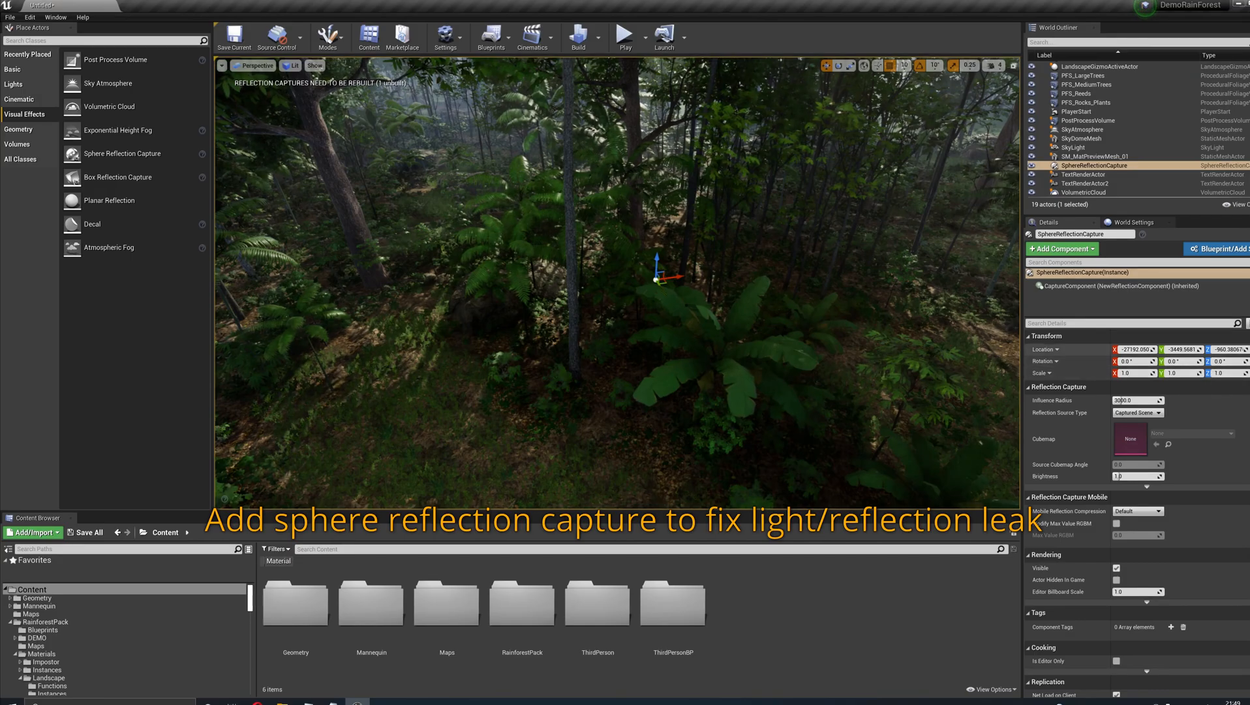
click(1249, 350)
key(s)
right_drag(980, 400, 1109, 403)
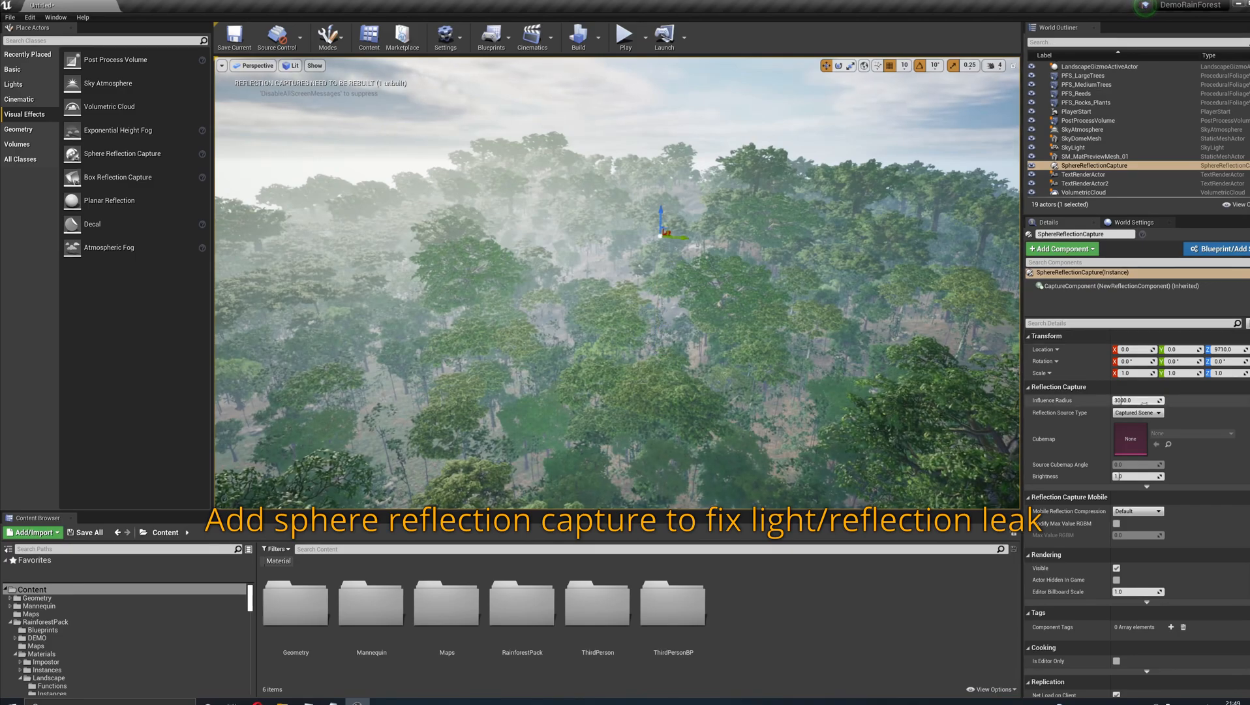
- Set the Sphere Reflection Capture's Influence Radius to 116384 so that it spans the landscape
drag(1123, 400, 1166, 400)
right_drag(914, 352, 835, 353)
right_drag(617, 274, 695, 266)
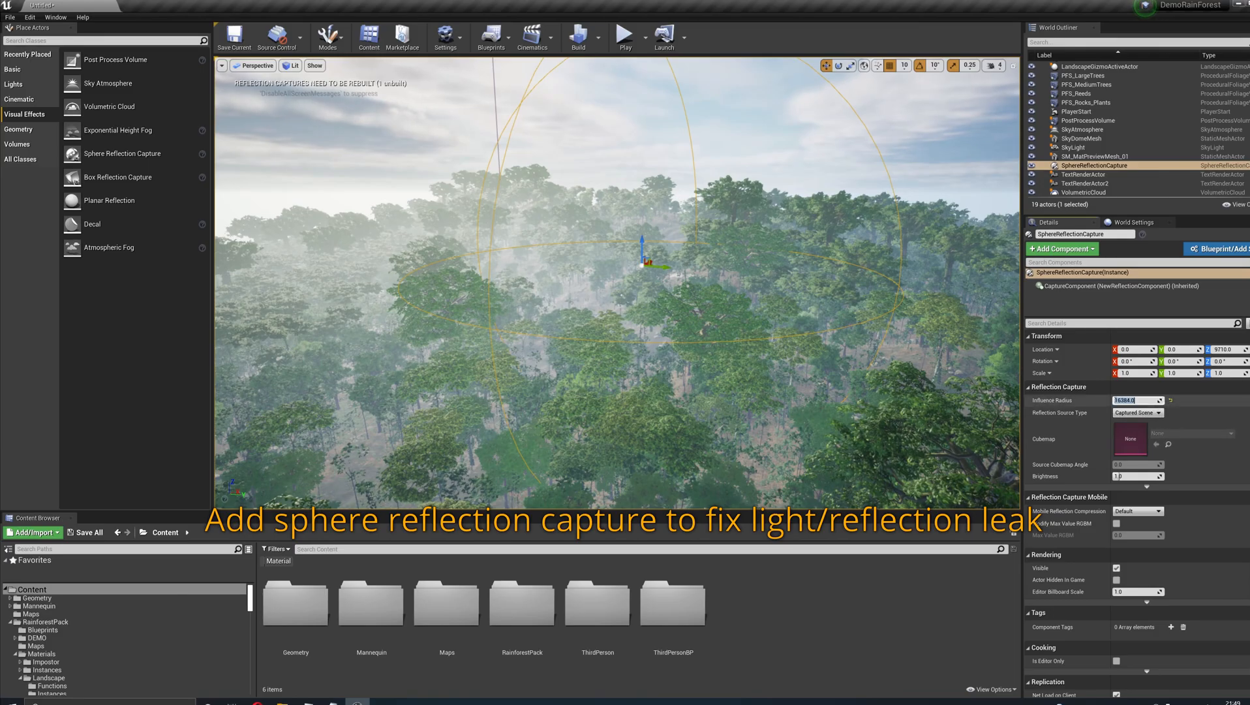
click(1115, 400)
text(1)
key(Return)
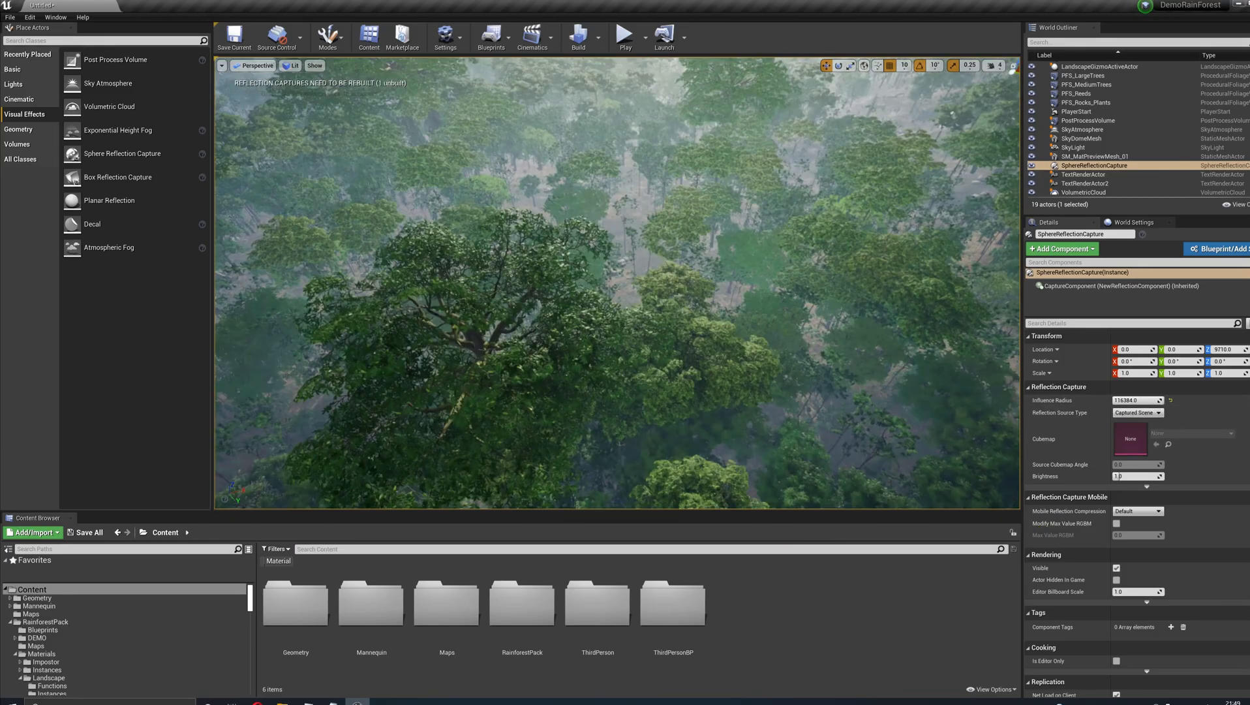
- Bring the camera back down into the forest and build the level's reflection captures
key(w)
right_drag(617, 282, 548, 269)
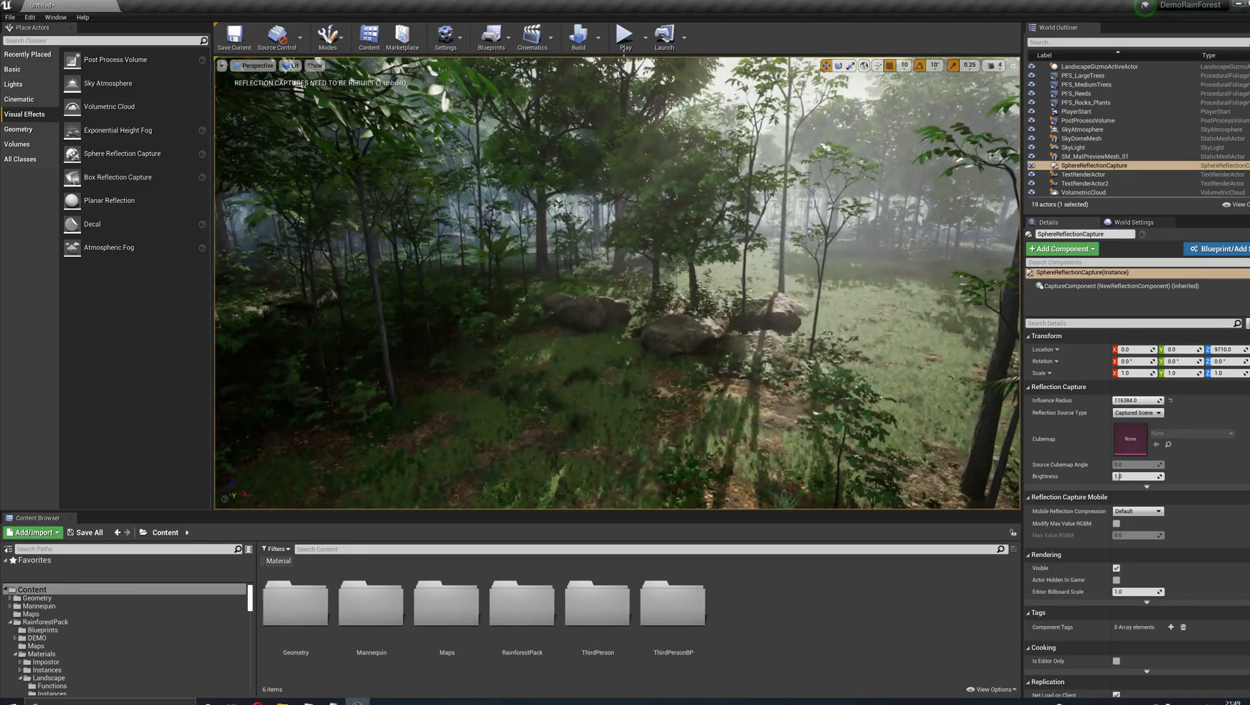
click(636, 133)
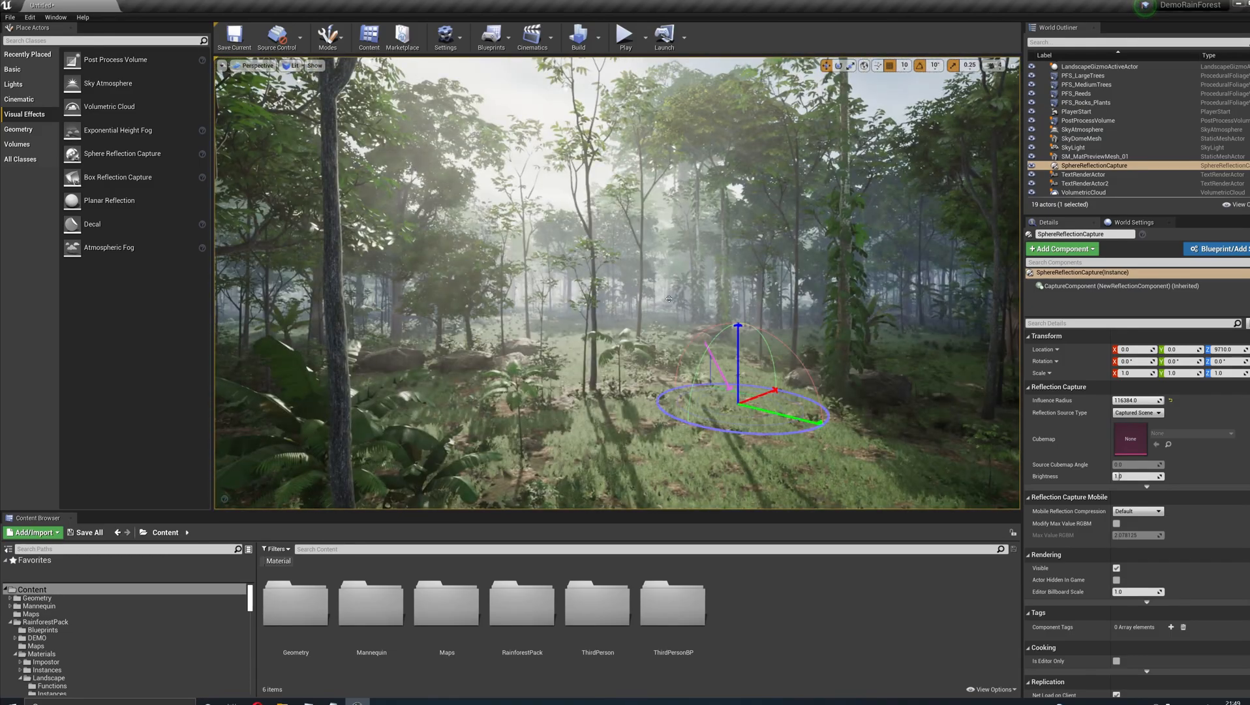
- Readjust the sun's direction interactively so that it backlights the misty clearing
key(ctrl+l)
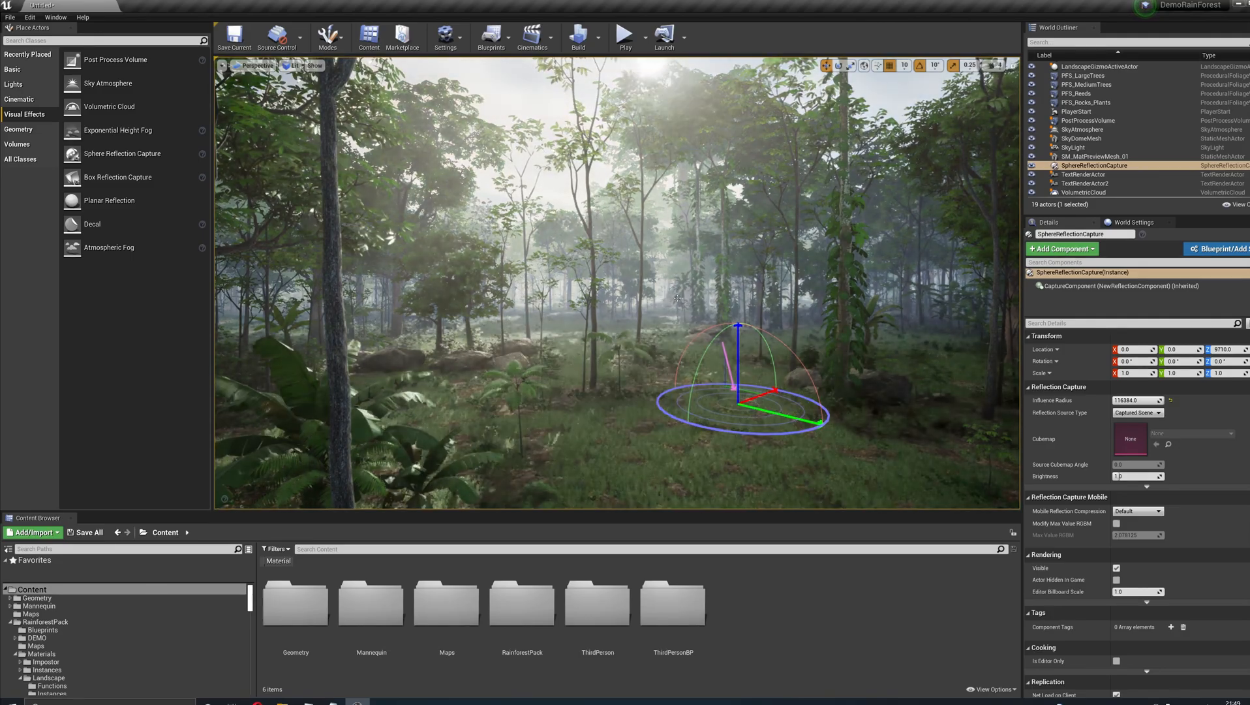
right_drag(680, 299, 625, 305)
key(s)
key(w)
- Set the DirectionalLight's Dynamic Shadow Distance for movable lights to 80000 in the Cascaded Shadow Maps settings
scroll(1114, 97, up, 2)
click(1086, 75)
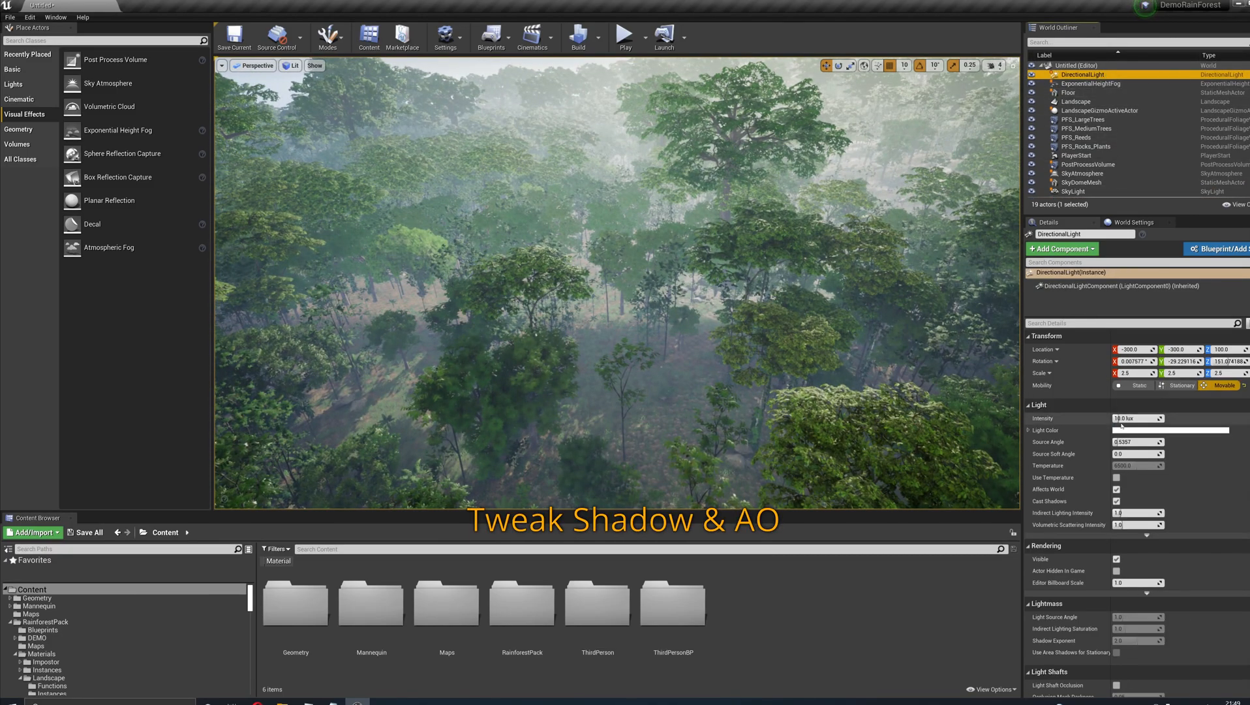
scroll(1136, 556, down, 5)
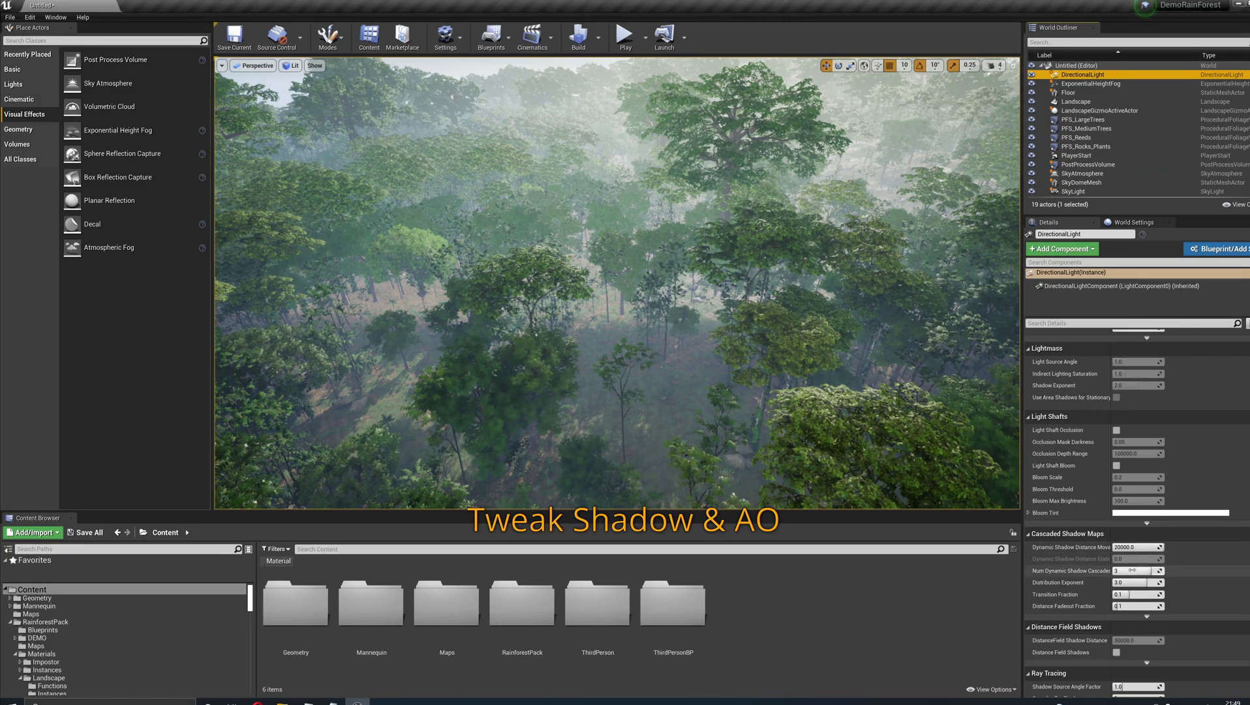
click(1127, 547)
drag(1118, 548, 1098, 551)
text(6)
key(Return)
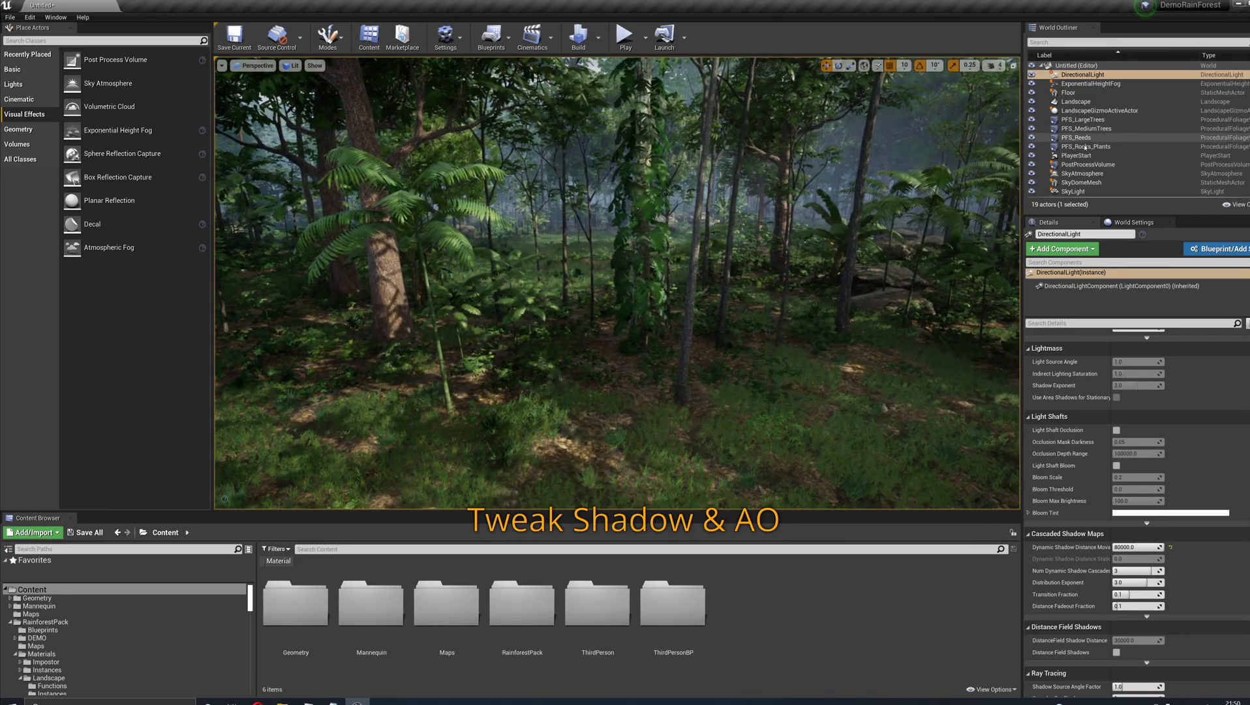
- Override the PostProcessVolume's Ambient Occlusion, setting Intensity to about 0.85 and Radius to 150
click(1088, 165)
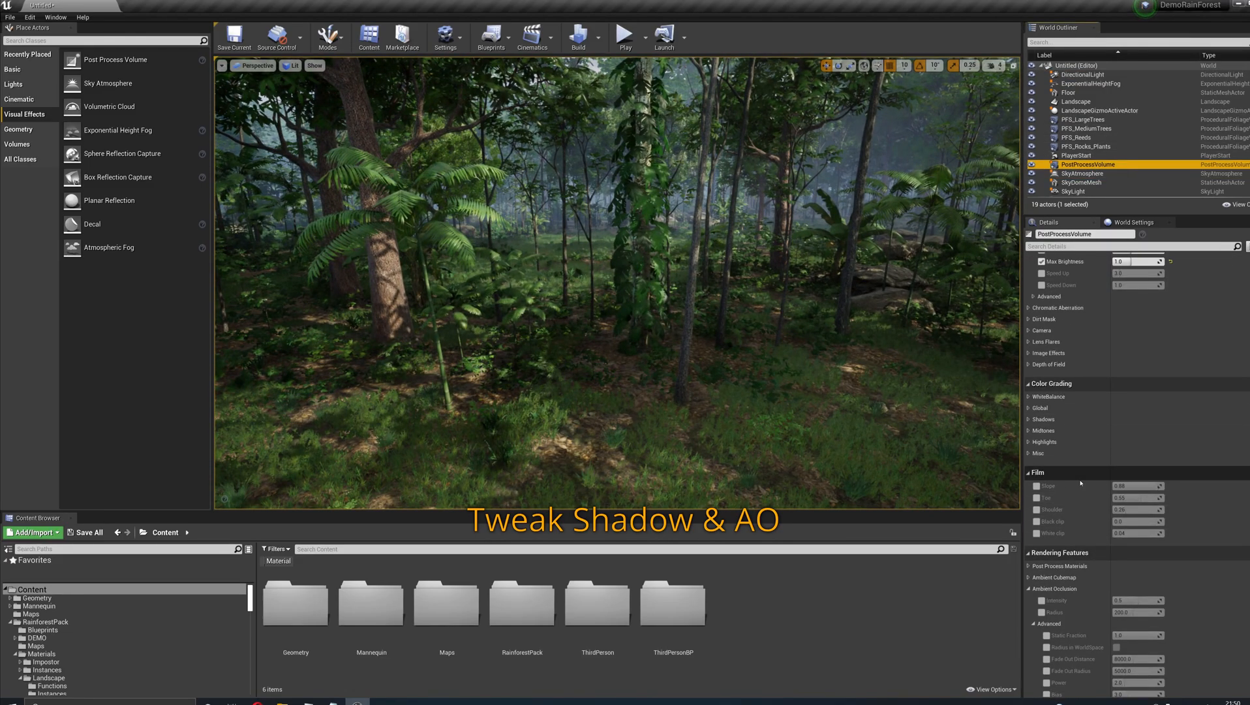
click(1034, 543)
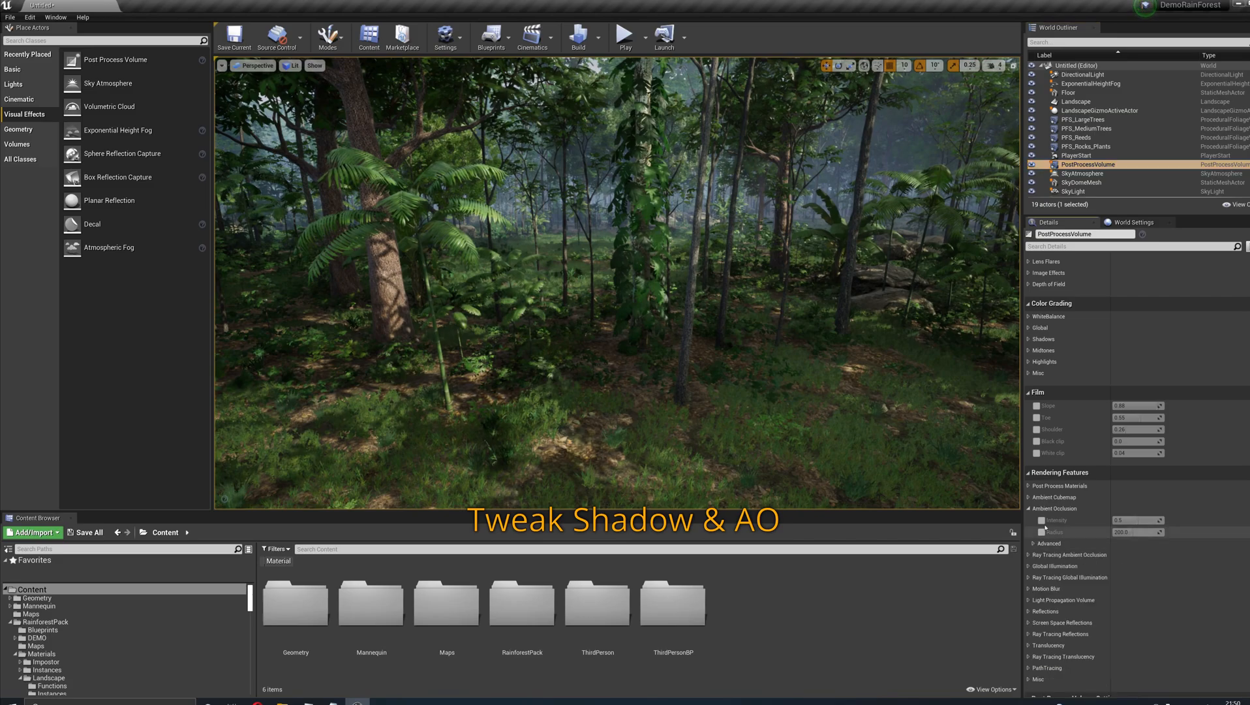
click(1042, 520)
drag(1139, 521, 1152, 520)
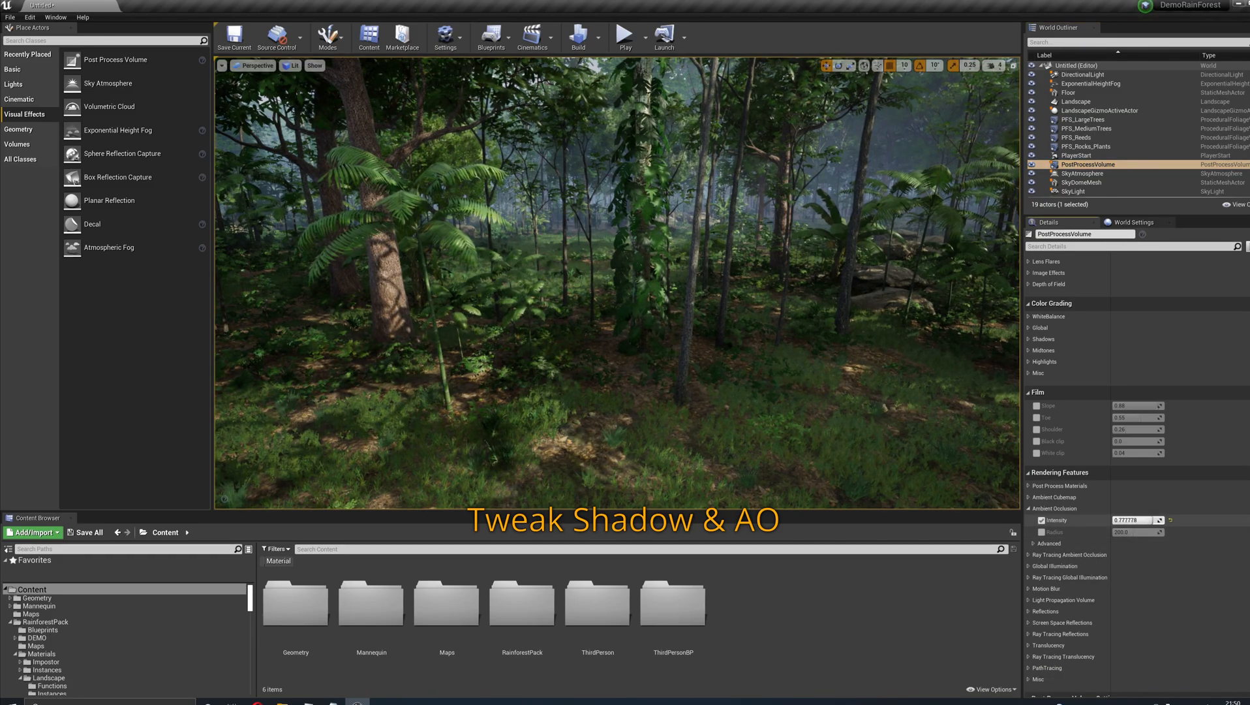
click(1041, 532)
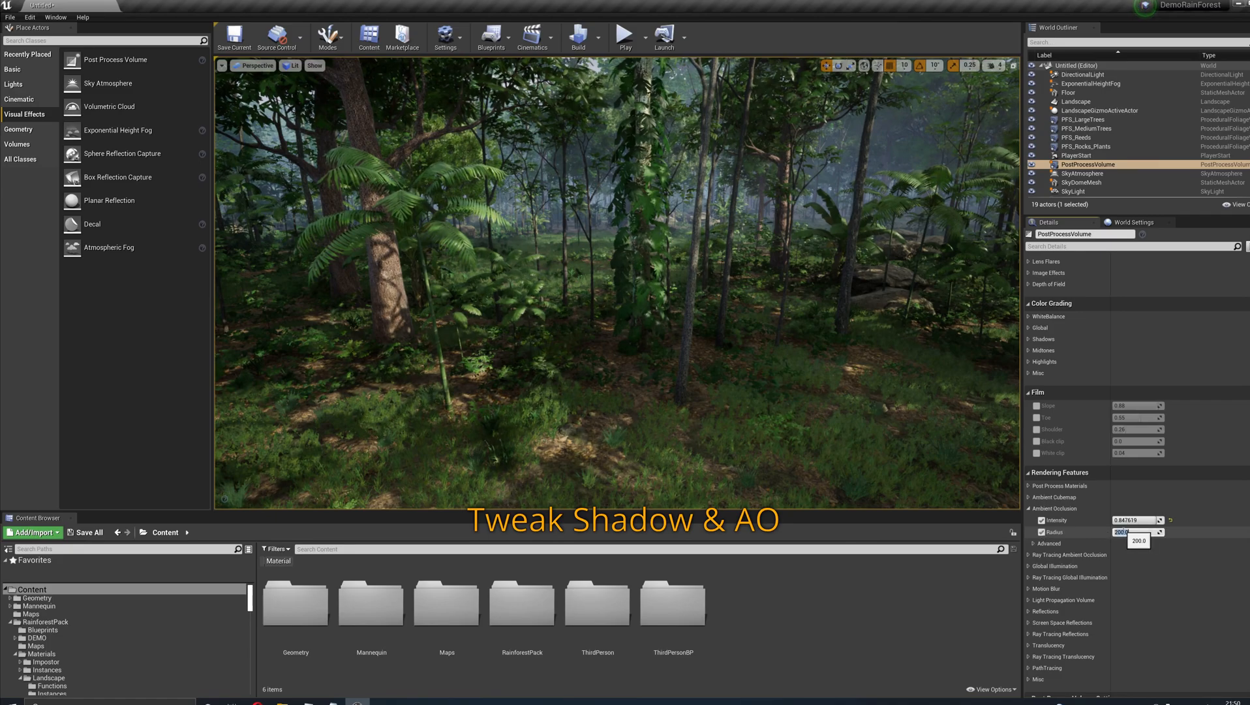
- Set the advanced Ambient Occlusion Quality to 100, then enable and adjust the Fade Out Distance override
click(1033, 543)
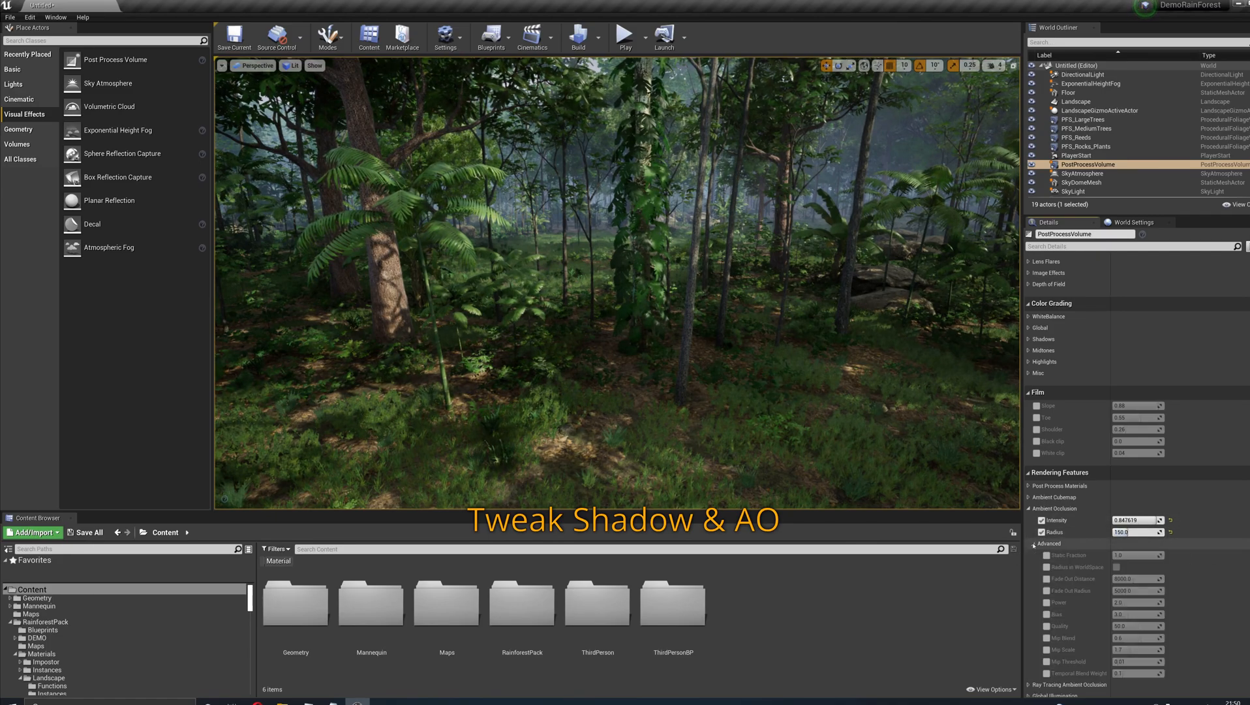
click(1047, 626)
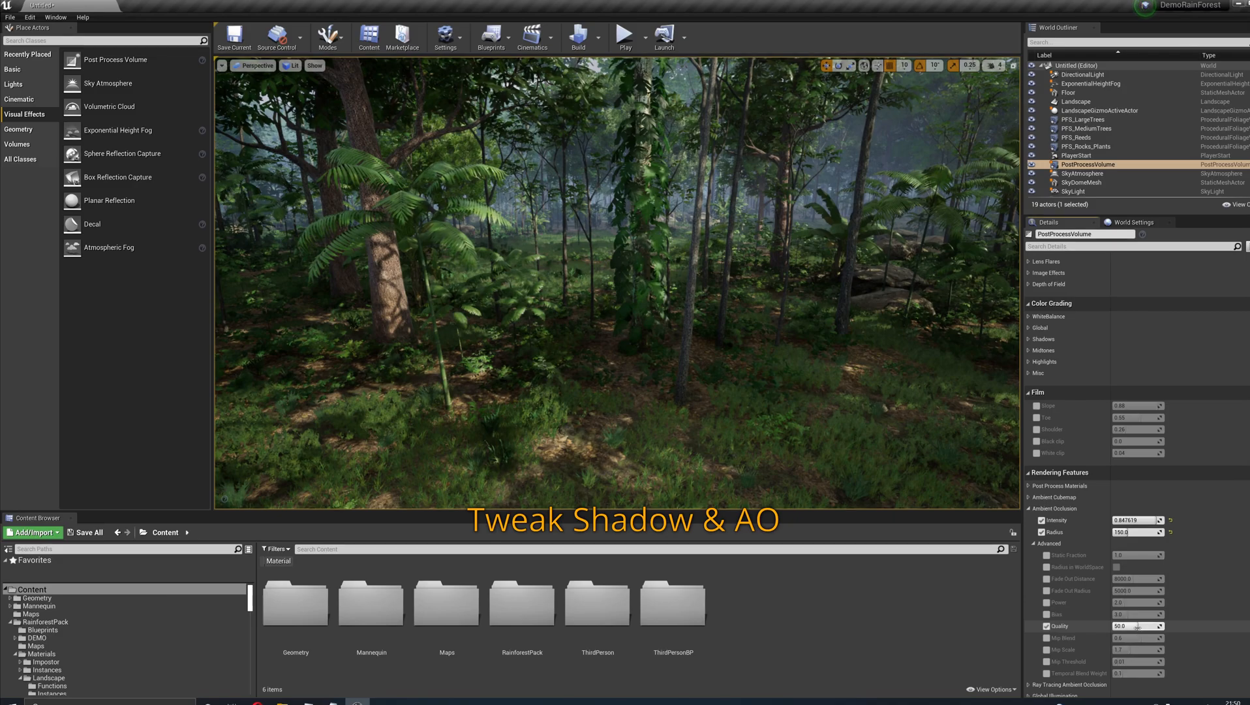
click(1047, 579)
mouse_move(1162, 579)
mouse_down()
mouse_move(1117, 578)
mouse_move(1164, 579)
mouse_up()
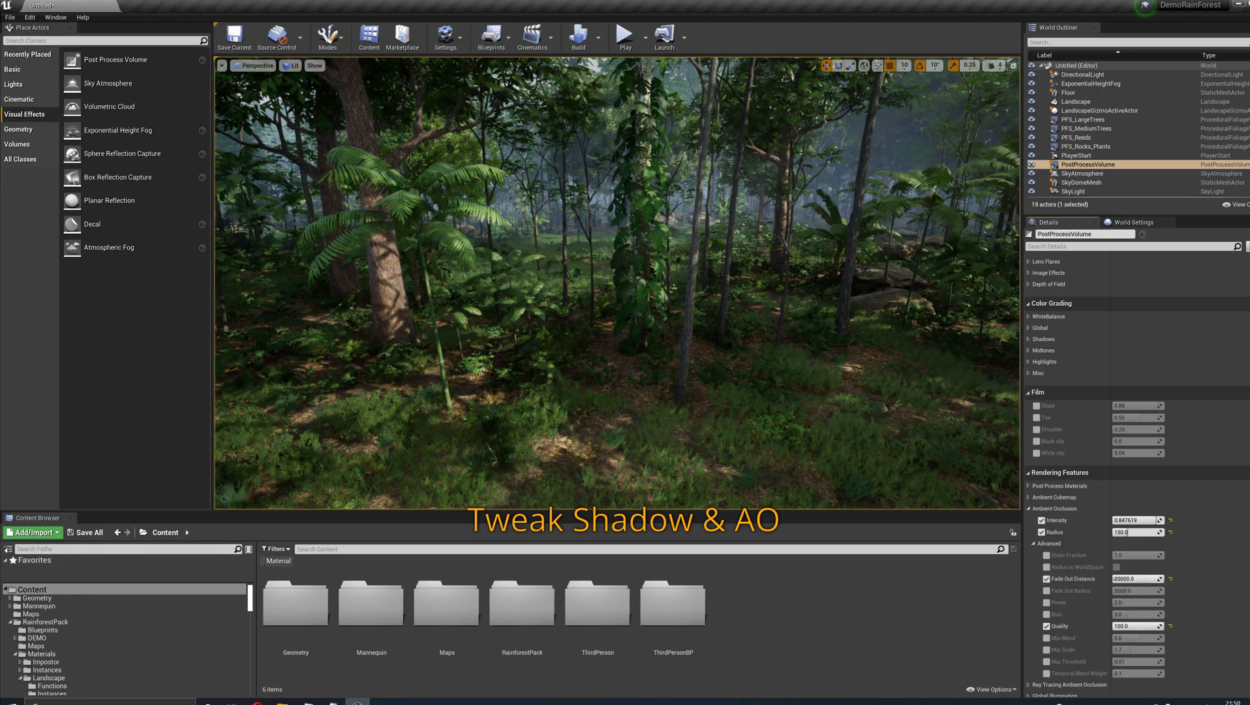
text(5)
key(Return)
- Playtest the level with the third-person character from a spot on the forest floor, in full screen
right_drag(751, 326, 757, 287)
key(Escape)
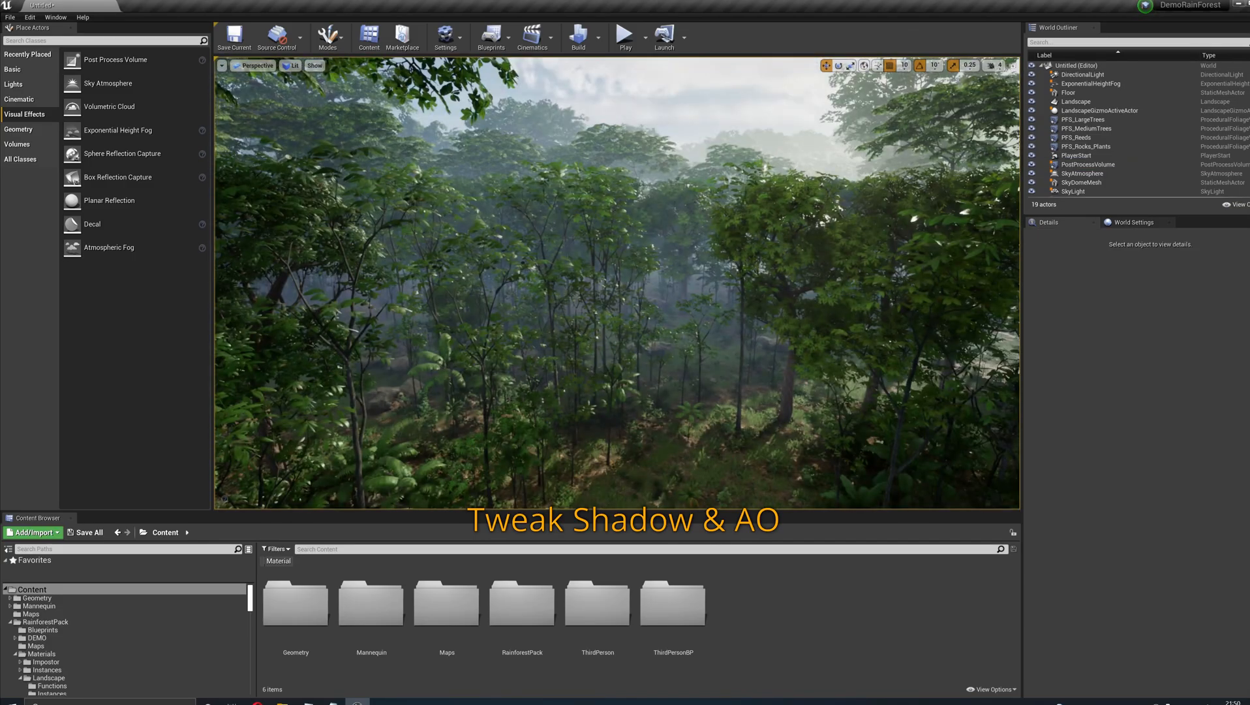
right_drag(618, 283, 659, 271)
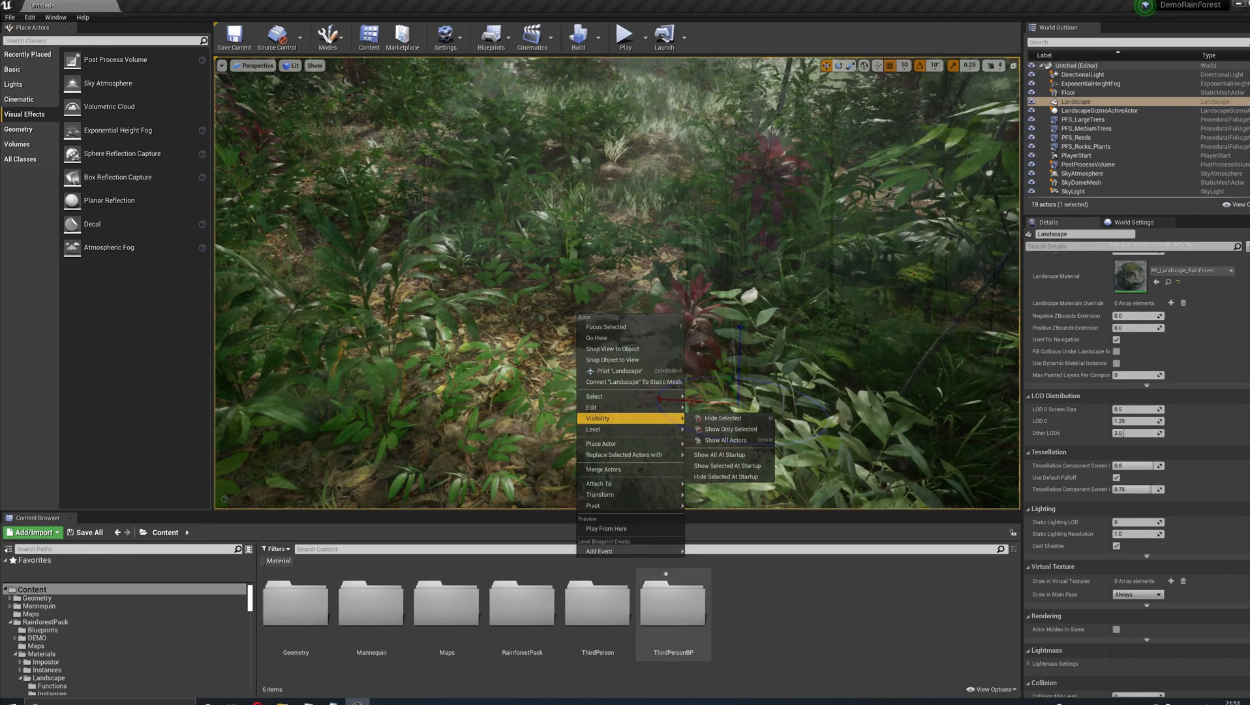
click(558, 350)
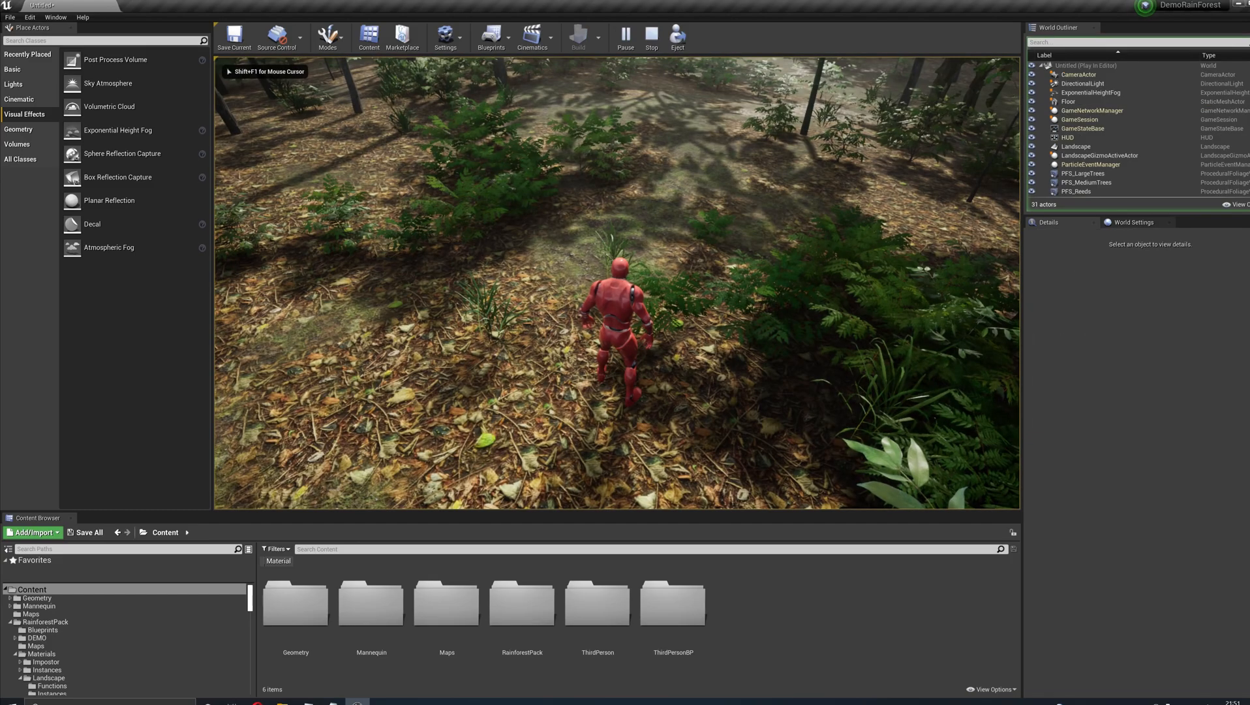
key(F11)
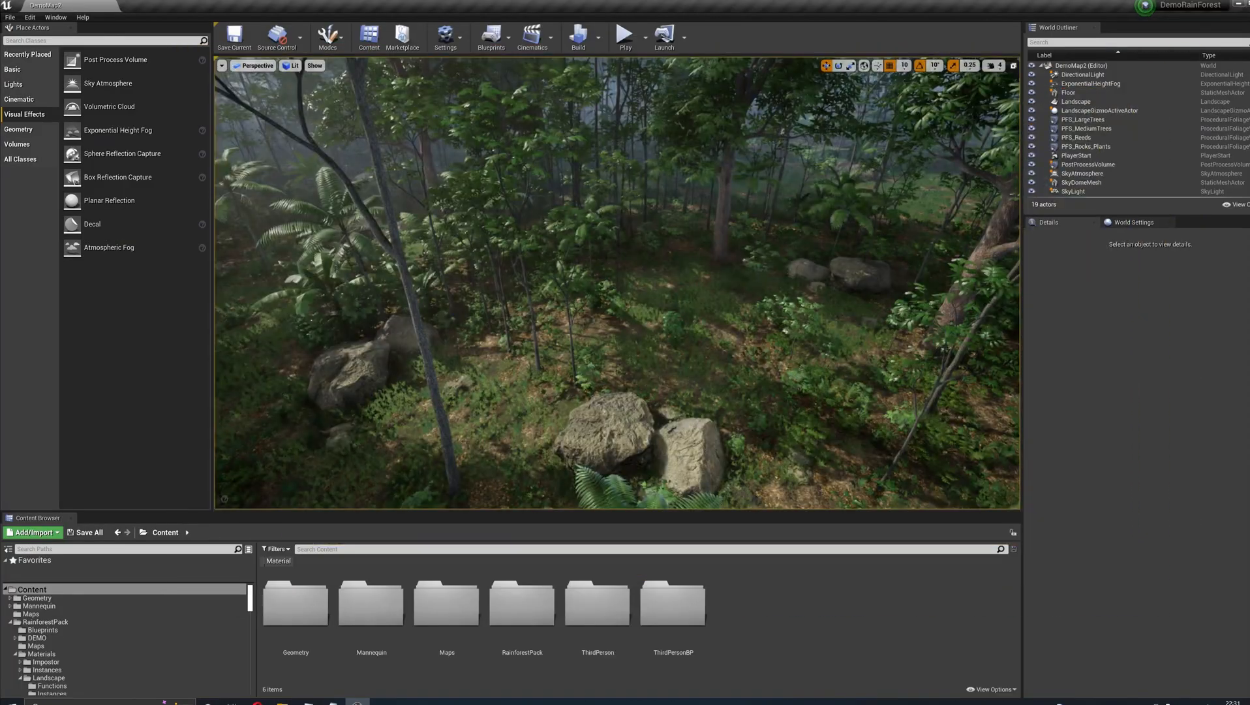
- Paint the GroundPath landscape layer as a path winding through the trees behind the boulders, with a brush size of about 810
click(349, 81)
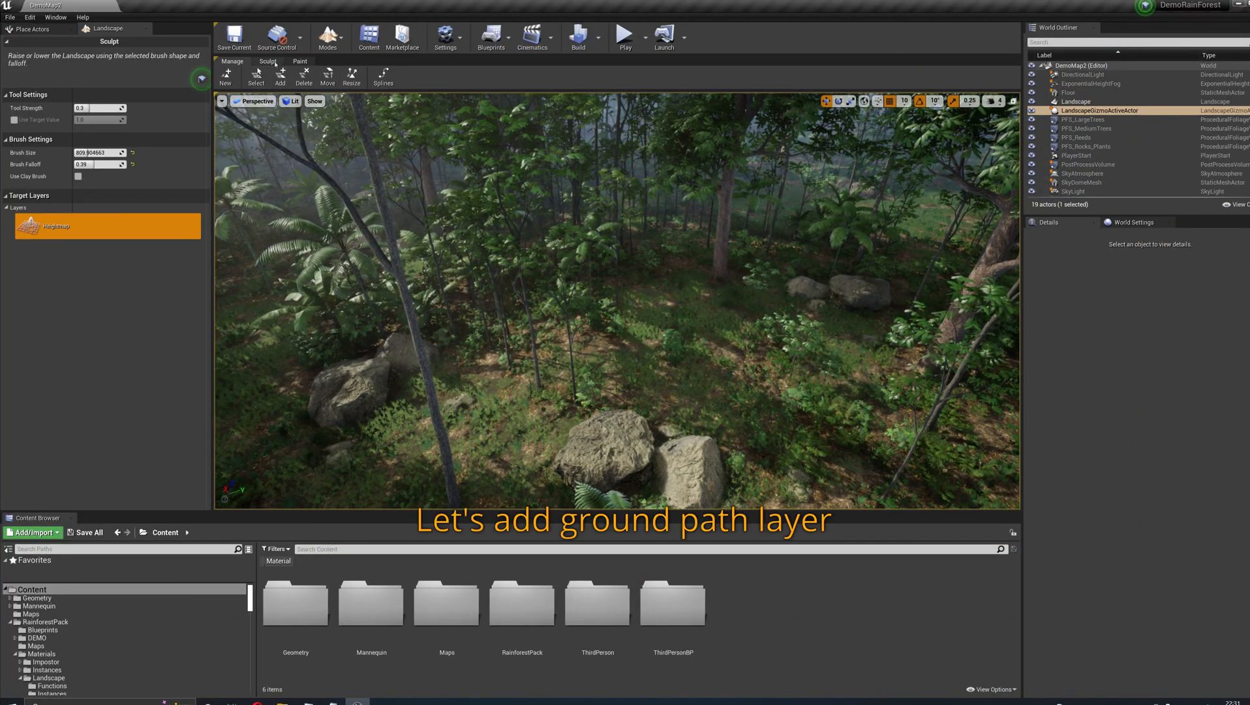
click(270, 61)
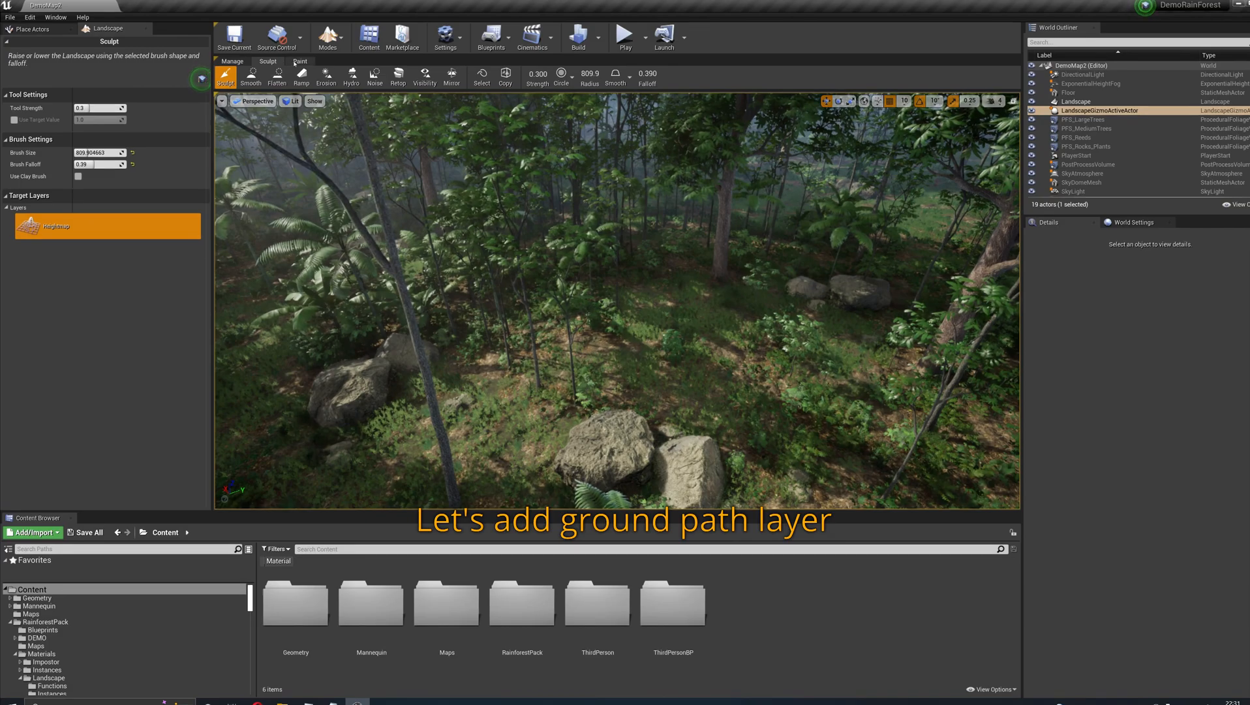
click(299, 61)
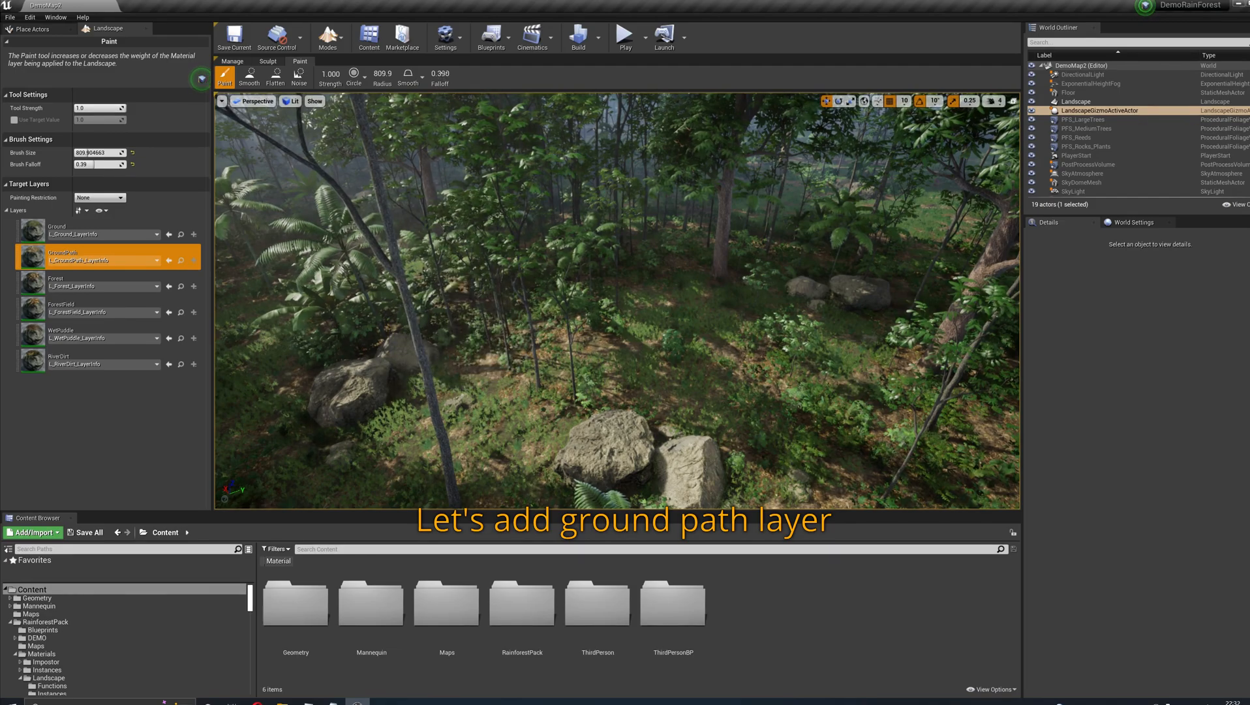
right_drag(526, 334, 460, 331)
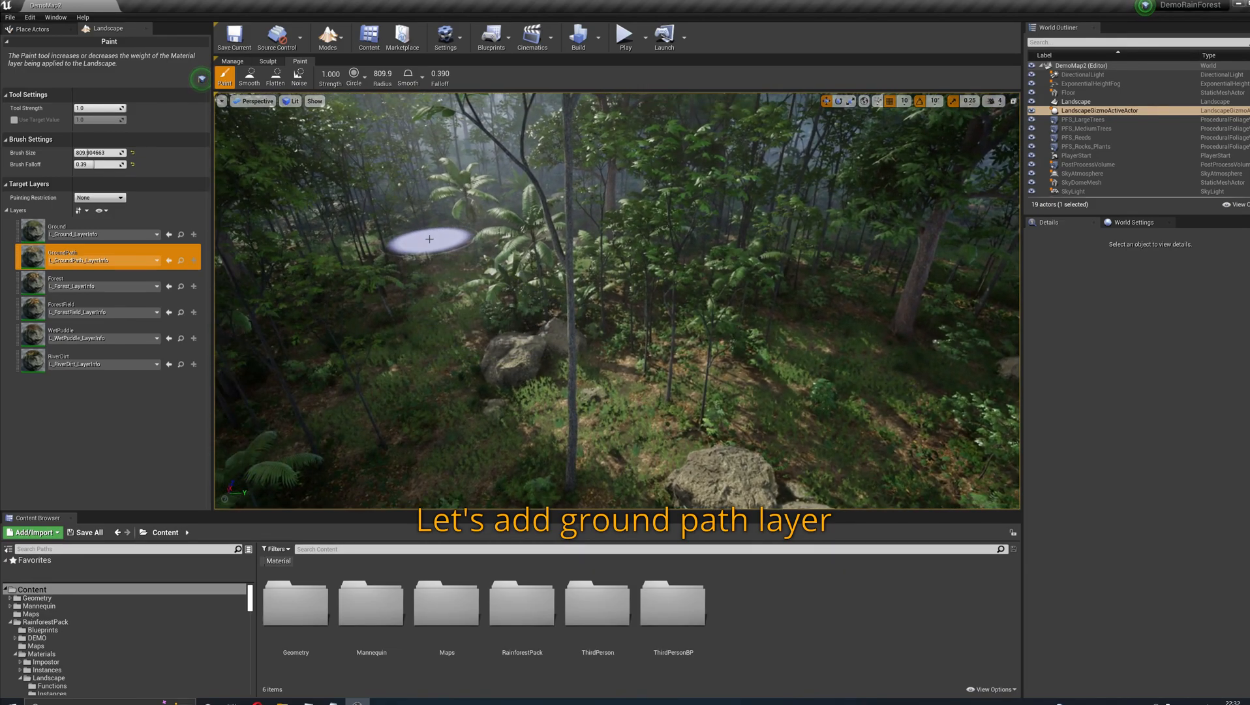
mouse_move(391, 223)
mouse_down()
mouse_move(447, 313)
mouse_move(730, 383)
mouse_up()
right_drag(731, 382, 770, 391)
mouse_move(687, 363)
mouse_down()
mouse_move(628, 335)
mouse_move(696, 335)
mouse_up()
right_drag(666, 337, 730, 338)
mouse_move(441, 357)
mouse_down()
mouse_move(684, 315)
mouse_move(755, 230)
mouse_up()
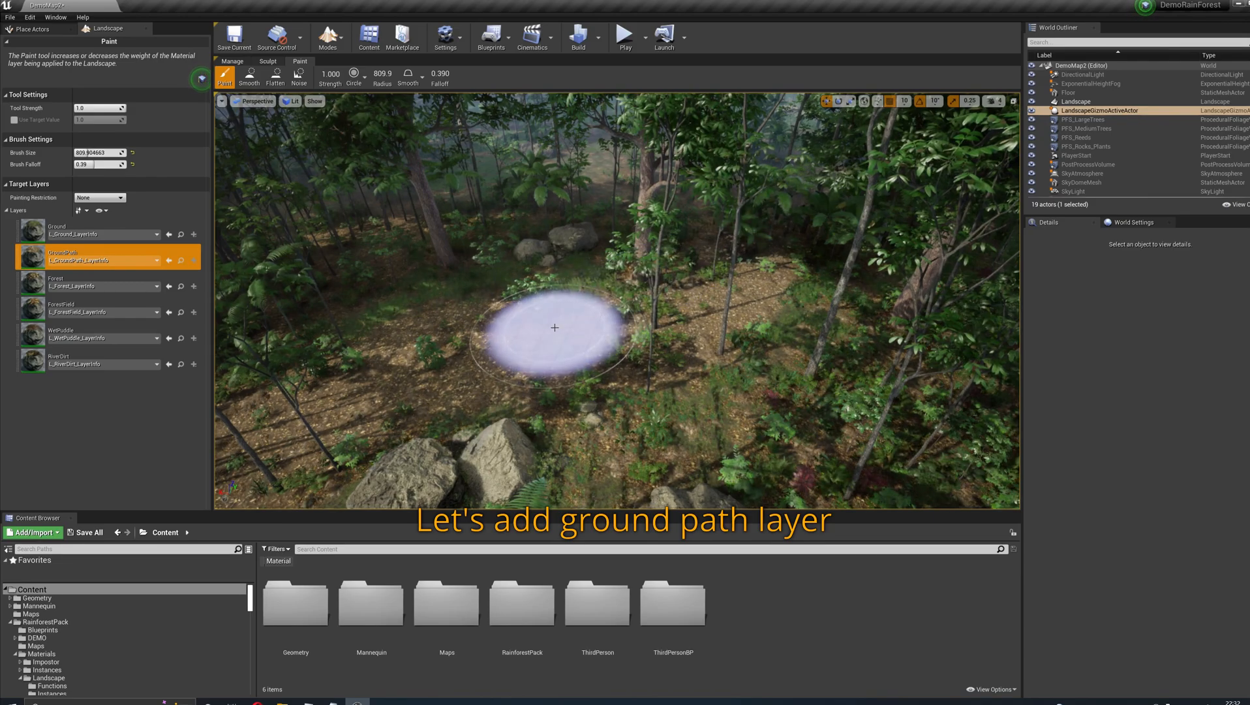
- Extend the GroundPath layer across the rest of the clearing and through the neighbouring trees to complete the path
right_drag(564, 326, 530, 334)
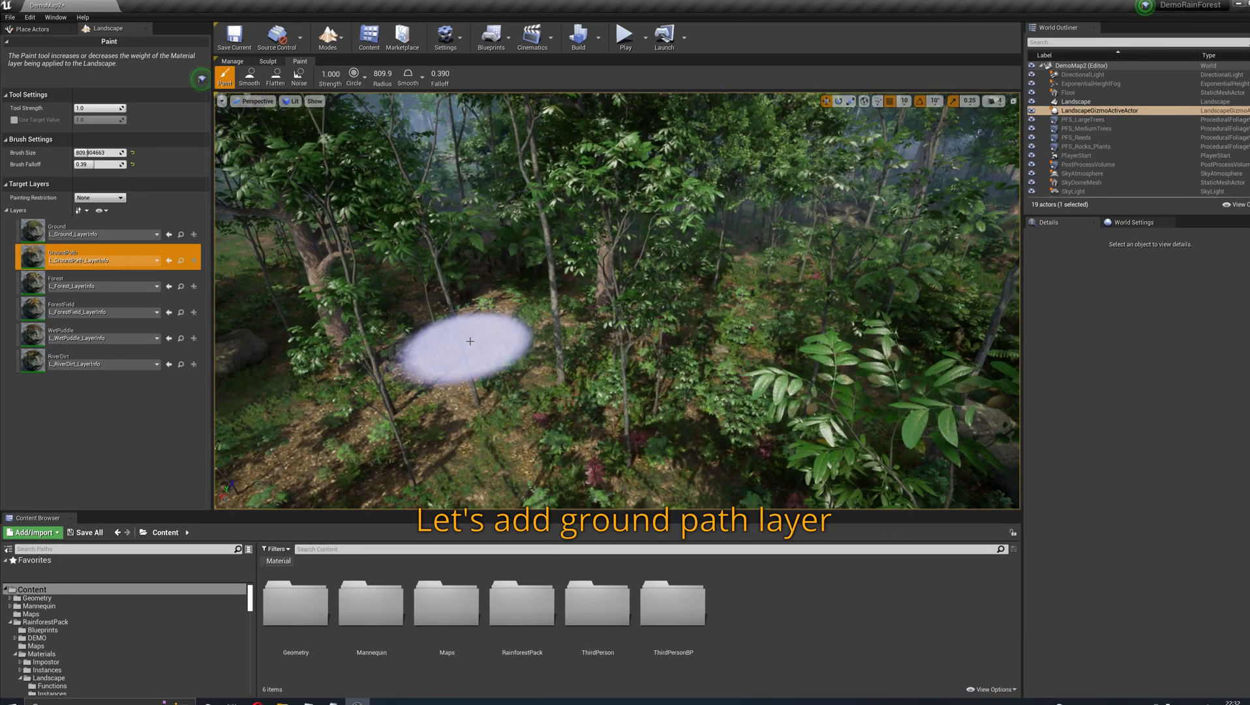
drag(470, 341, 877, 392)
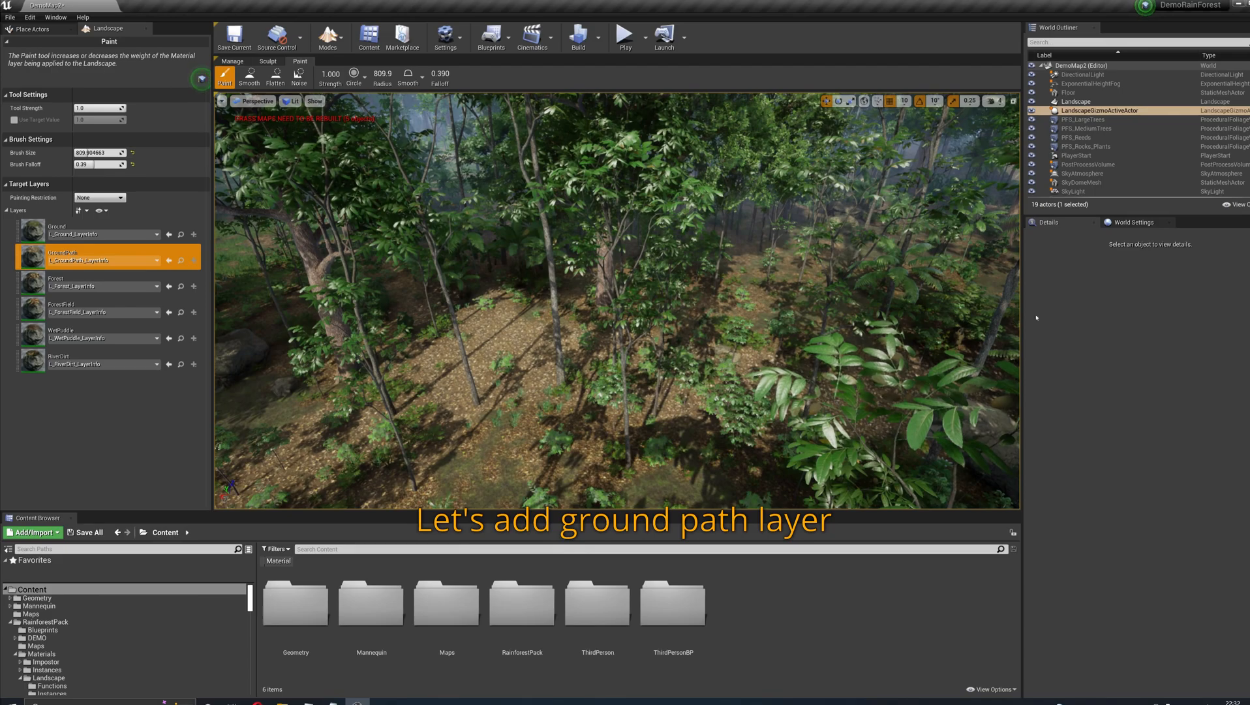
right_drag(772, 383, 718, 384)
right_drag(824, 382, 823, 383)
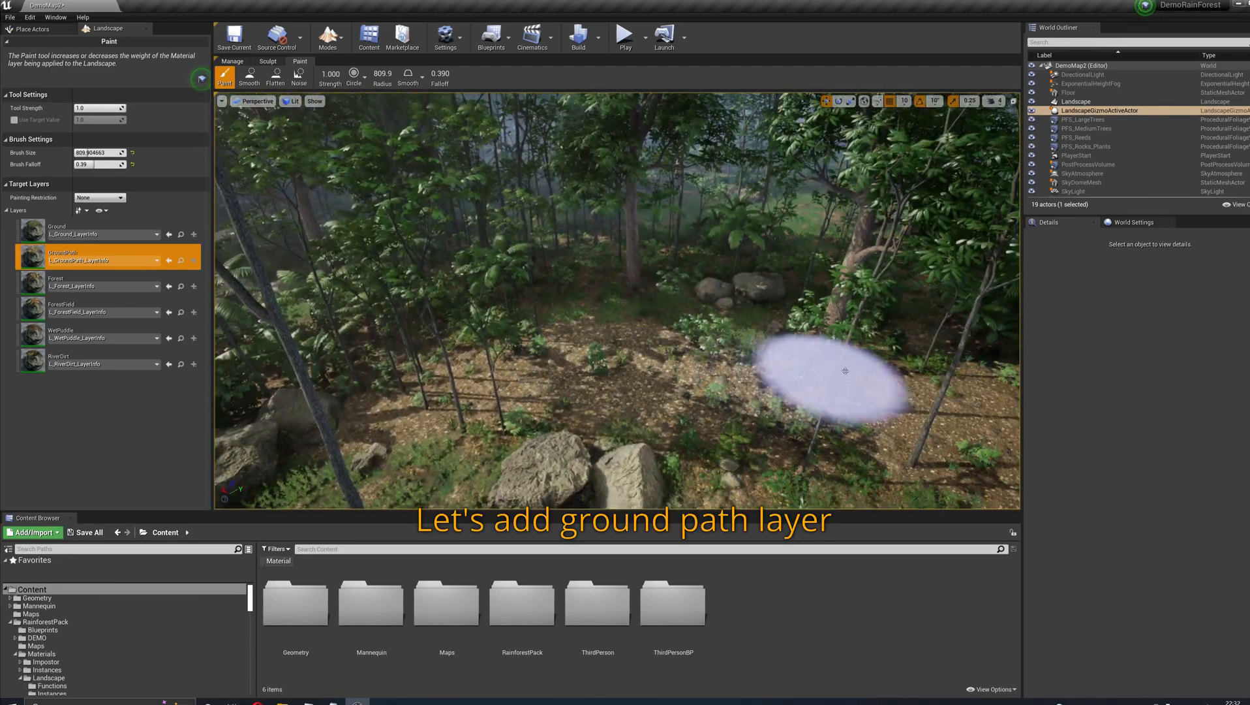
mouse_move(641, 379)
mouse_down()
mouse_move(294, 328)
mouse_move(474, 357)
mouse_move(865, 381)
mouse_move(922, 255)
mouse_up()
mouse_move(727, 418)
right_down()
mouse_move(647, 401)
mouse_move(691, 375)
mouse_move(659, 372)
right_up()
- Return to Select mode and resimulate PFS_LargeTrees, PFS_MediumTrees, PFS_Reeds and PFS_Rocks_Plants together
click(328, 37)
click(346, 65)
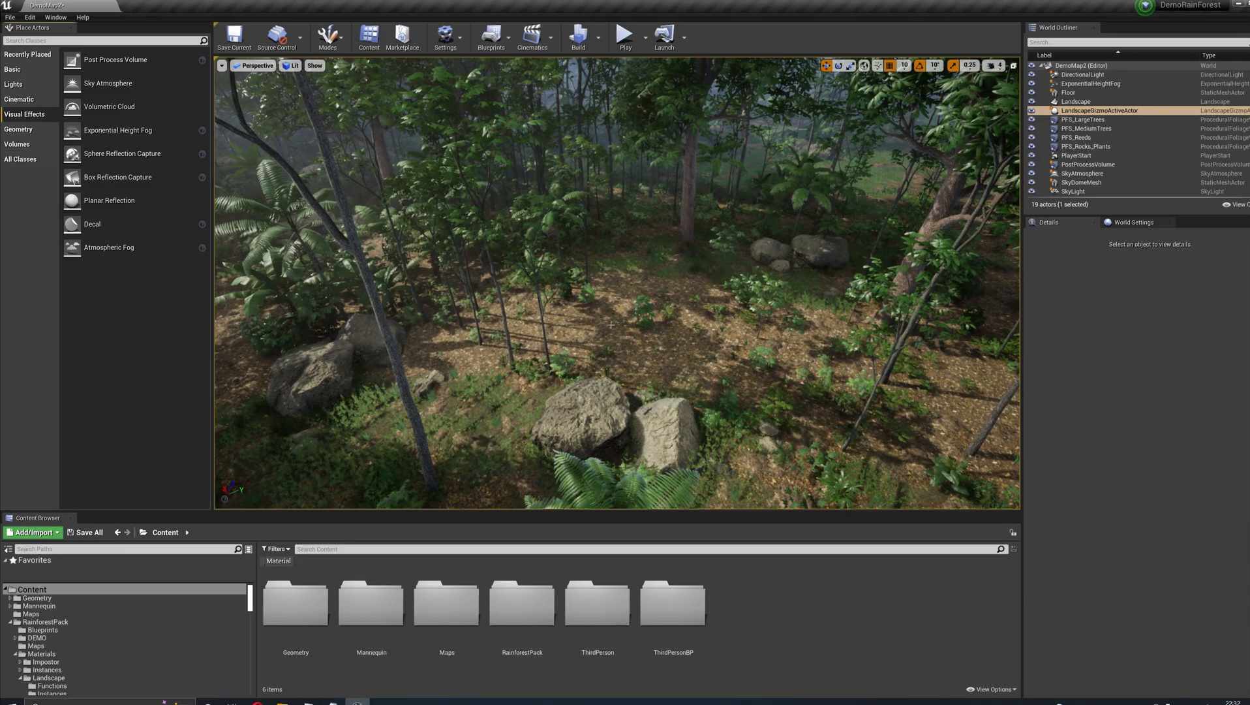
right_drag(542, 241, 519, 225)
click(1083, 120)
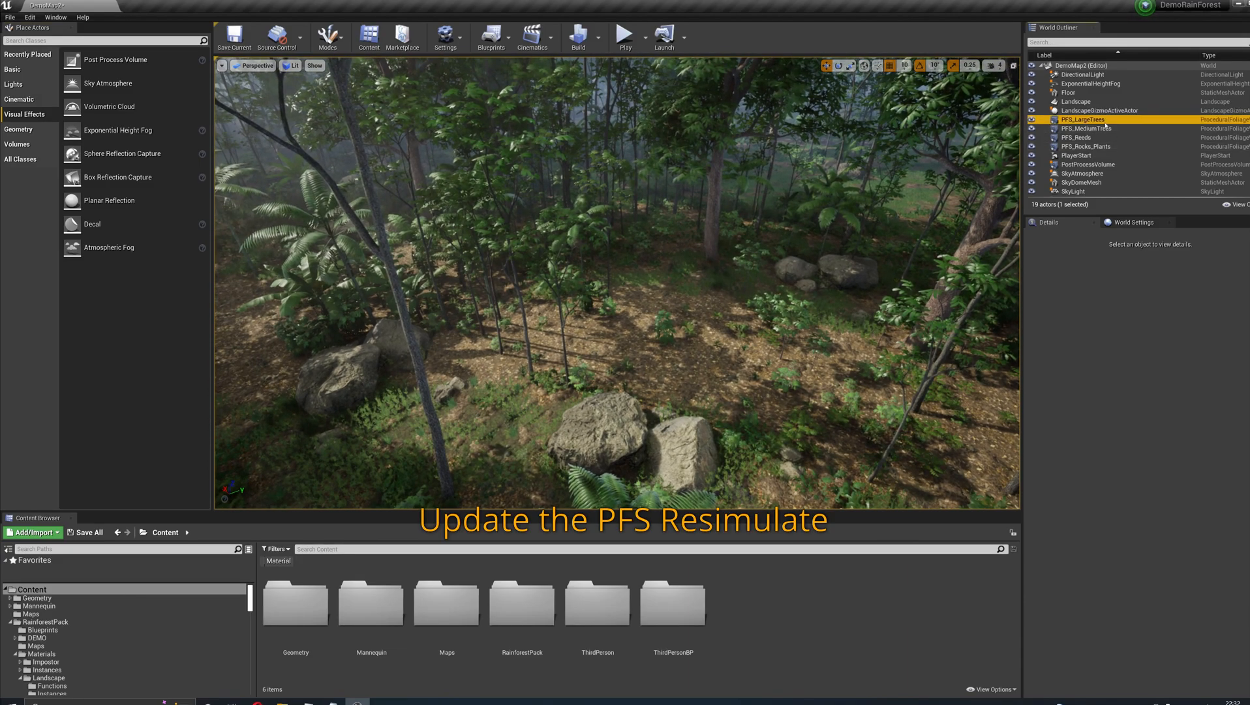
shift+click(1098, 147)
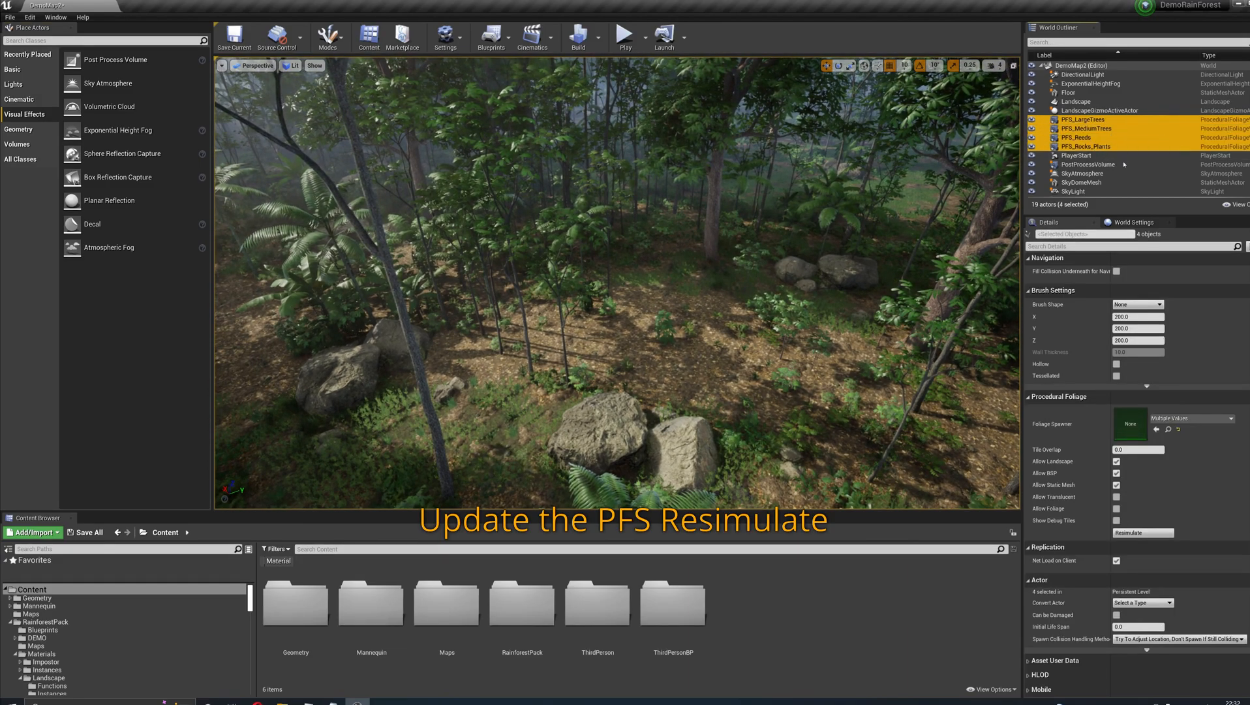
click(1141, 534)
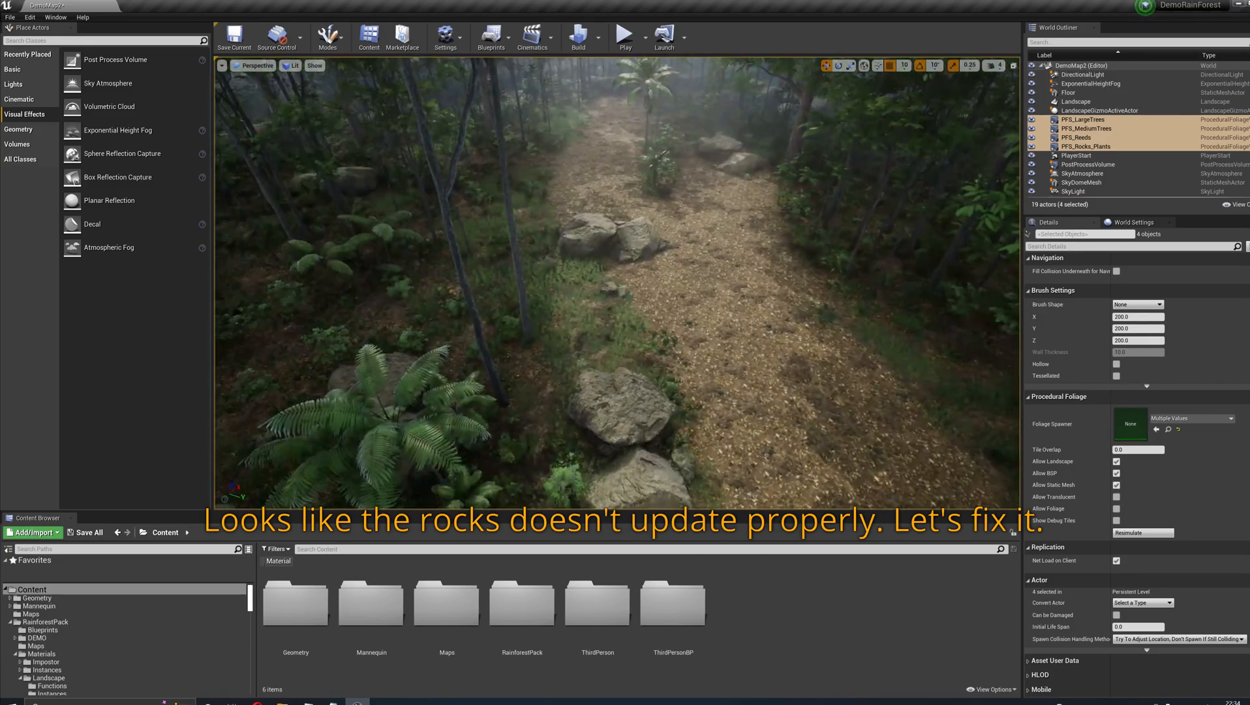
- Inspect the rocks on the path and open the FT_RockGroup01_A_2 foliage type from the PFS_Rocks_Plants spawner
right_drag(617, 283, 910, 243)
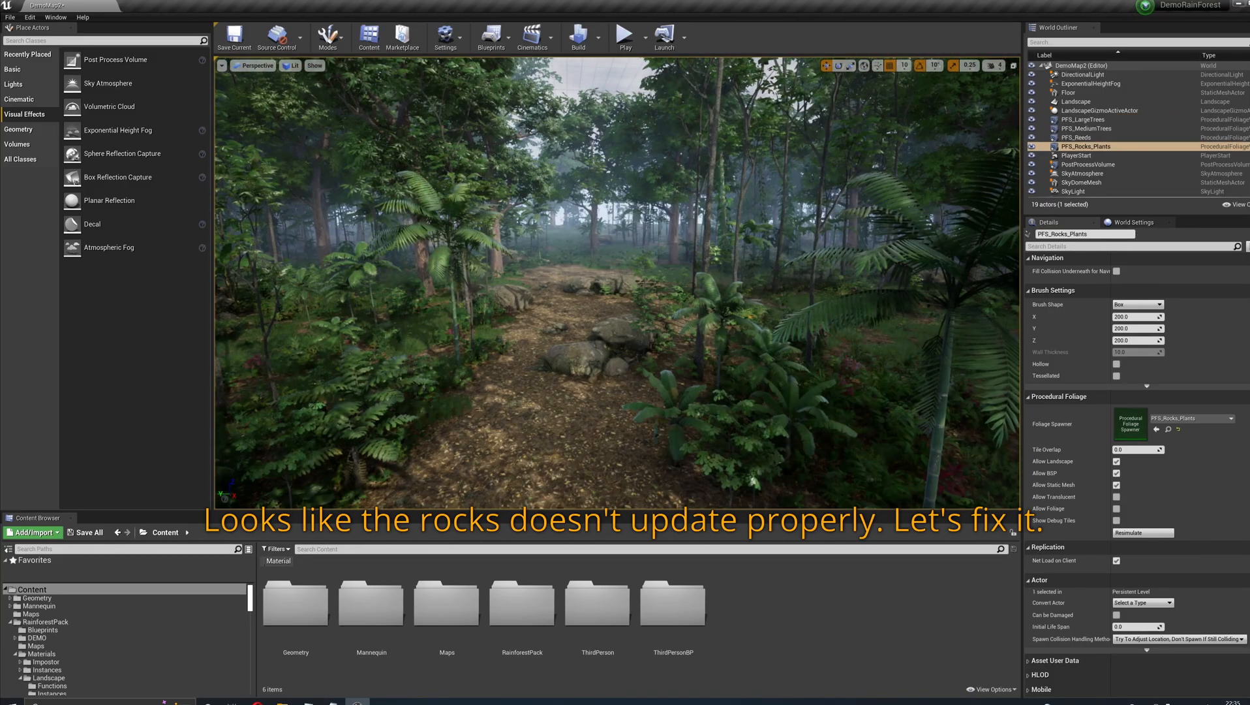
right_drag(617, 283, 597, 398)
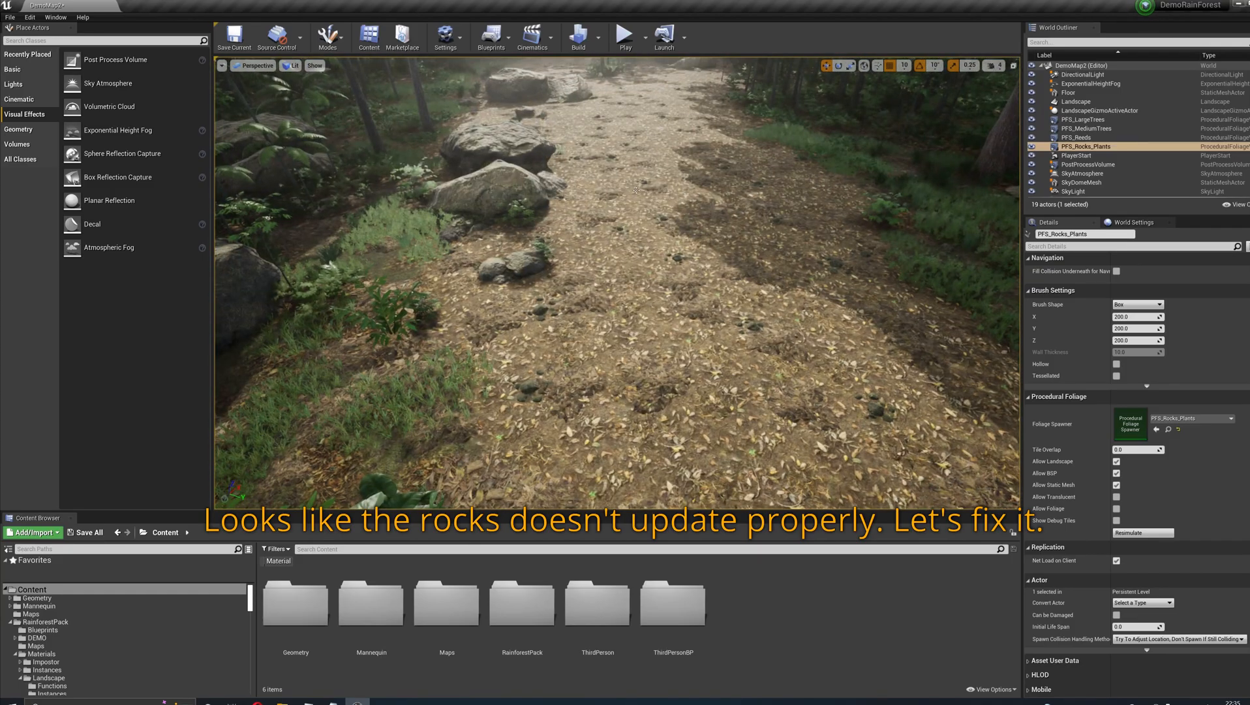
double_click(1130, 422)
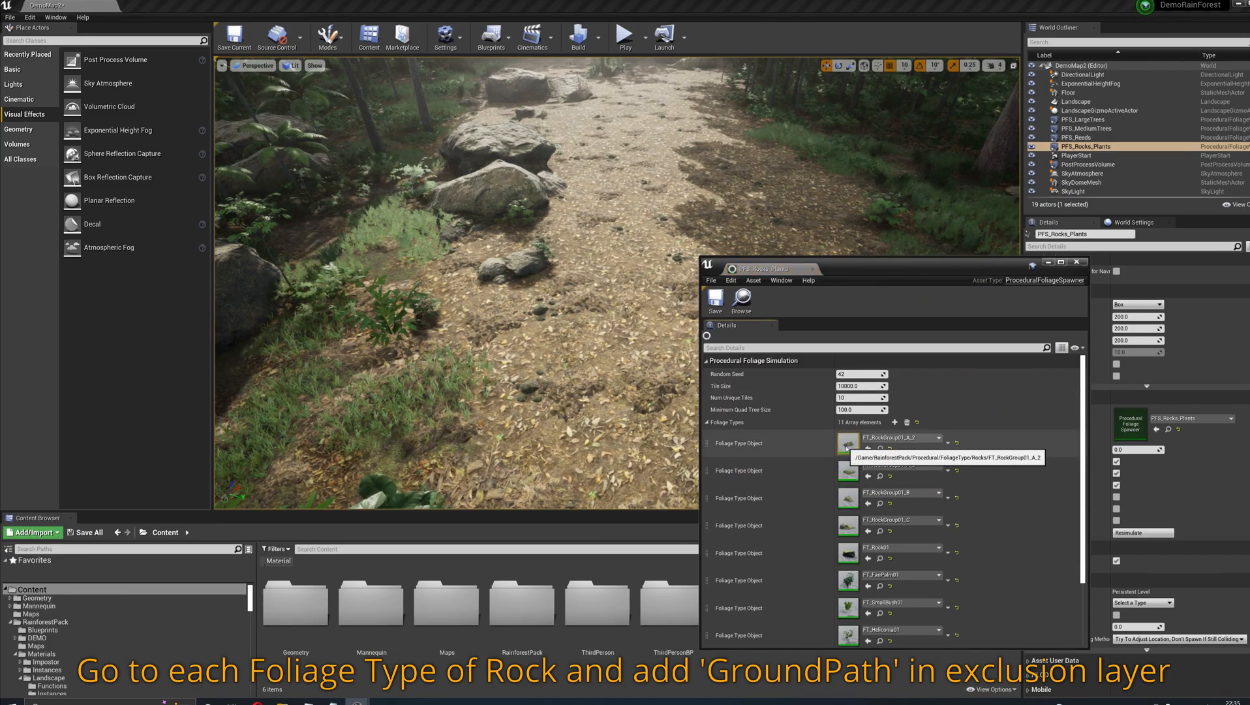
scroll(846, 447, down, 3)
scroll(848, 548, up, 2)
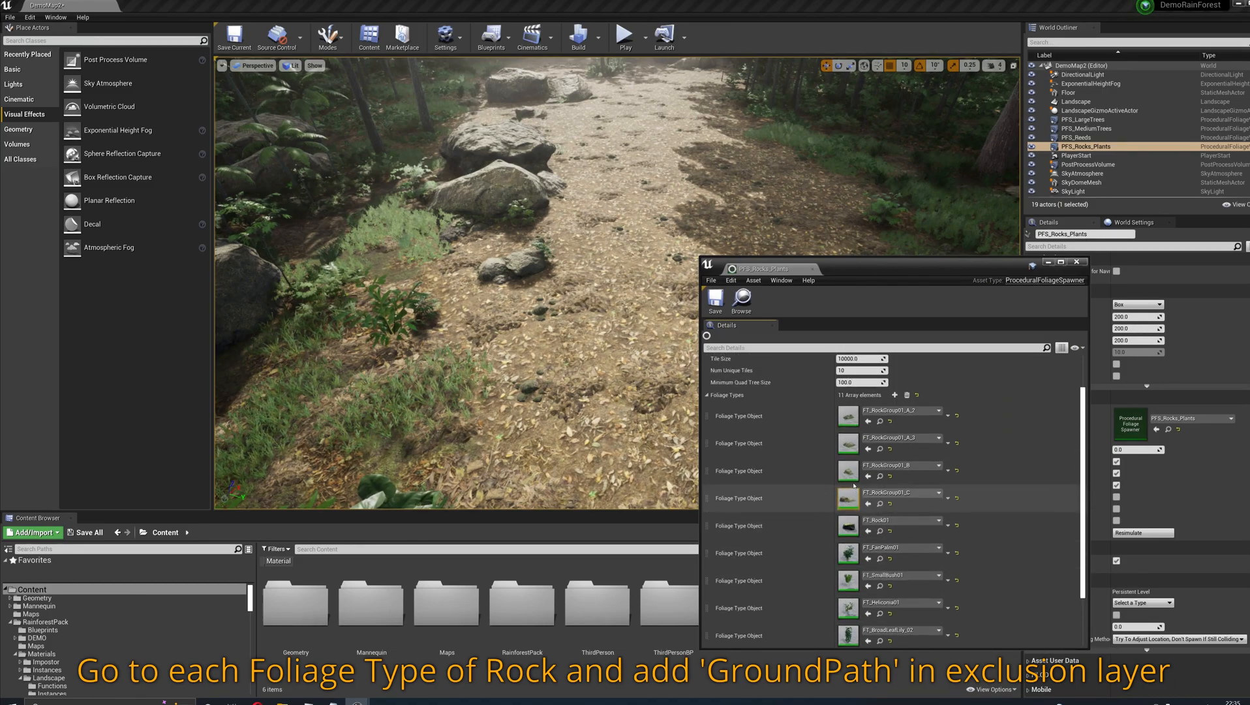
double_click(849, 420)
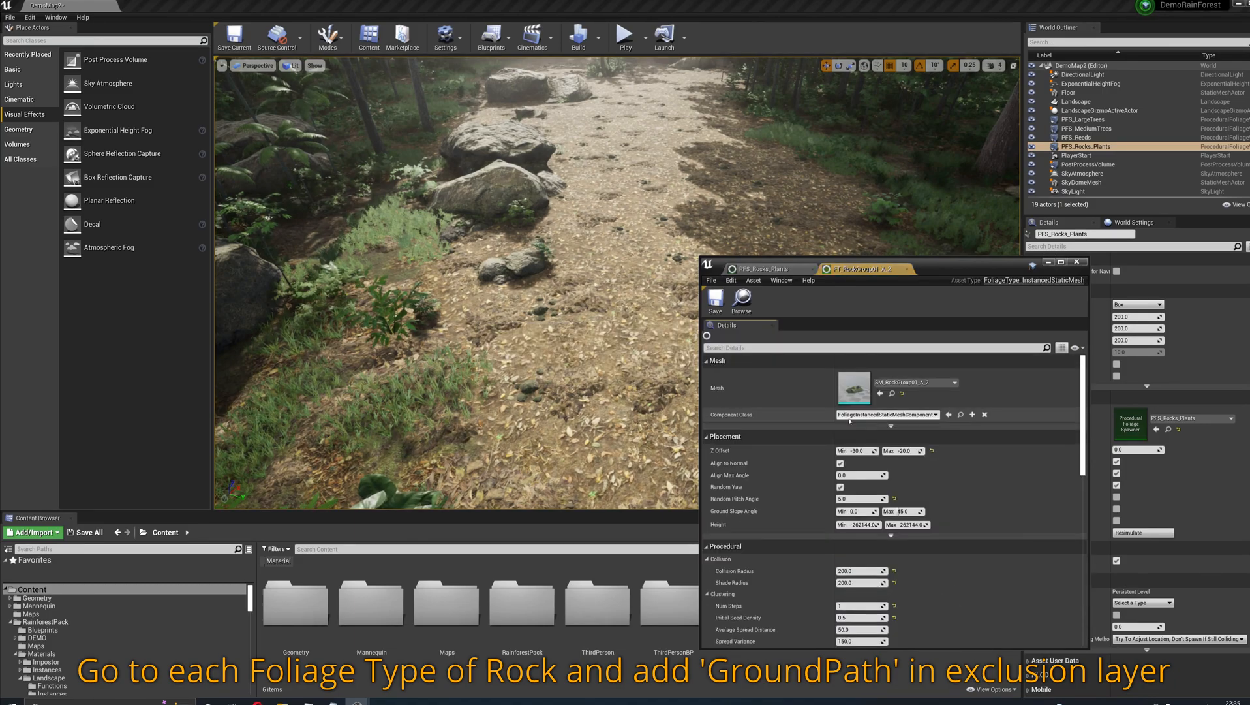
- Expand the rock foliage type's advanced placement settings and add an element to its Exclusion Landscape Layers
scroll(809, 543, down, 6)
scroll(808, 543, down, 5)
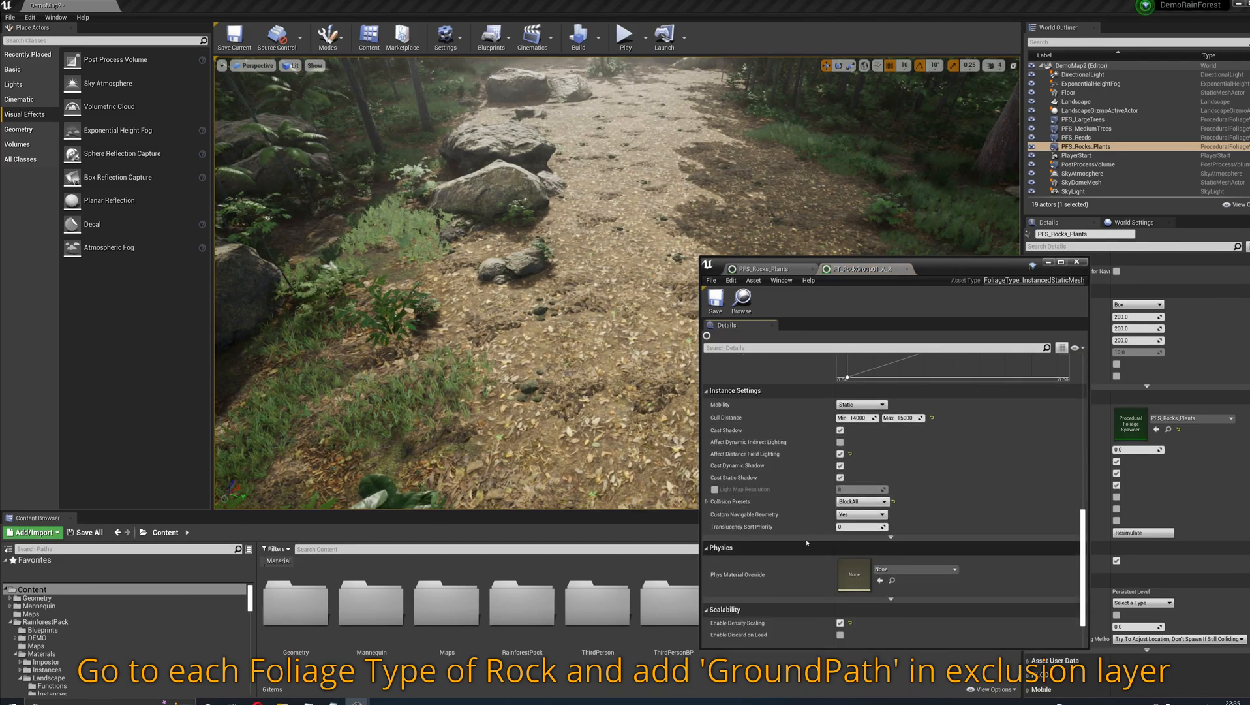
scroll(803, 535, up, 5)
scroll(803, 537, up, 6)
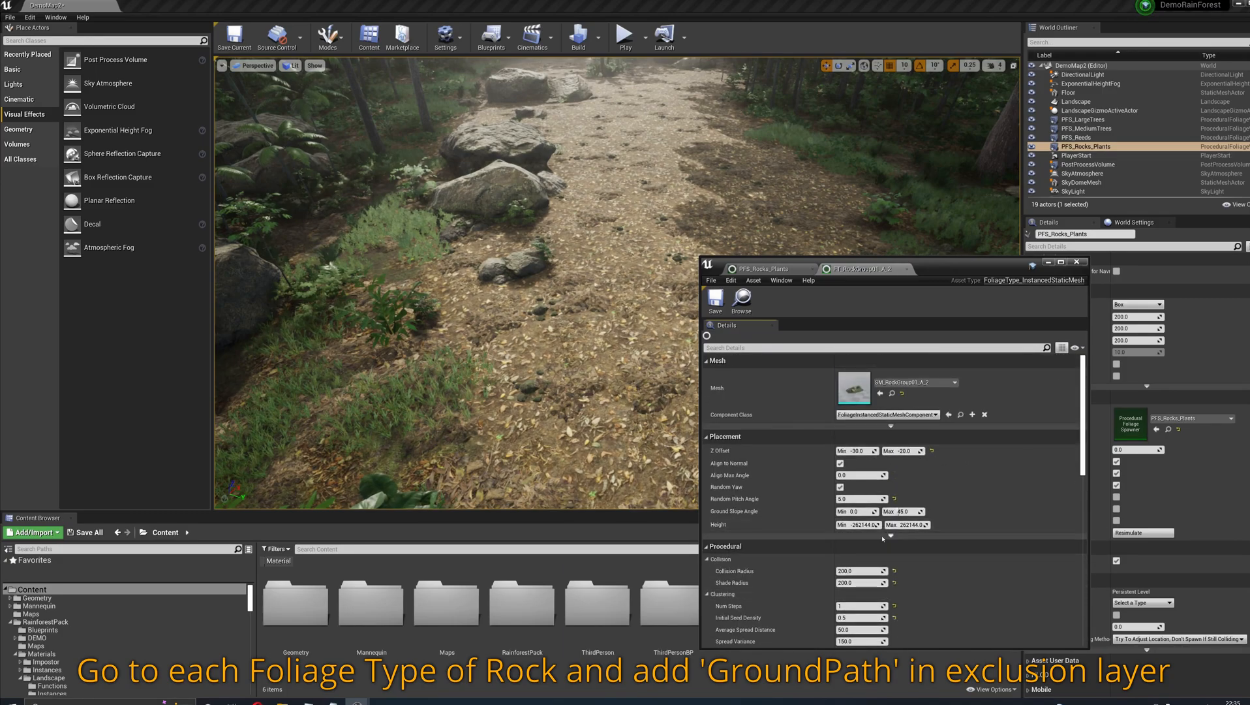
click(891, 535)
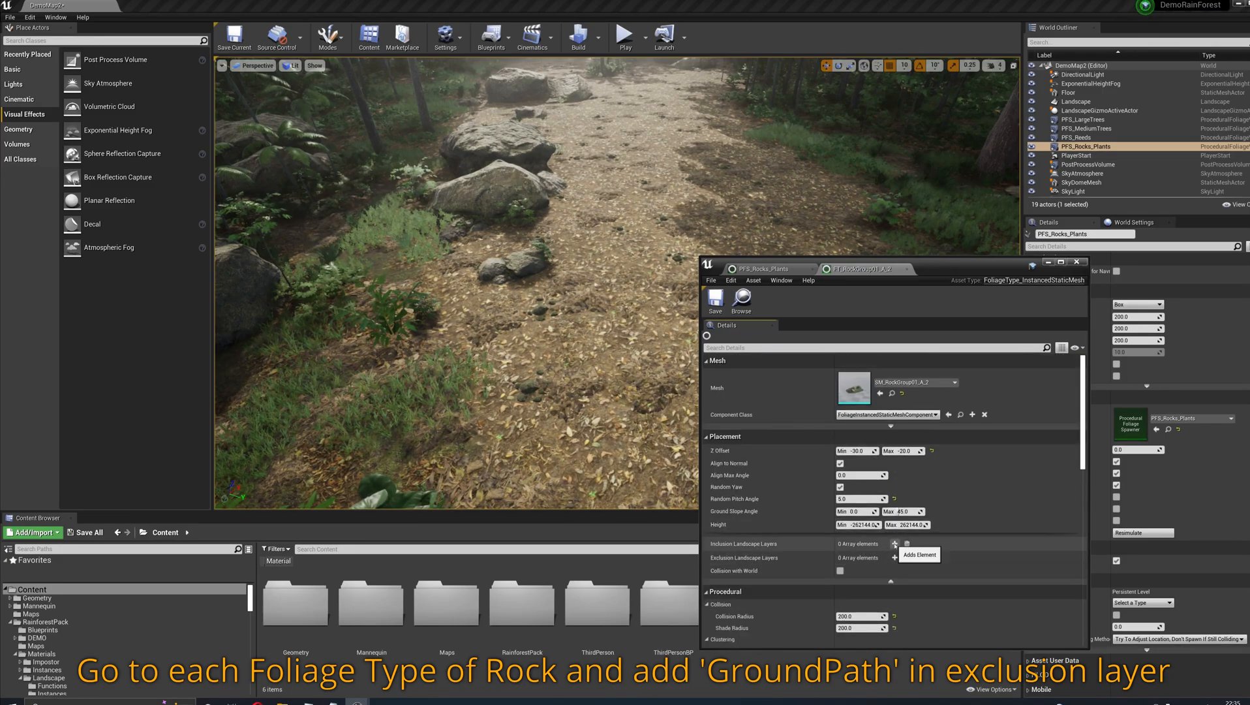
click(894, 558)
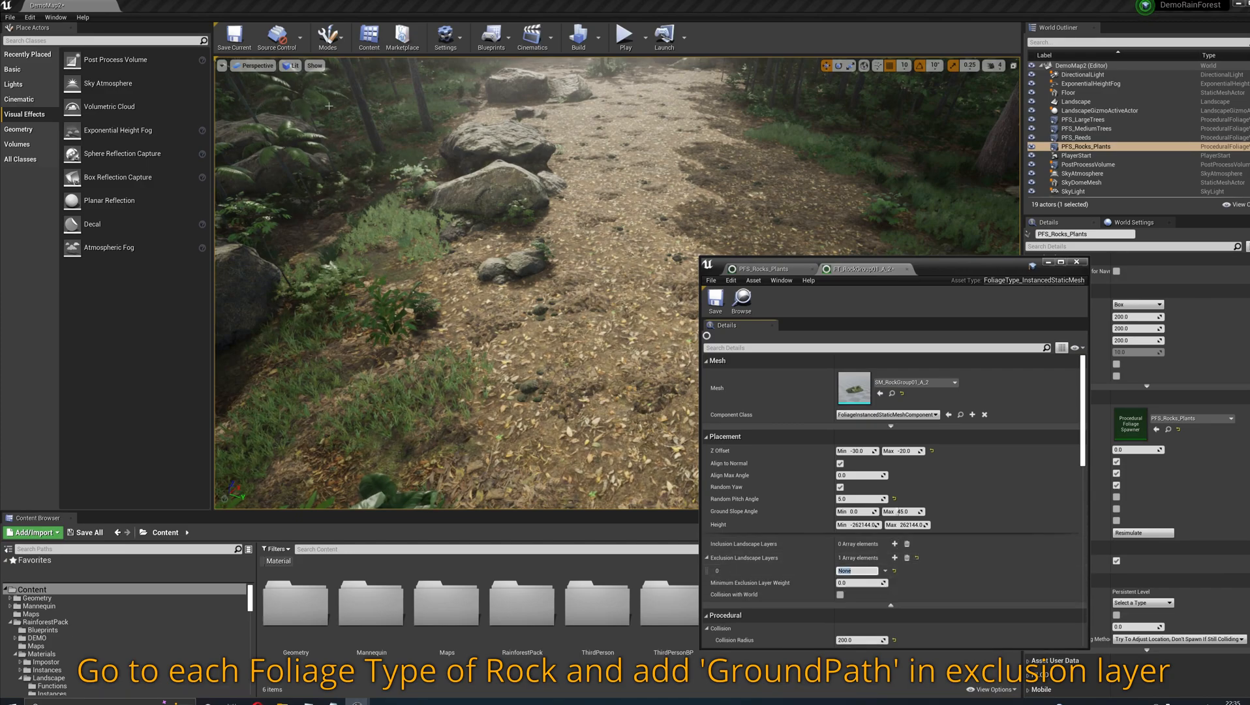
- Check the path layer's name among the landscape paint layers and set the new exclusion layer to GroundPath
click(328, 36)
click(344, 80)
click(327, 36)
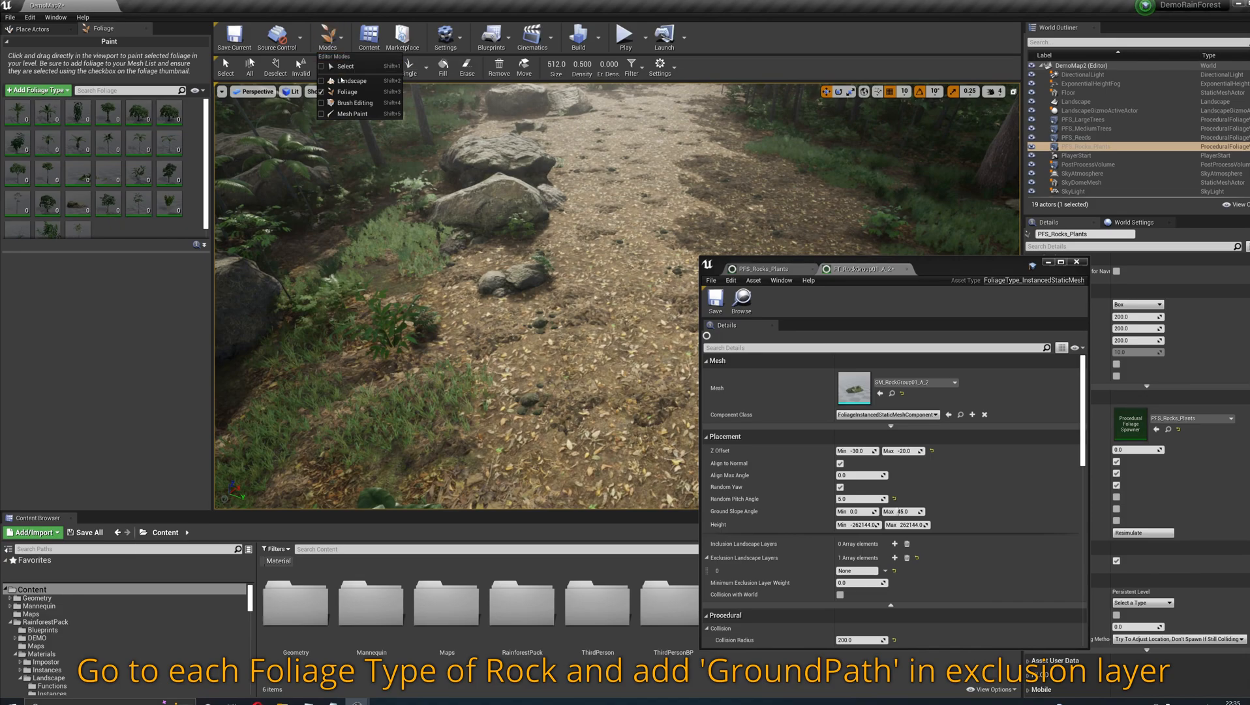
click(340, 67)
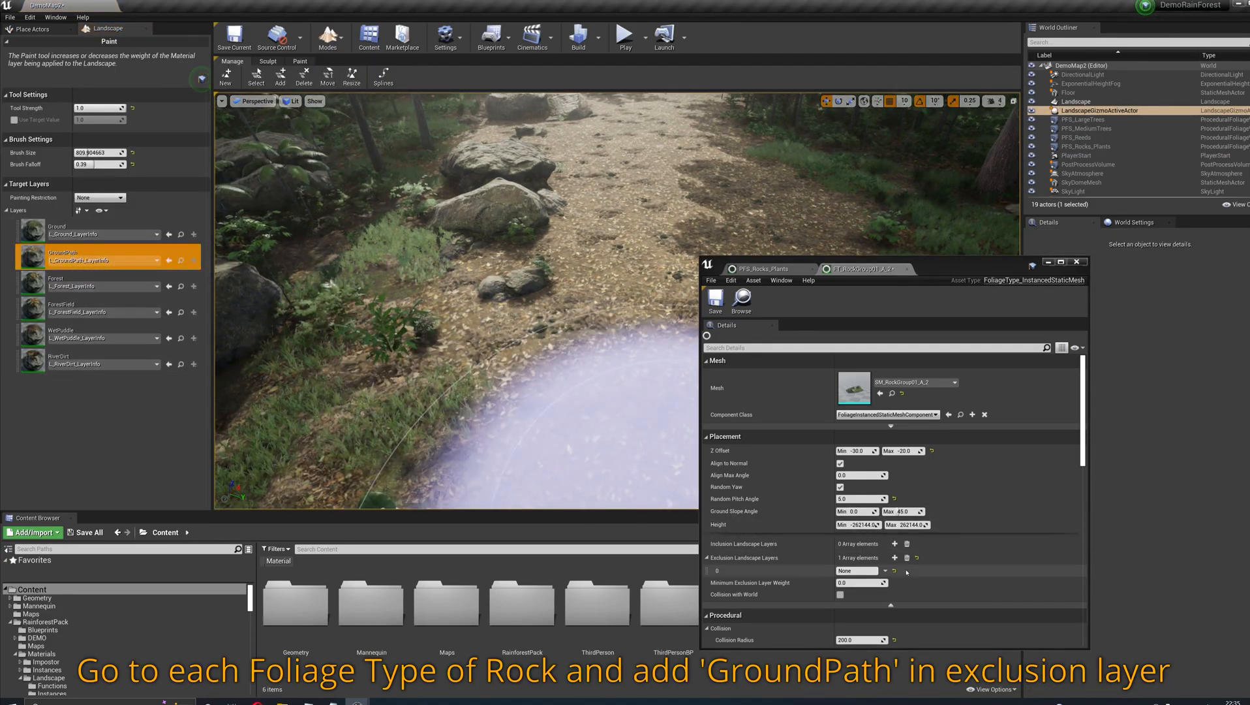
click(861, 571)
text(GroundPath)
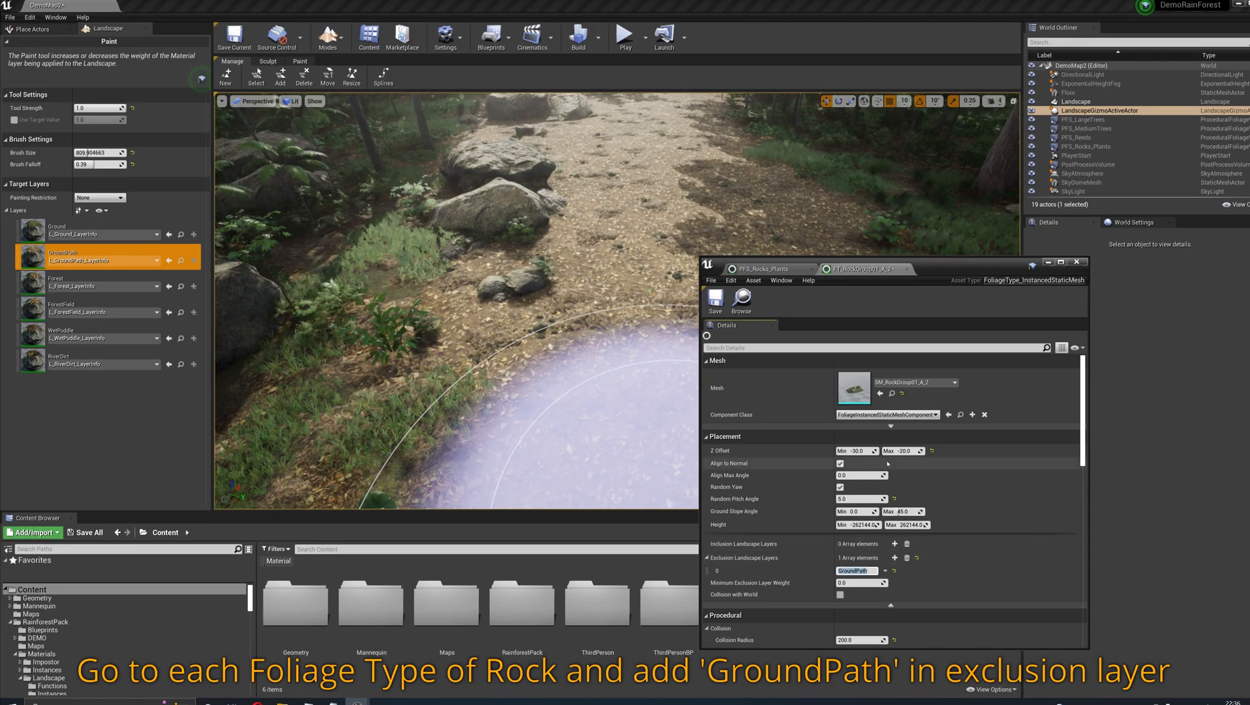
- Open the FT_RockGroup01_A_3 foliage type from the PFS_Rocks_Plants spawner and add GroundPath to its Exclusion Landscape Layers
click(776, 268)
double_click(849, 445)
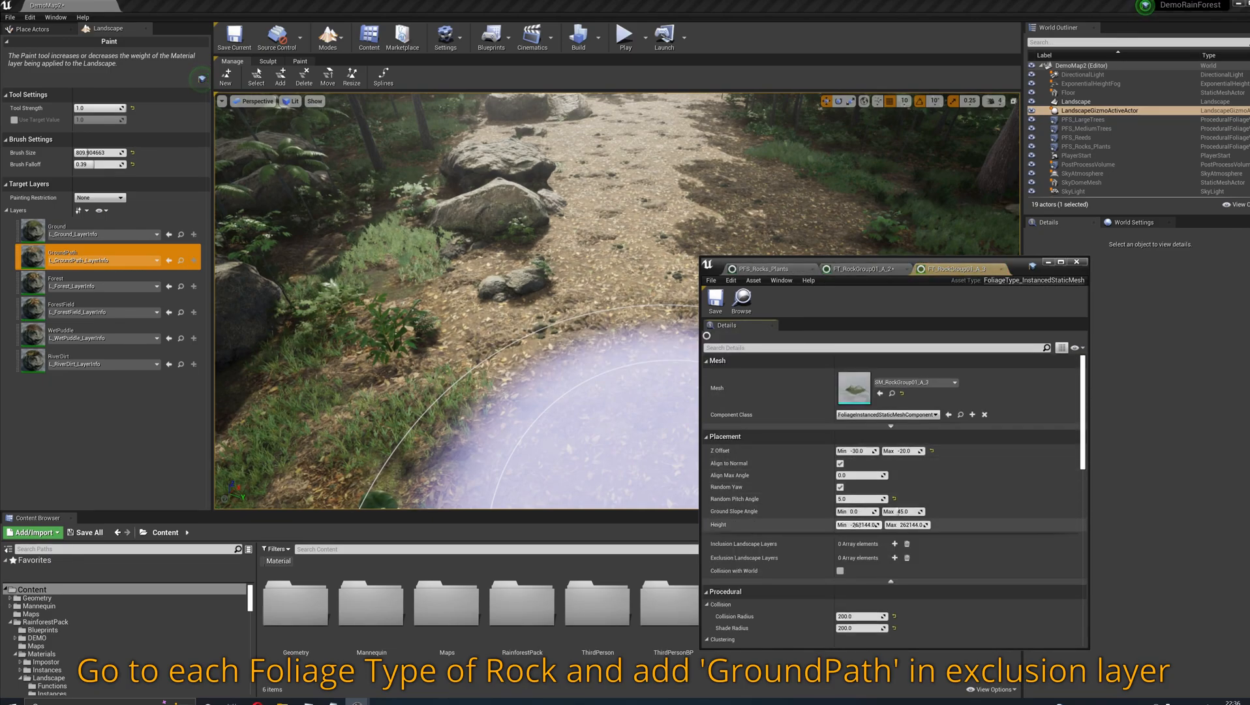
click(895, 558)
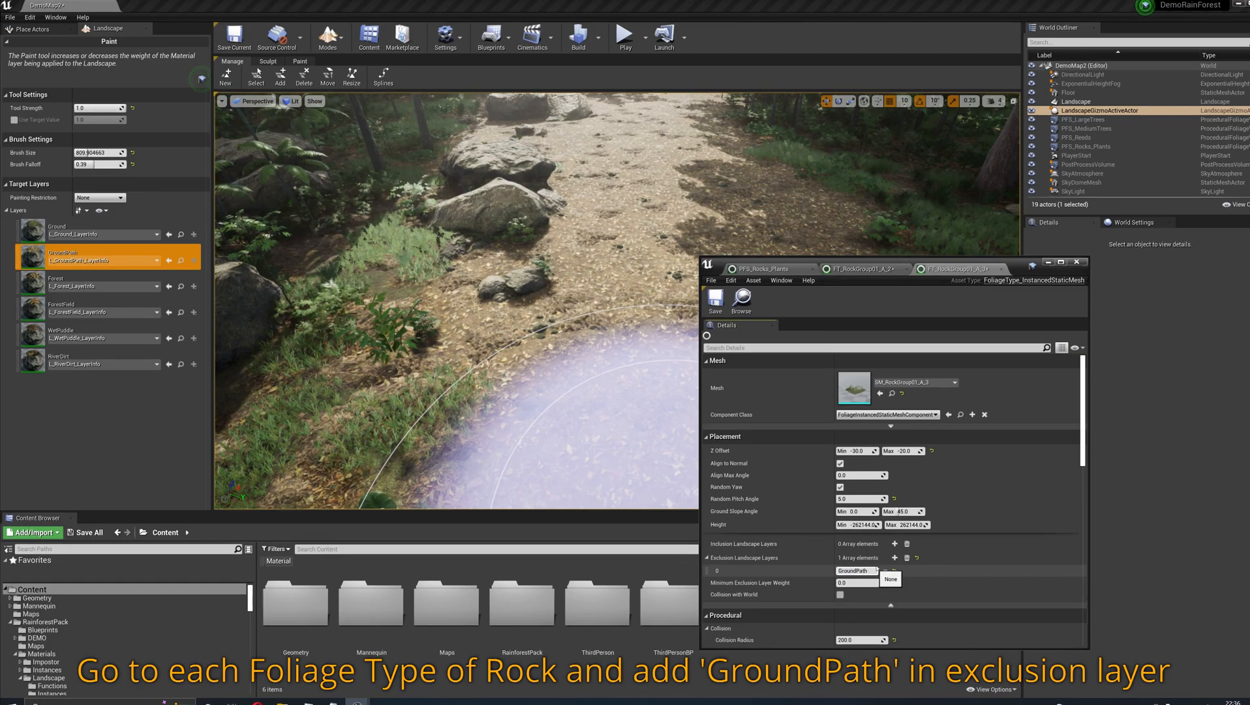
click(860, 268)
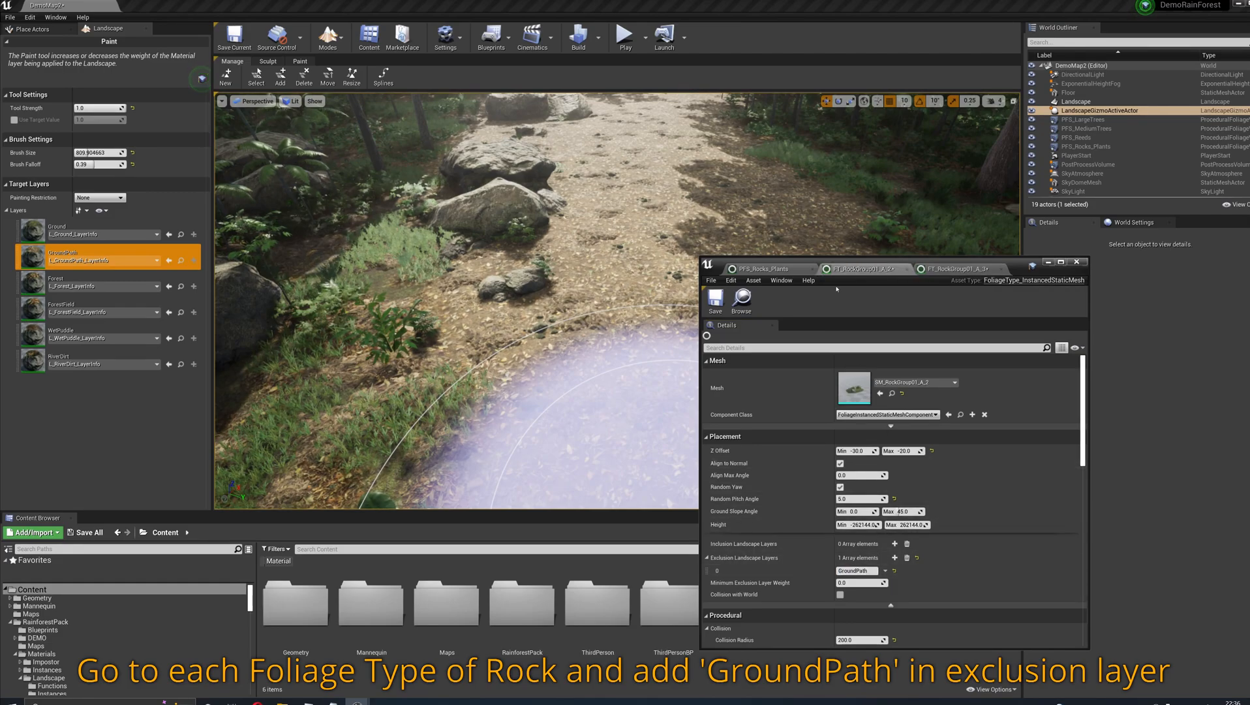
- Open the spawner's FT_RockGroup01_B foliage type and add GroundPath as an exclusion landscape layer
click(780, 273)
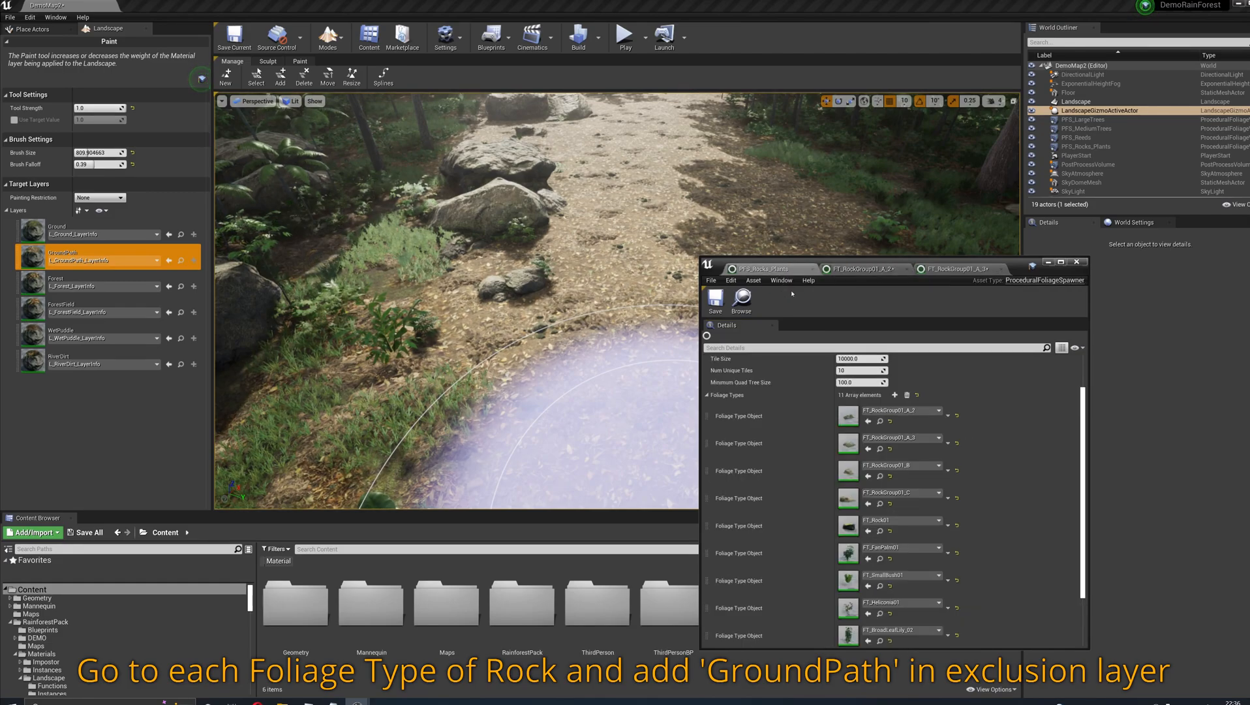
double_click(848, 486)
click(895, 557)
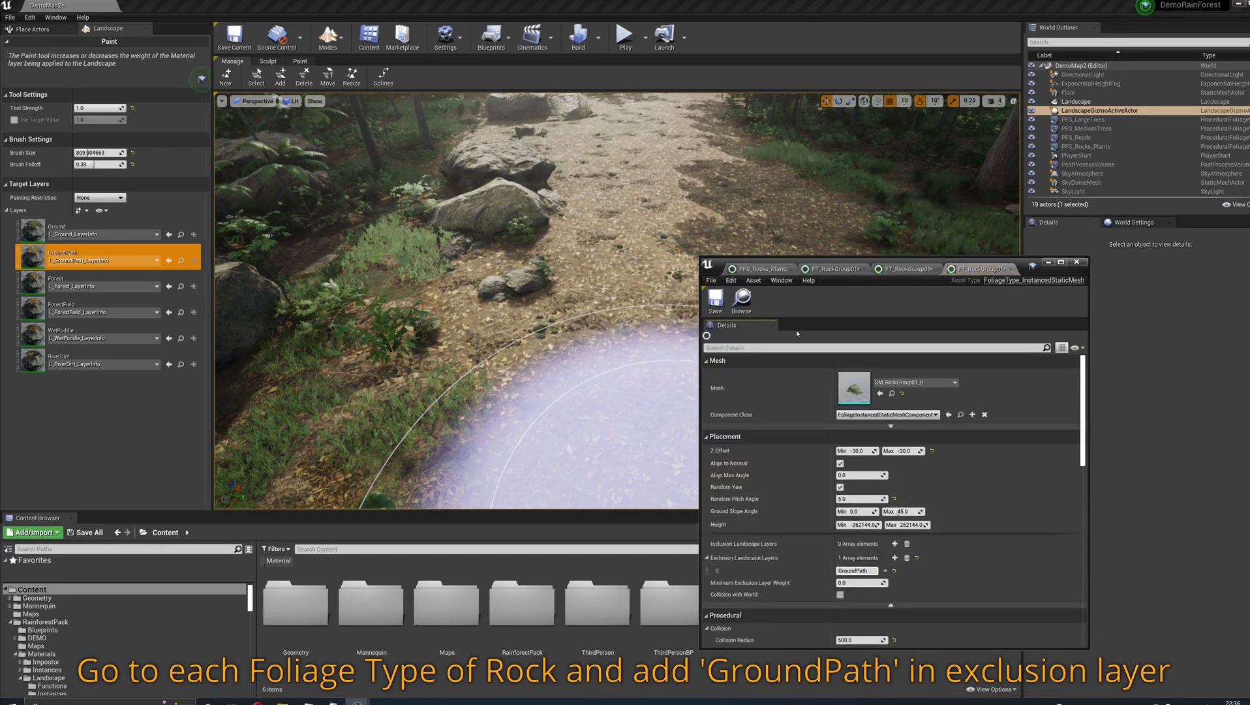
- Add GroundPath to the Exclusion Landscape Layers of FT_RockGroup01_C and close the foliage asset editor window
click(760, 269)
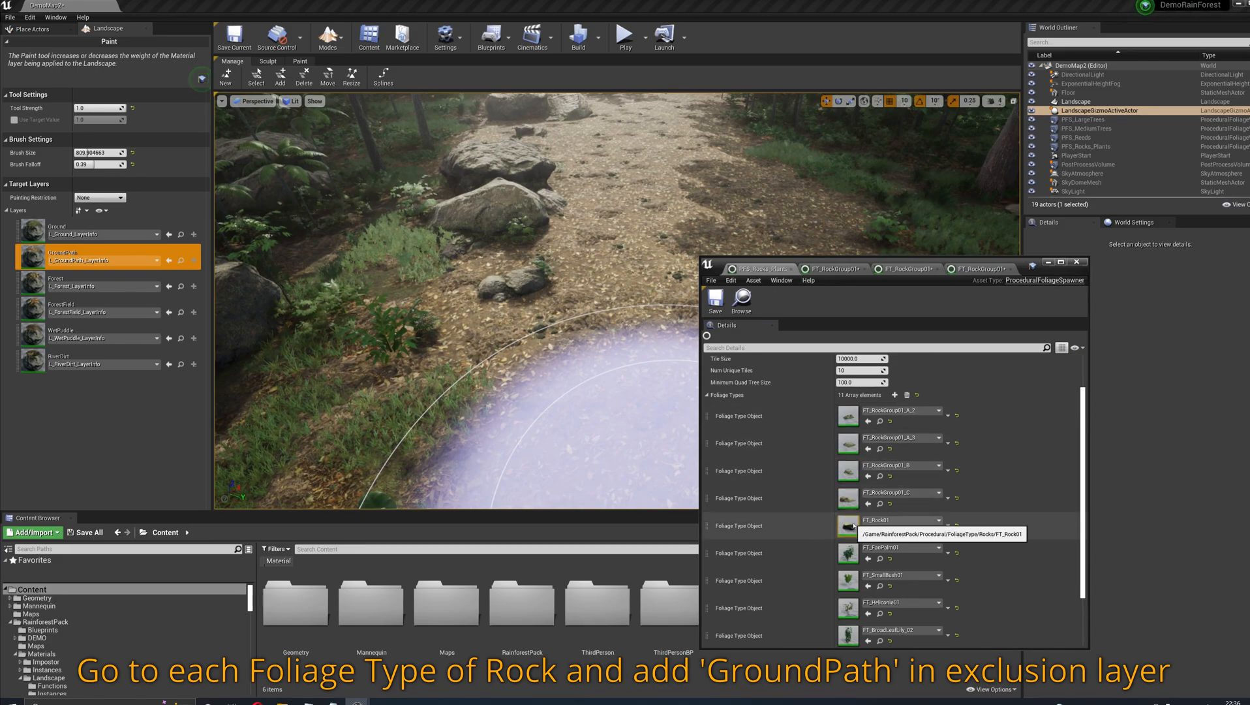
double_click(850, 499)
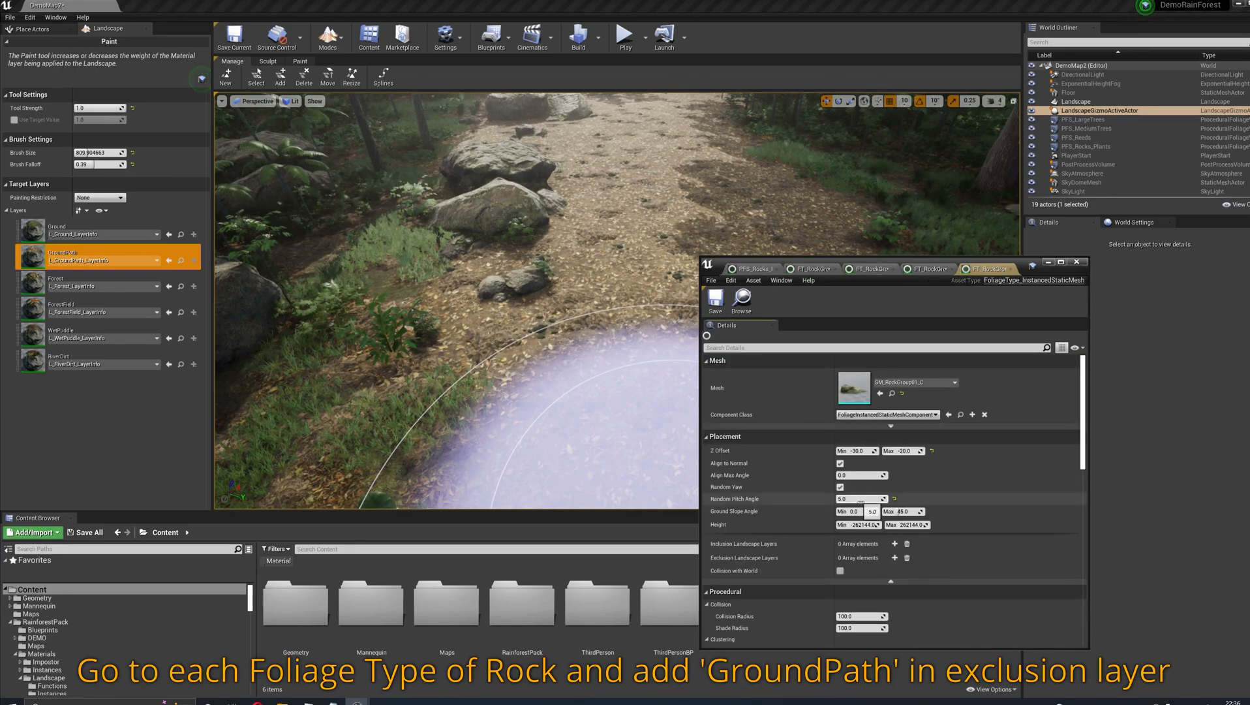
click(895, 558)
click(855, 571)
text(GroundPath)
click(760, 269)
scroll(863, 566, down, 3)
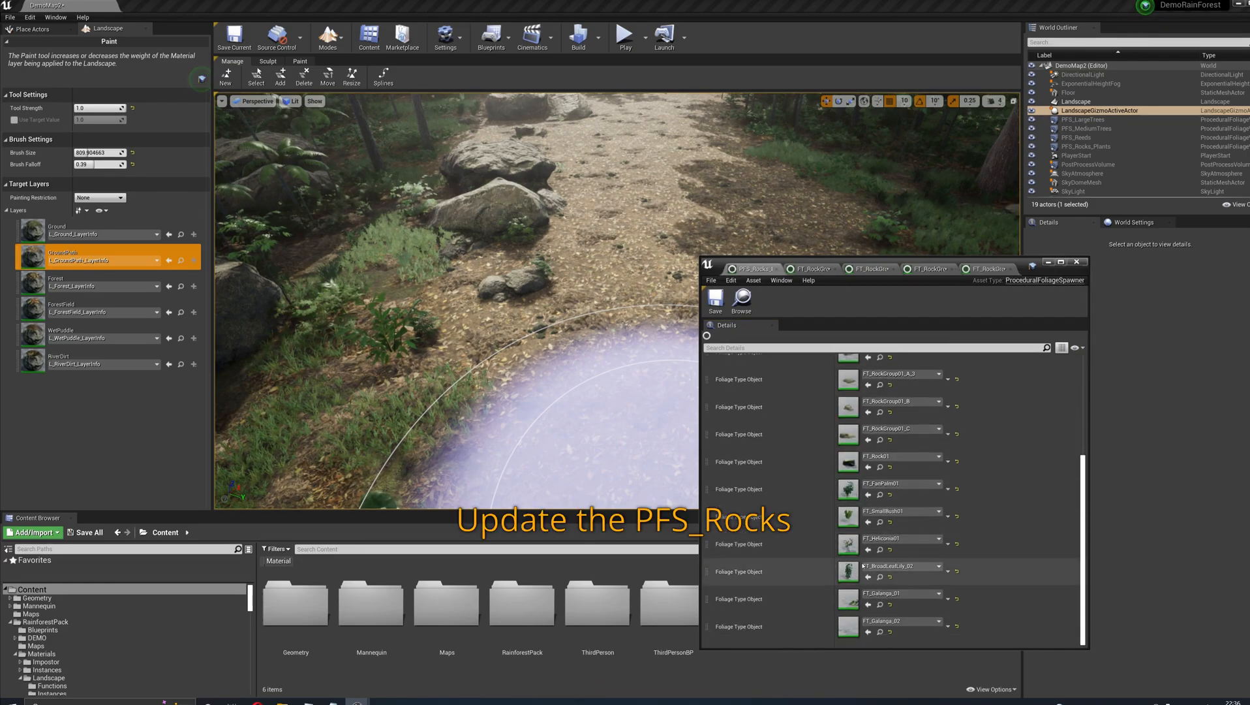
click(1076, 262)
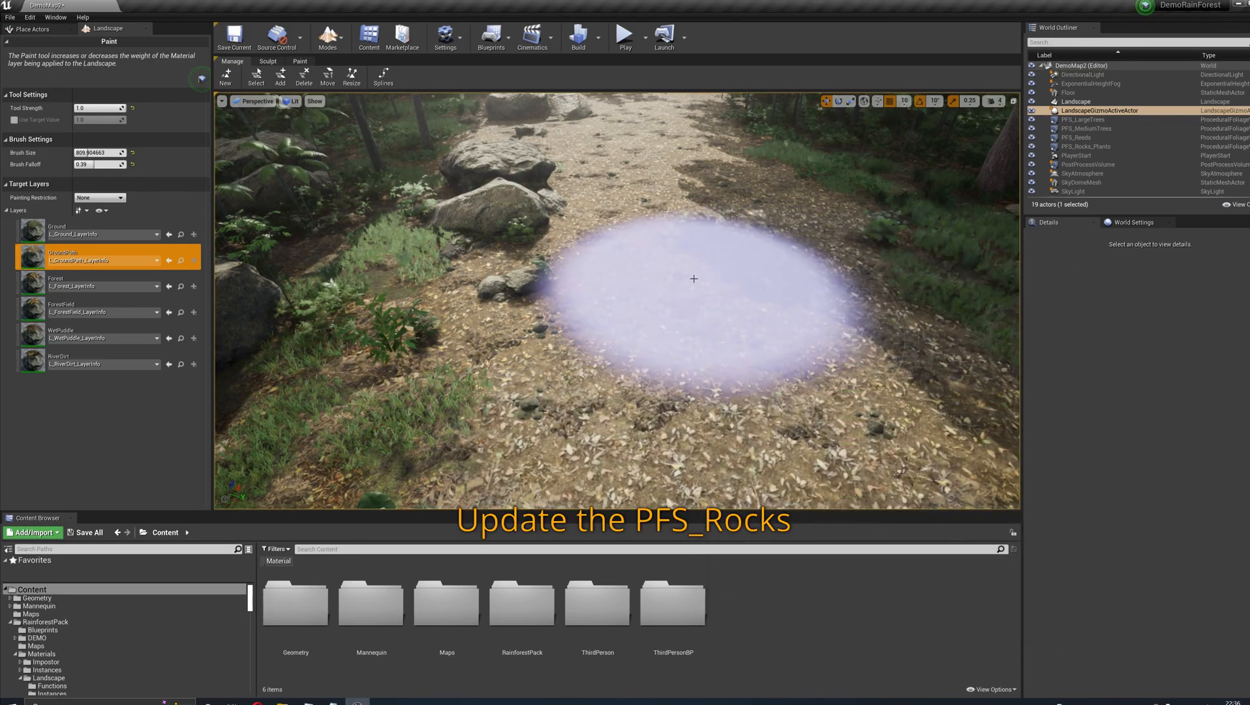
- Return to Select mode and select the PFS_Rocks_Plants procedural foliage volume in the level
click(328, 38)
click(341, 70)
click(638, 266)
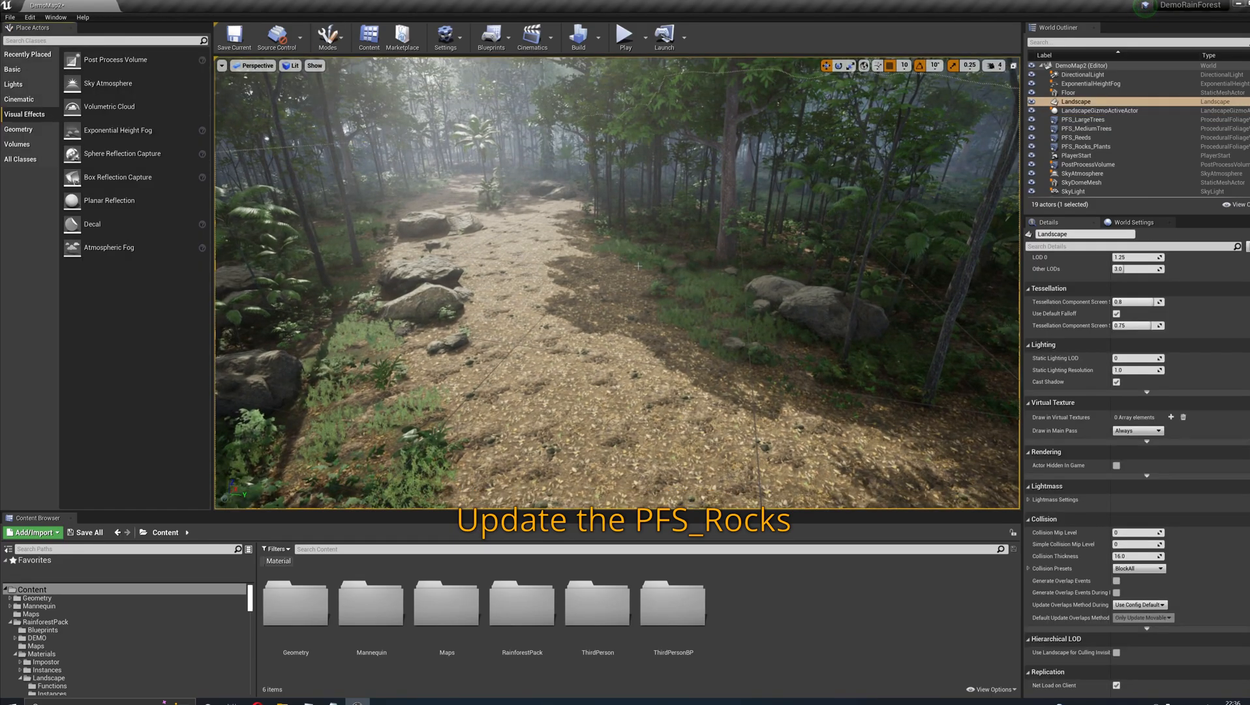
click(1106, 147)
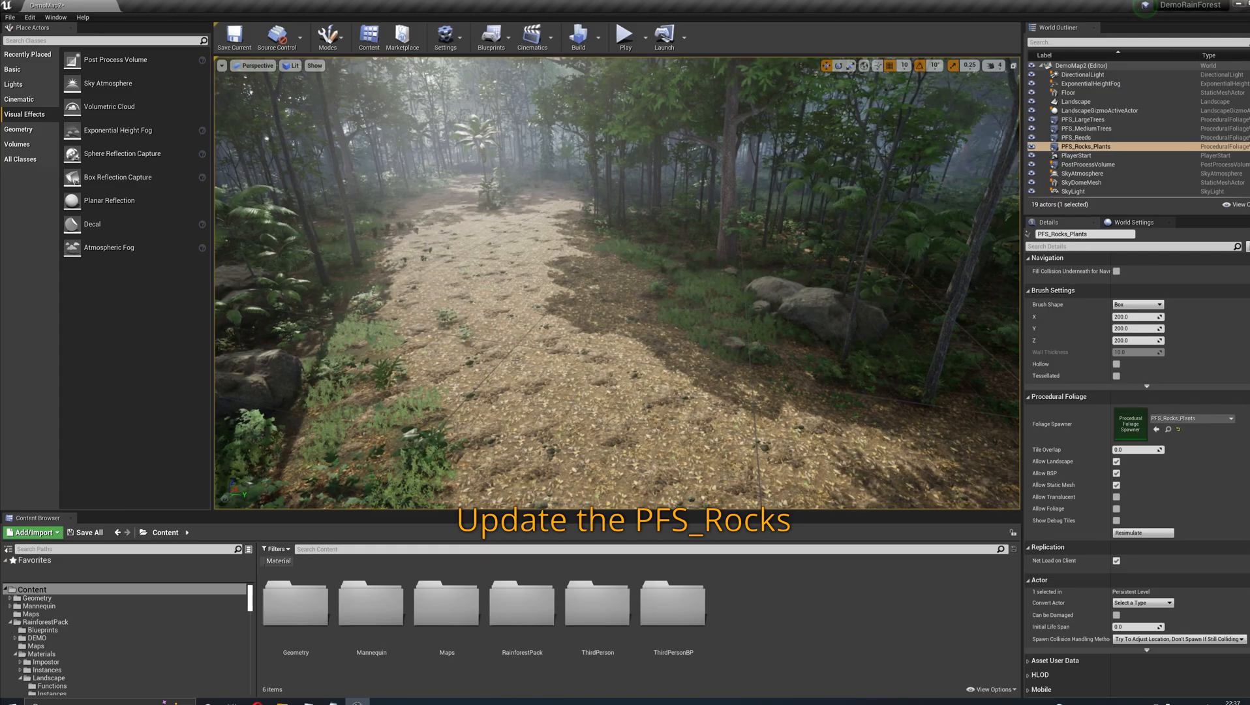
right_drag(515, 360, 875, 360)
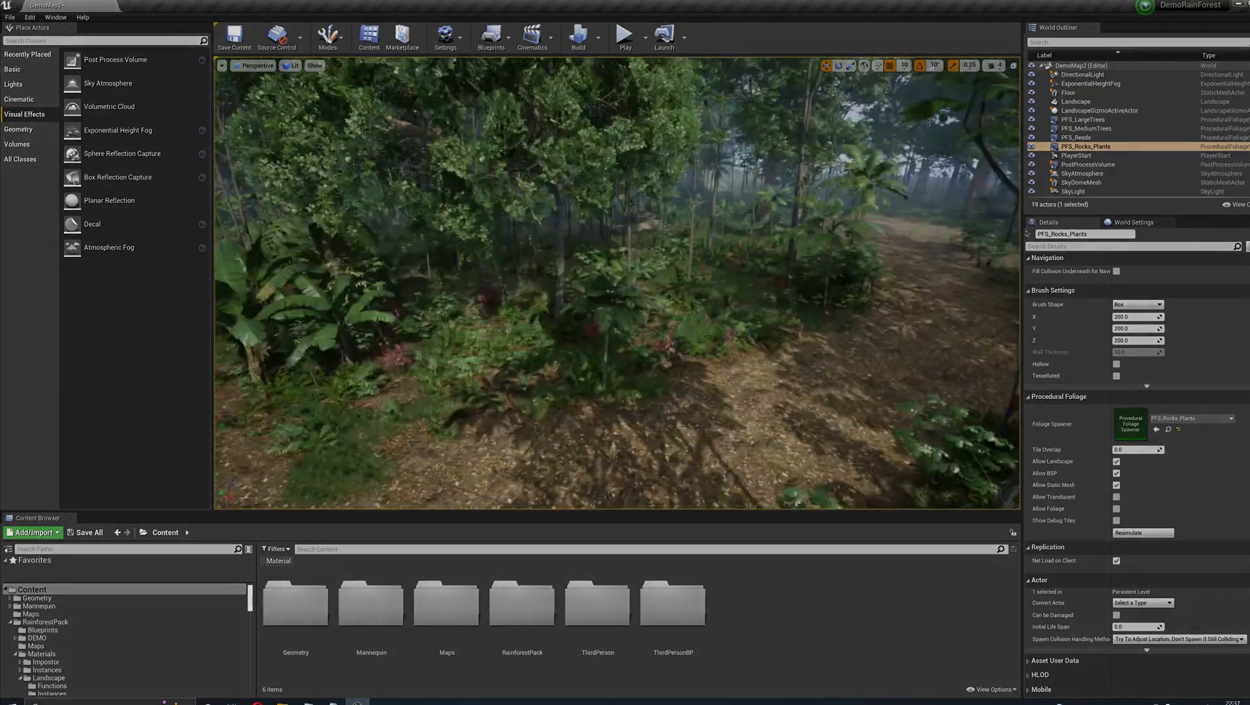